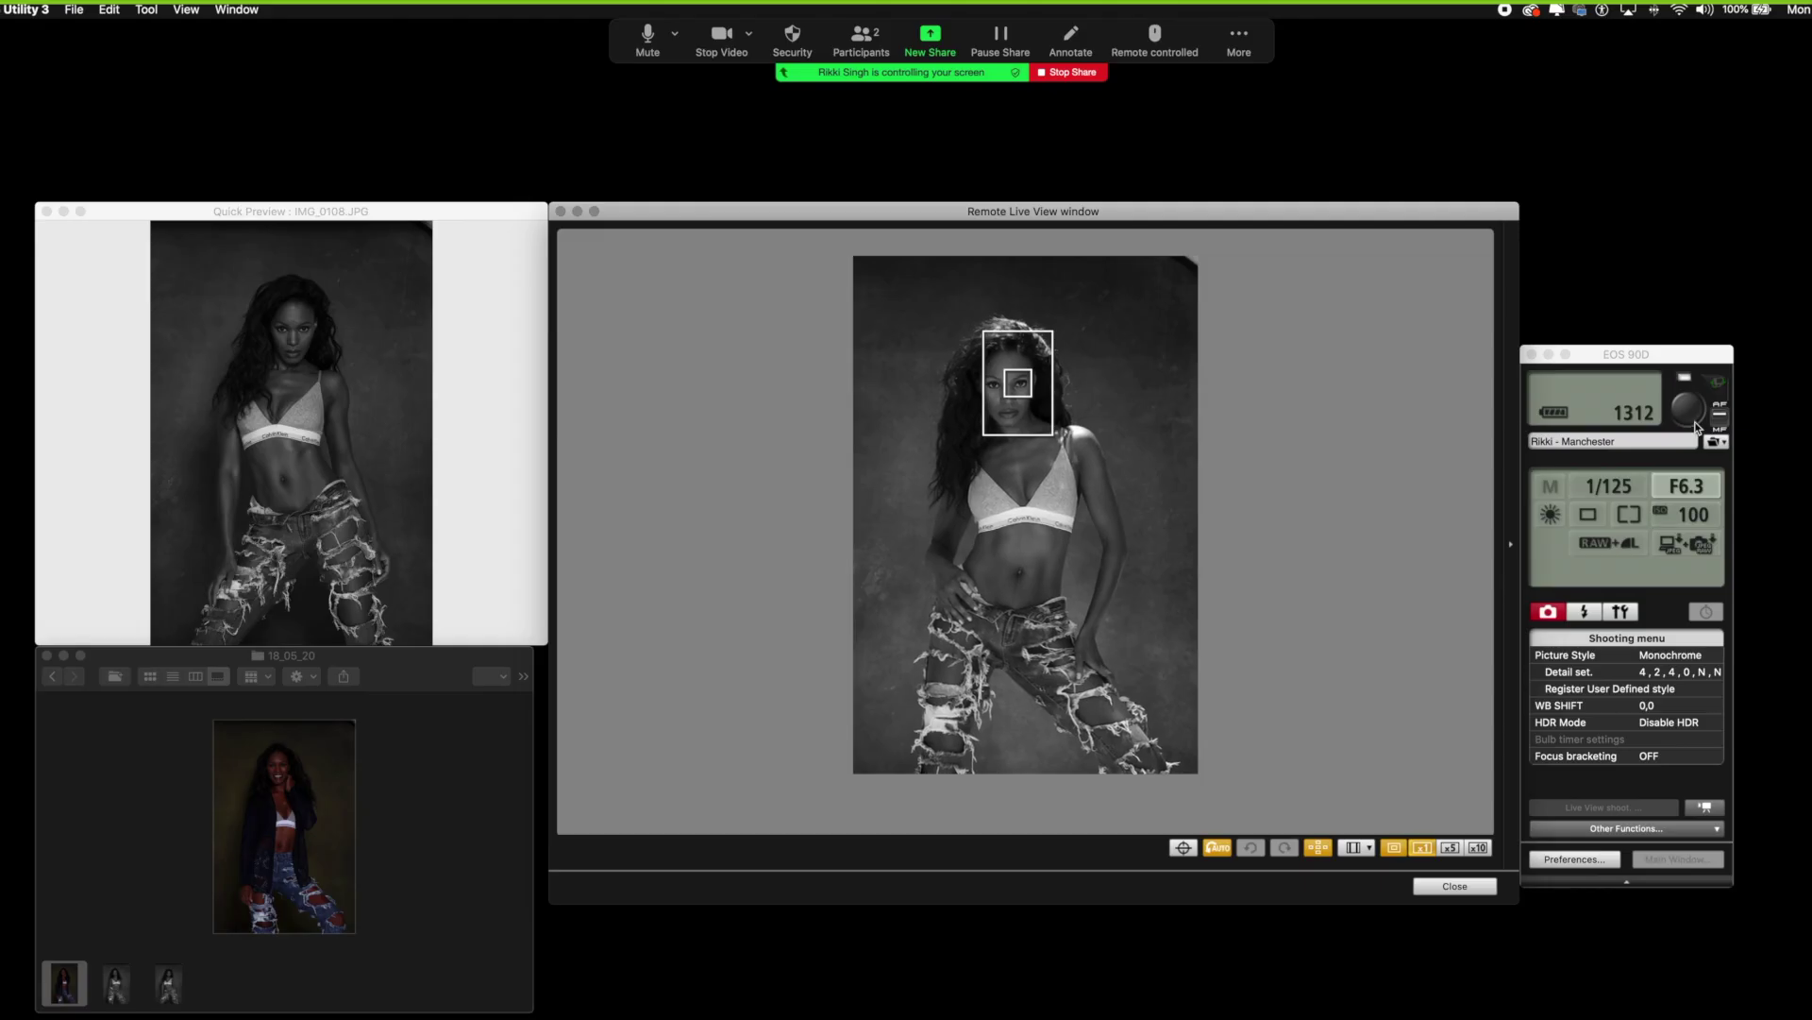
Shoot five more monochrome frames of the standing model, refocusing on her face between shots
{"action": "left_click", "coordinate": [1696, 422]}
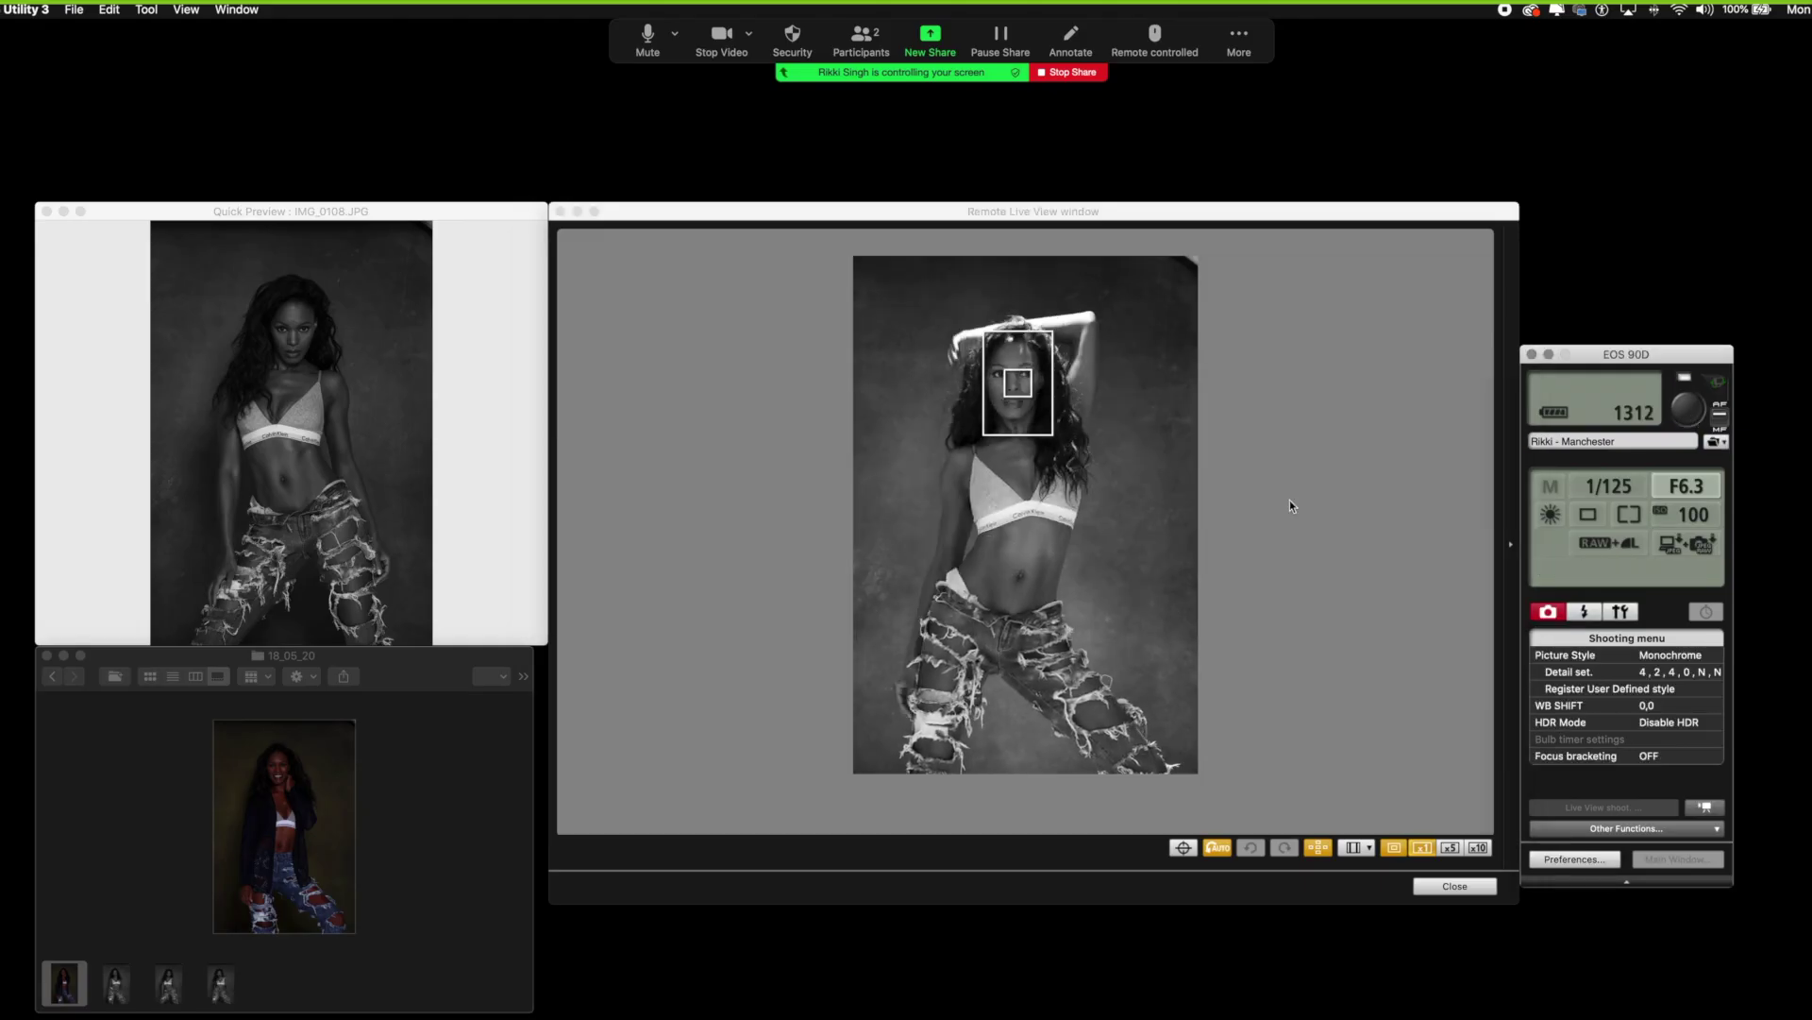
{"action": "left_click", "coordinate": [1033, 406]}
{"action": "left_click", "coordinate": [1690, 419]}
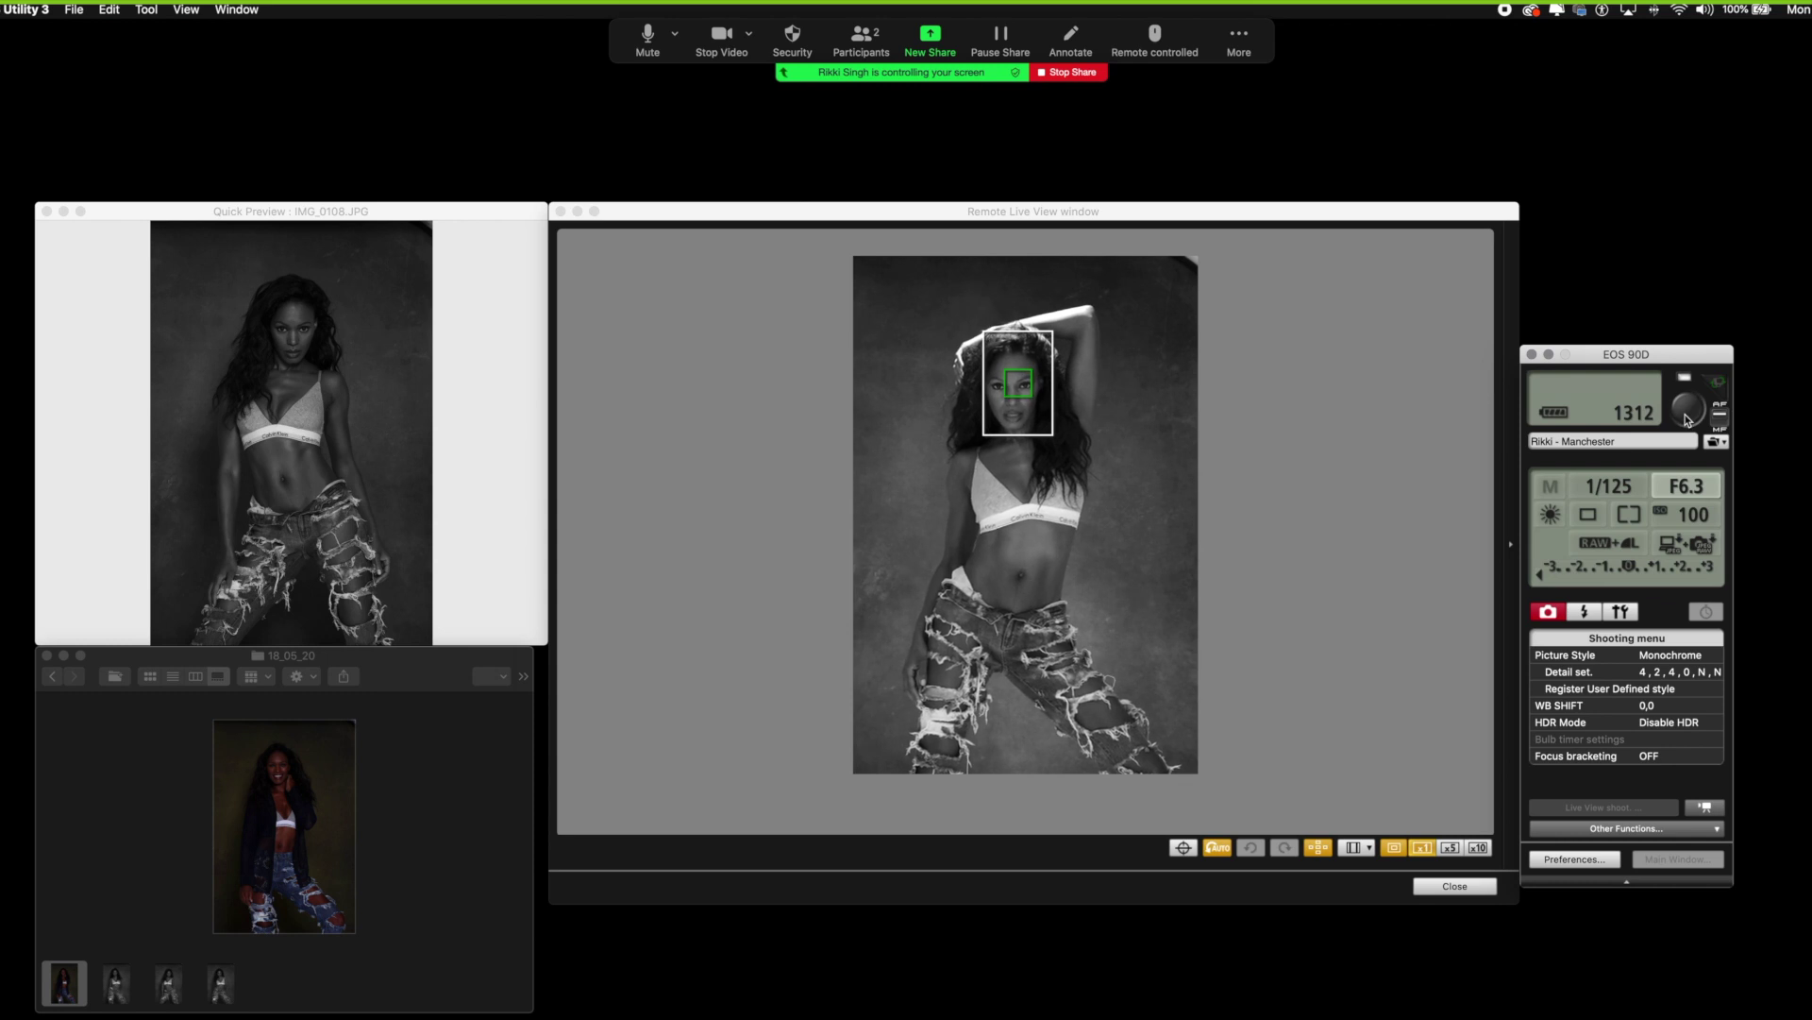
{"action": "left_click", "coordinate": [1022, 378]}
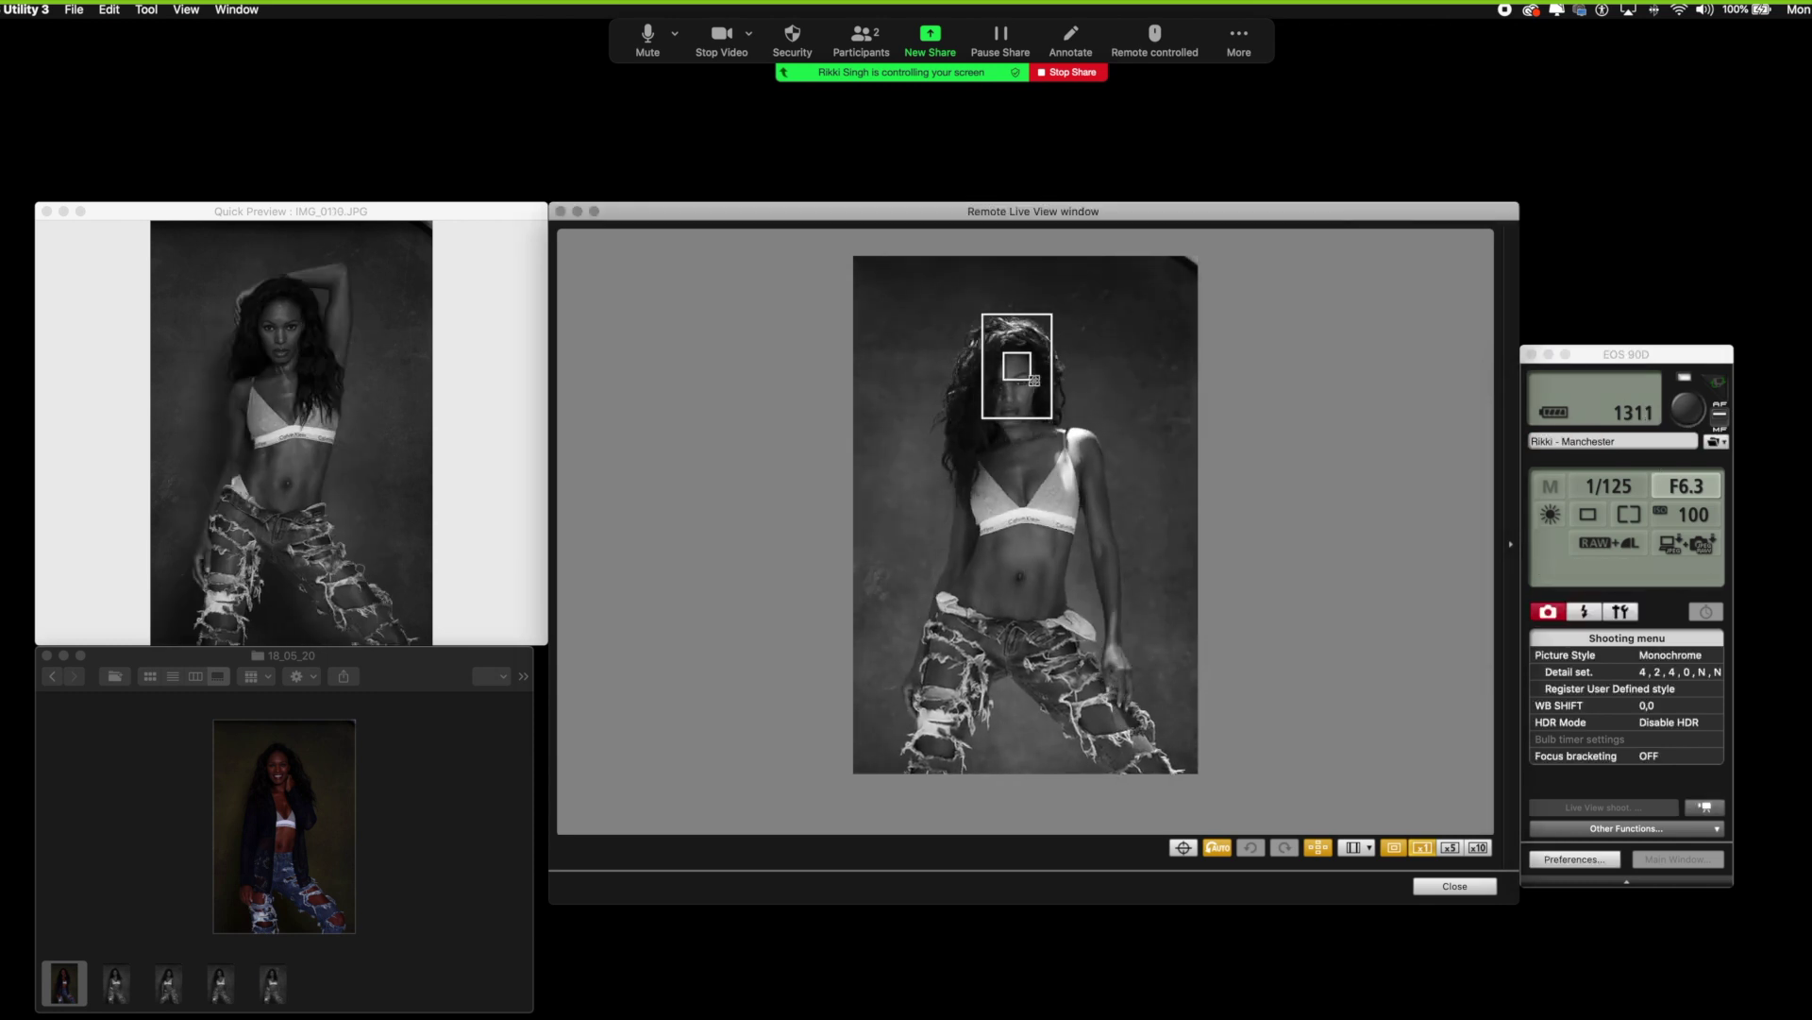
{"action": "left_click", "coordinate": [1691, 418]}
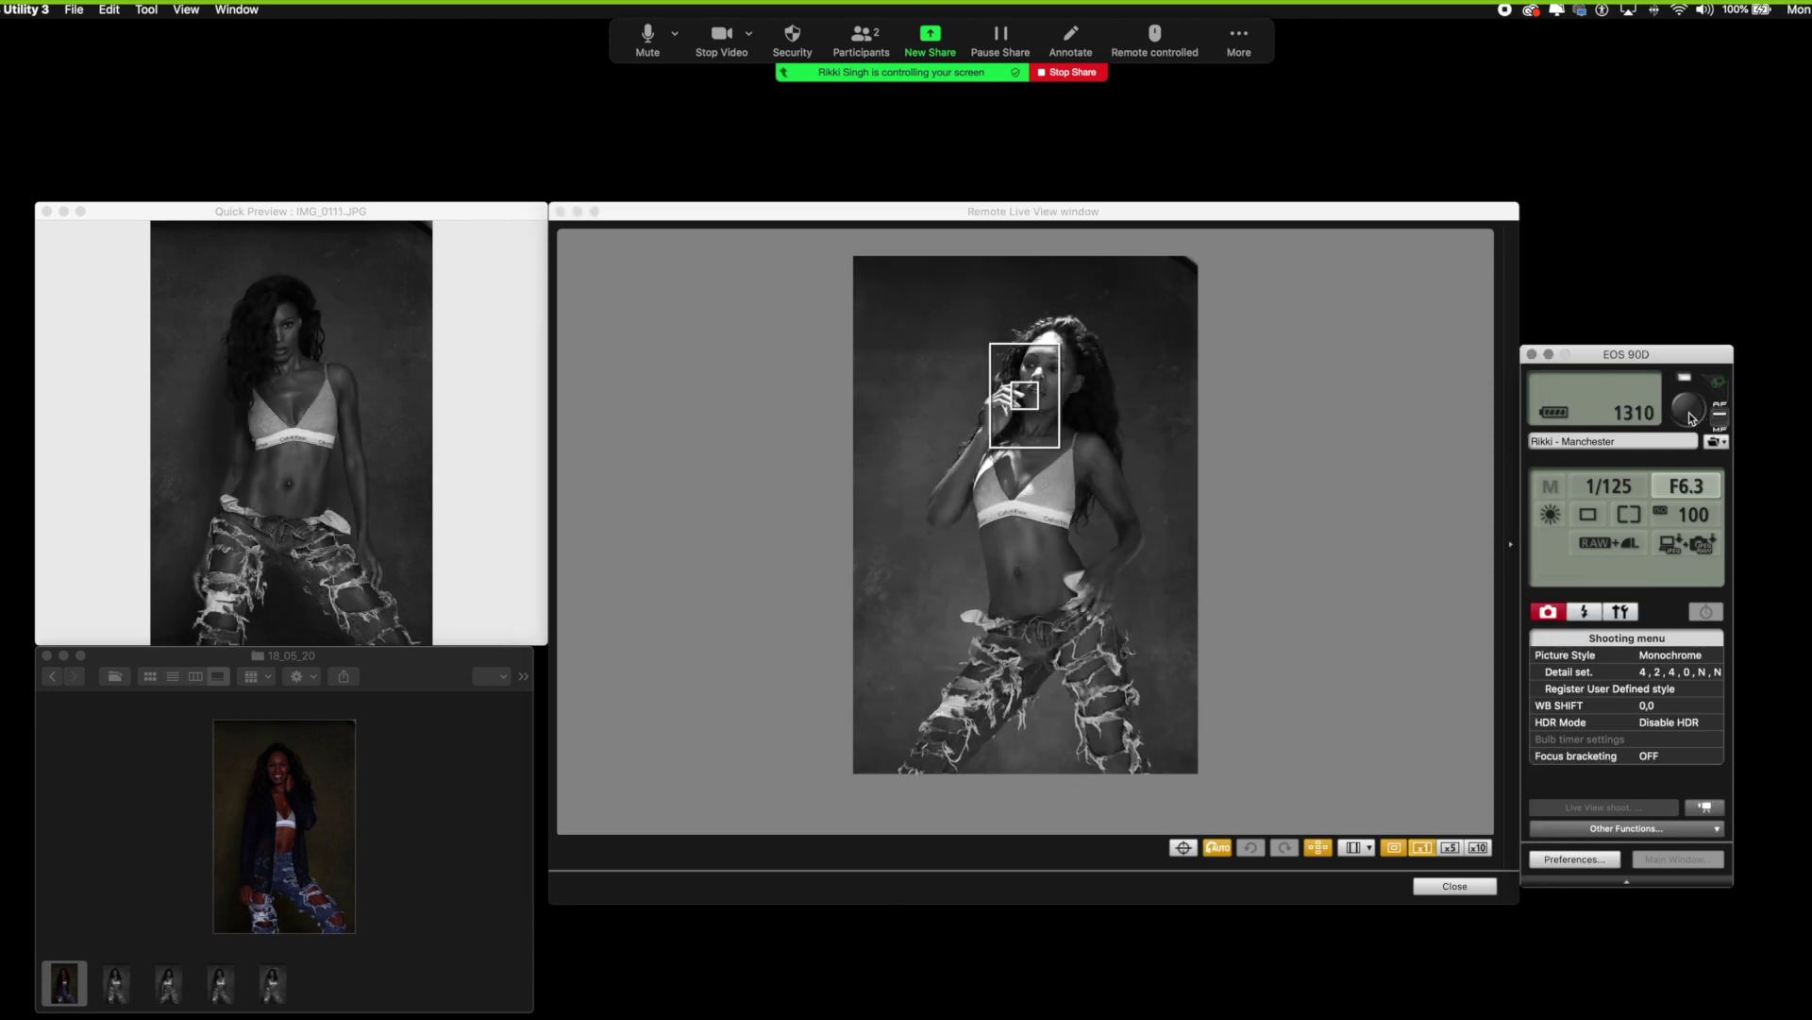
{"action": "left_click", "coordinate": [1044, 384]}
{"action": "left_click", "coordinate": [1690, 416]}
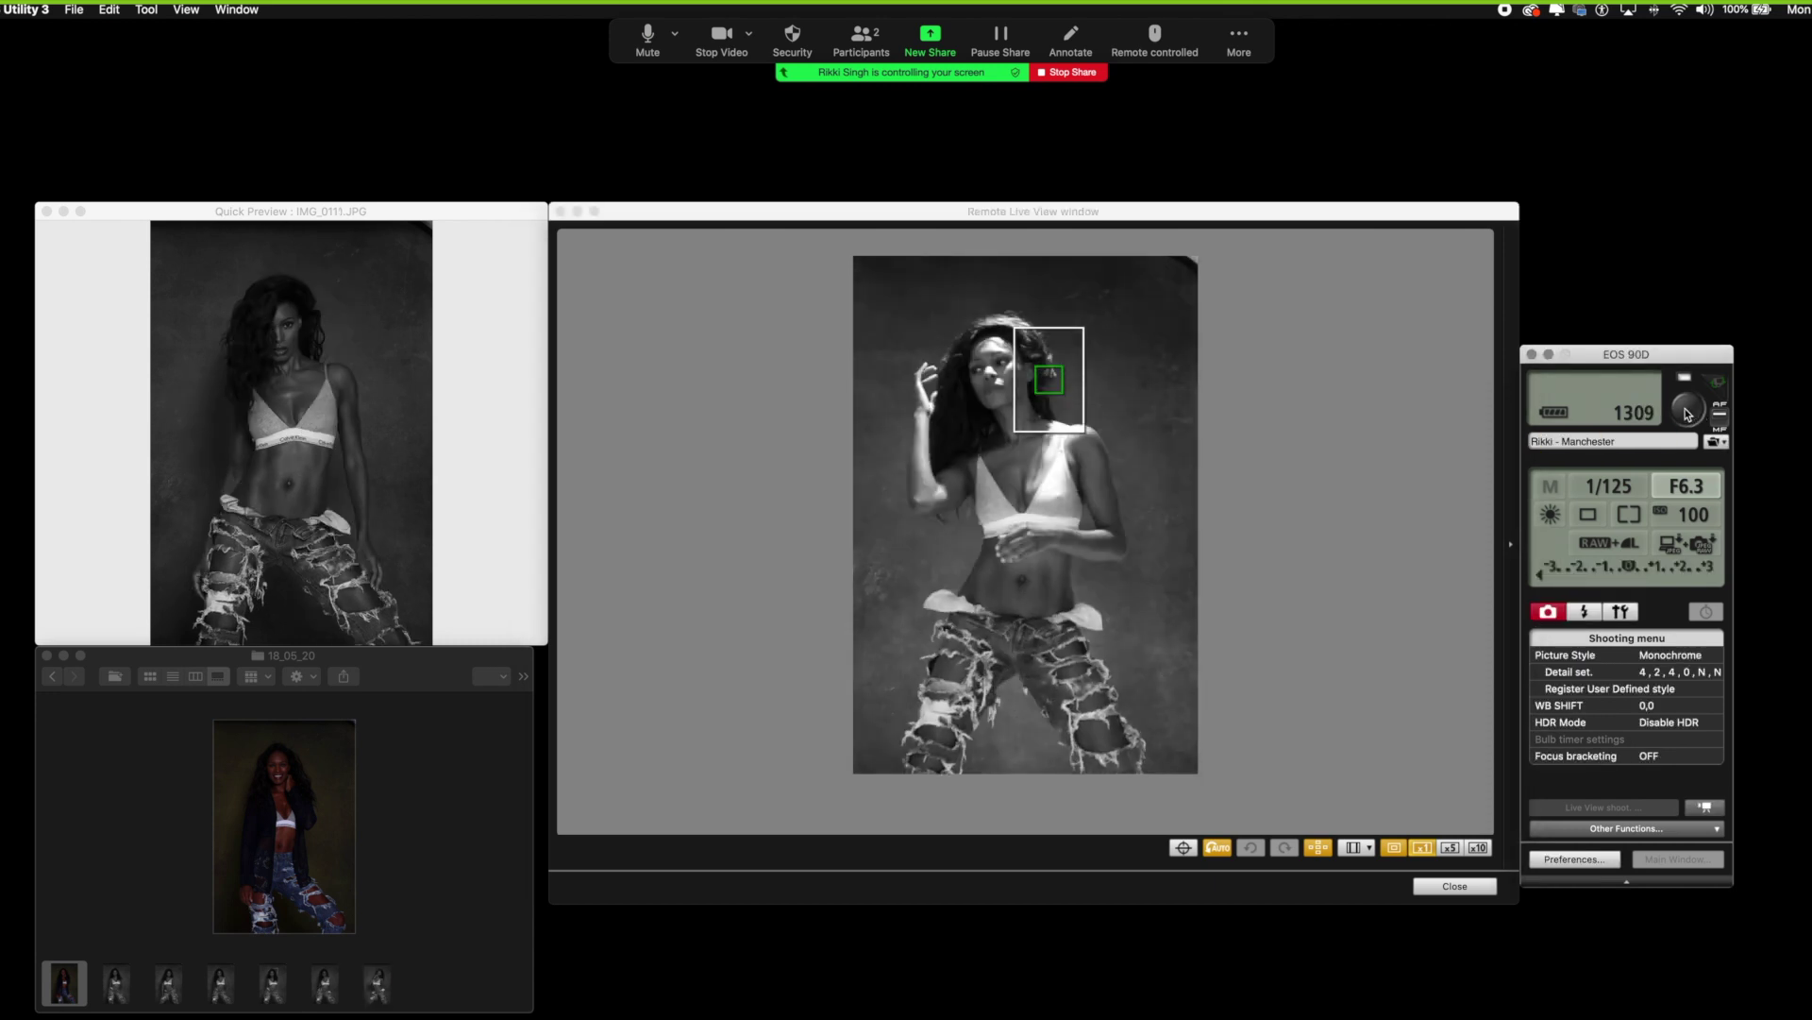
{"action": "left_click", "coordinate": [1053, 388]}
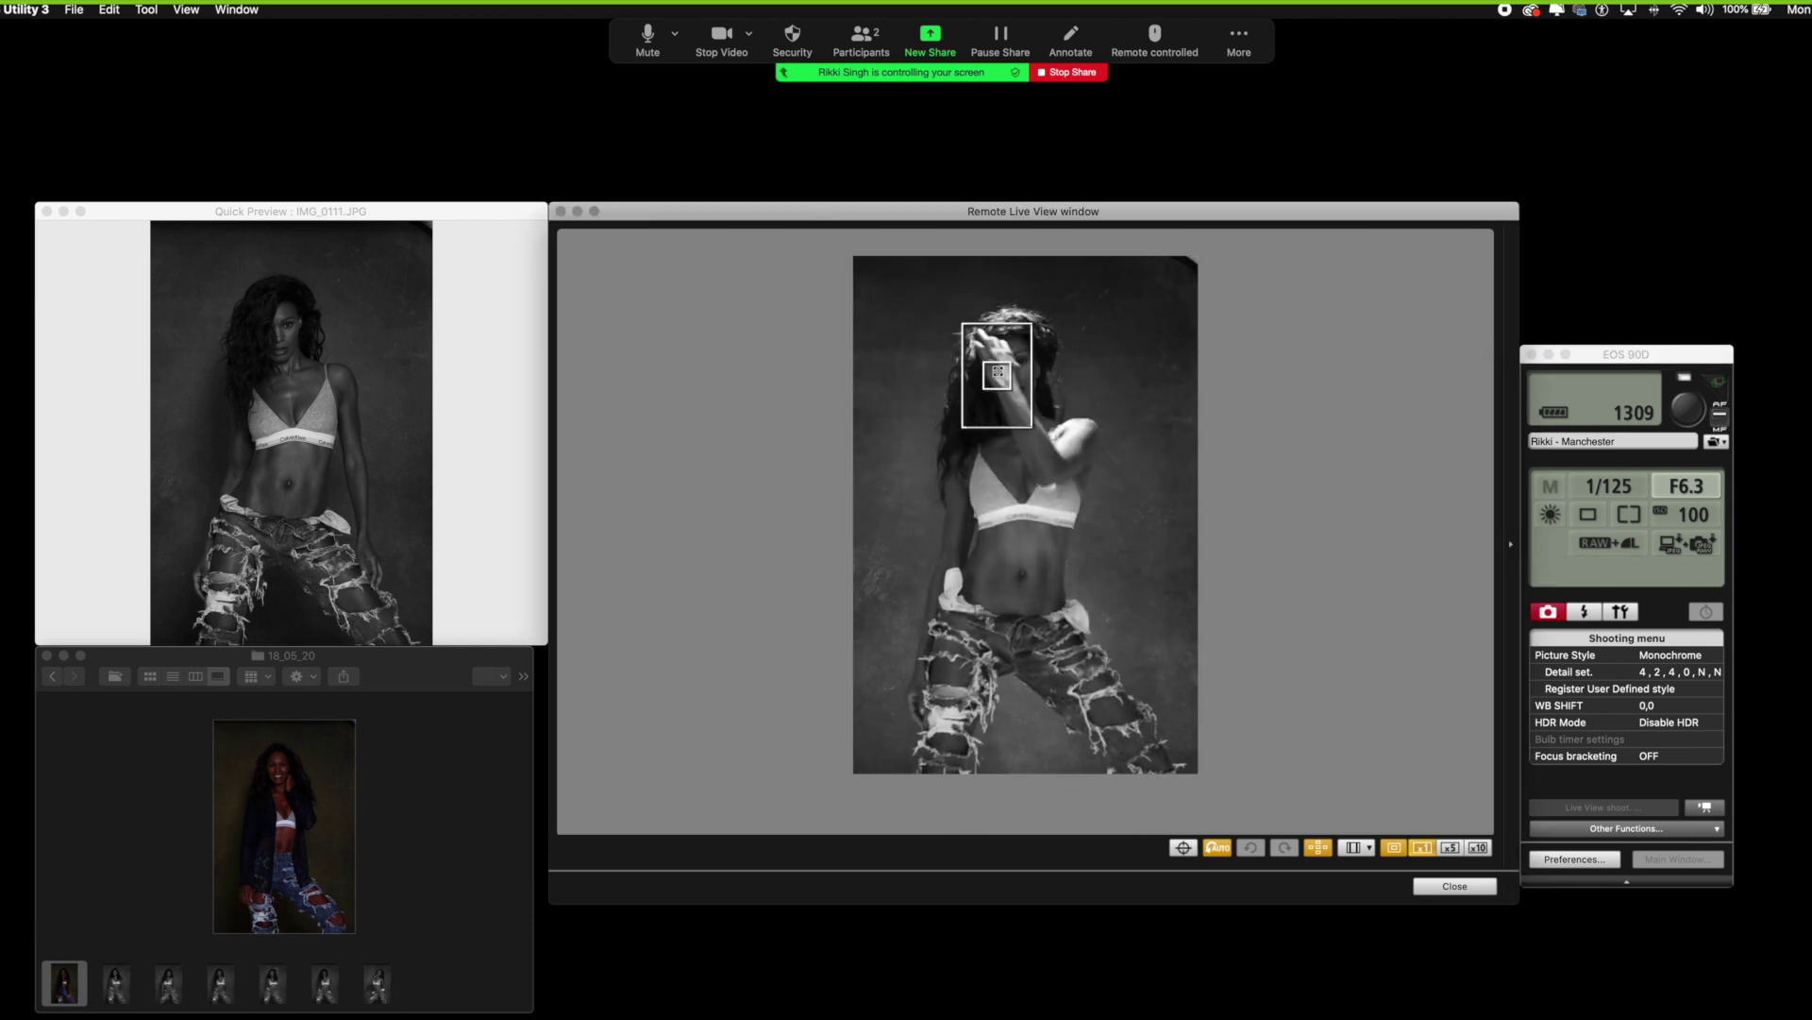
{"action": "left_click", "coordinate": [1005, 373]}
{"action": "left_click", "coordinate": [1688, 410]}
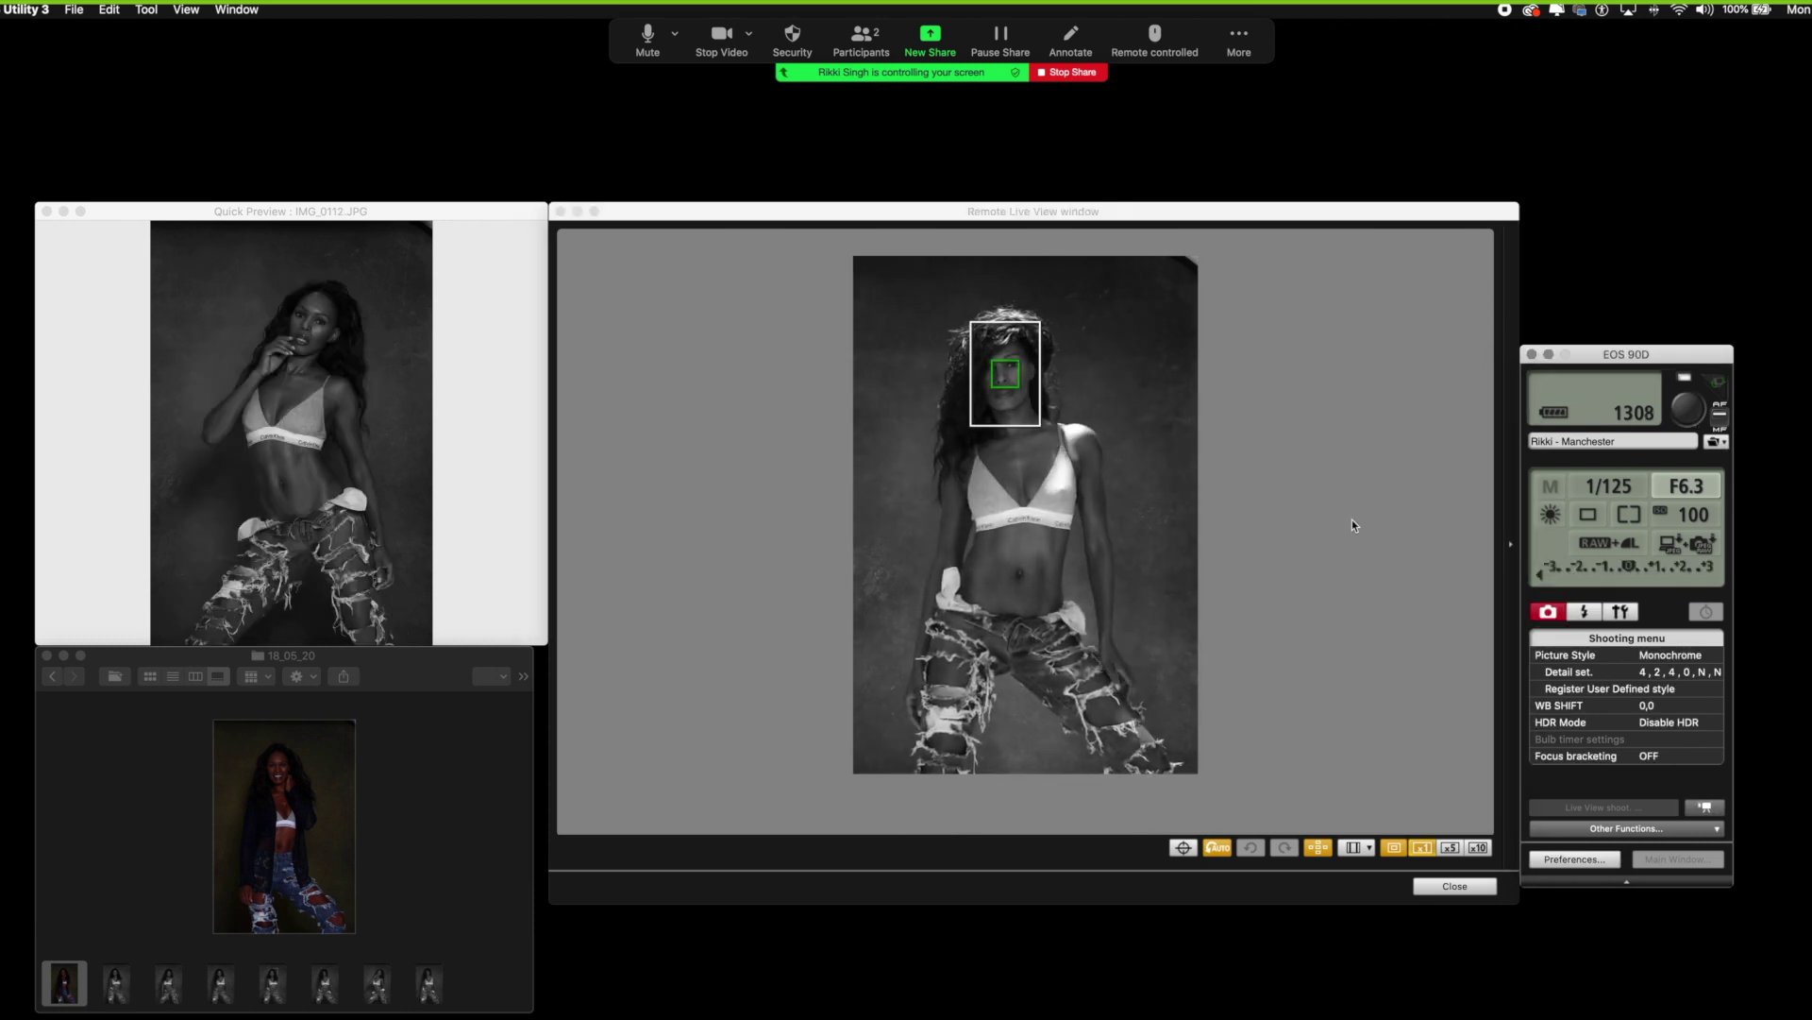
{"action": "left_click", "coordinate": [1007, 394]}
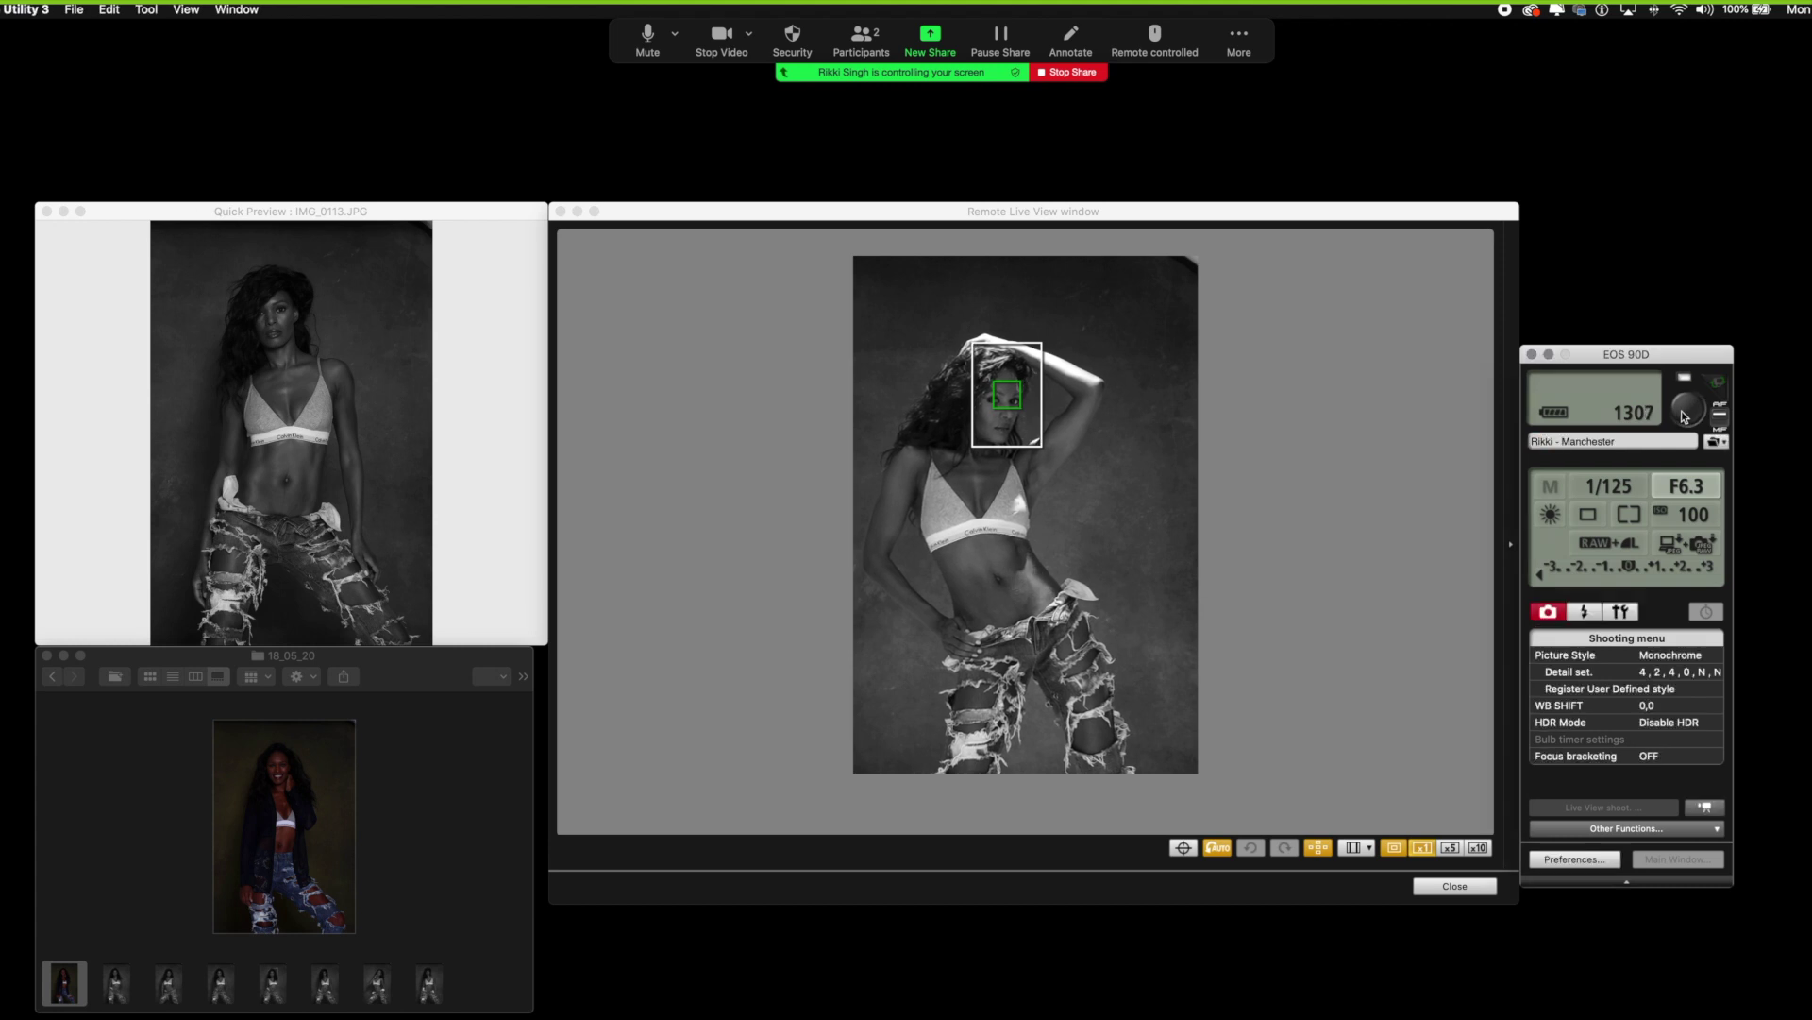
Review the latest shots full-screen, step through them, then leave the review
{"action": "left_click", "coordinate": [463, 848]}
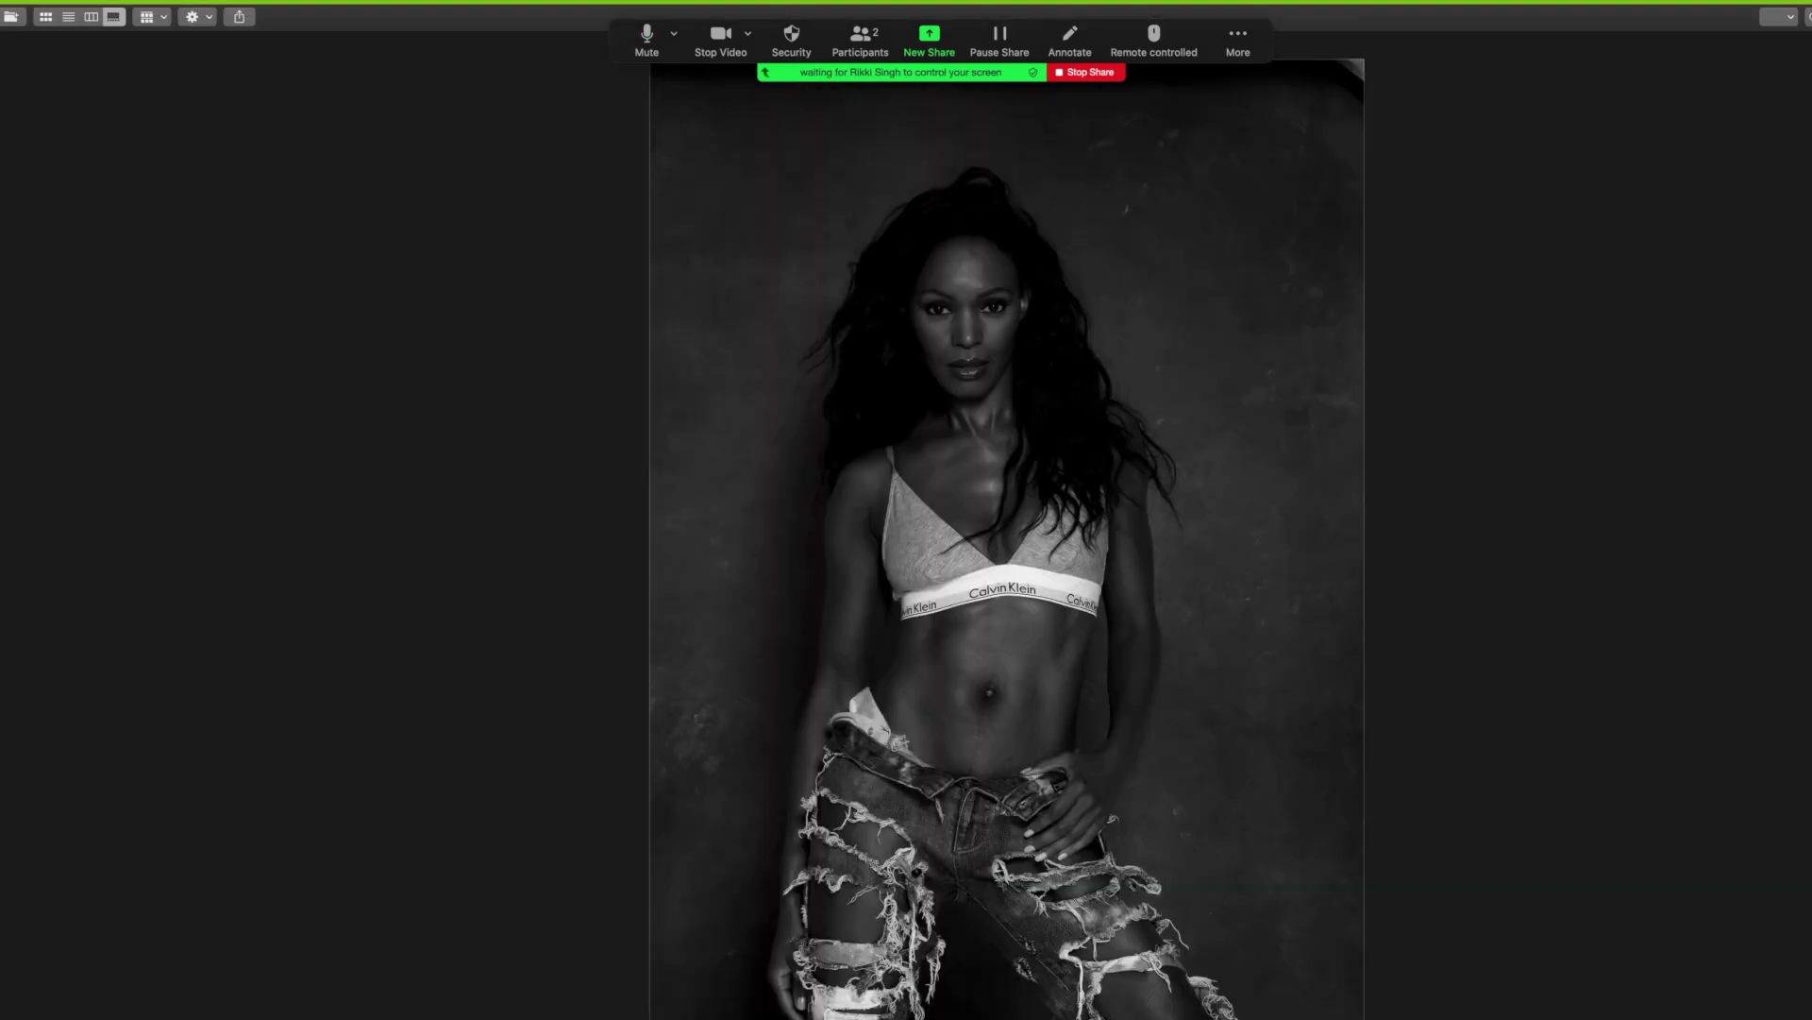
{"action": "key", "text": "Right"}
{"action": "key", "text": "Right"}
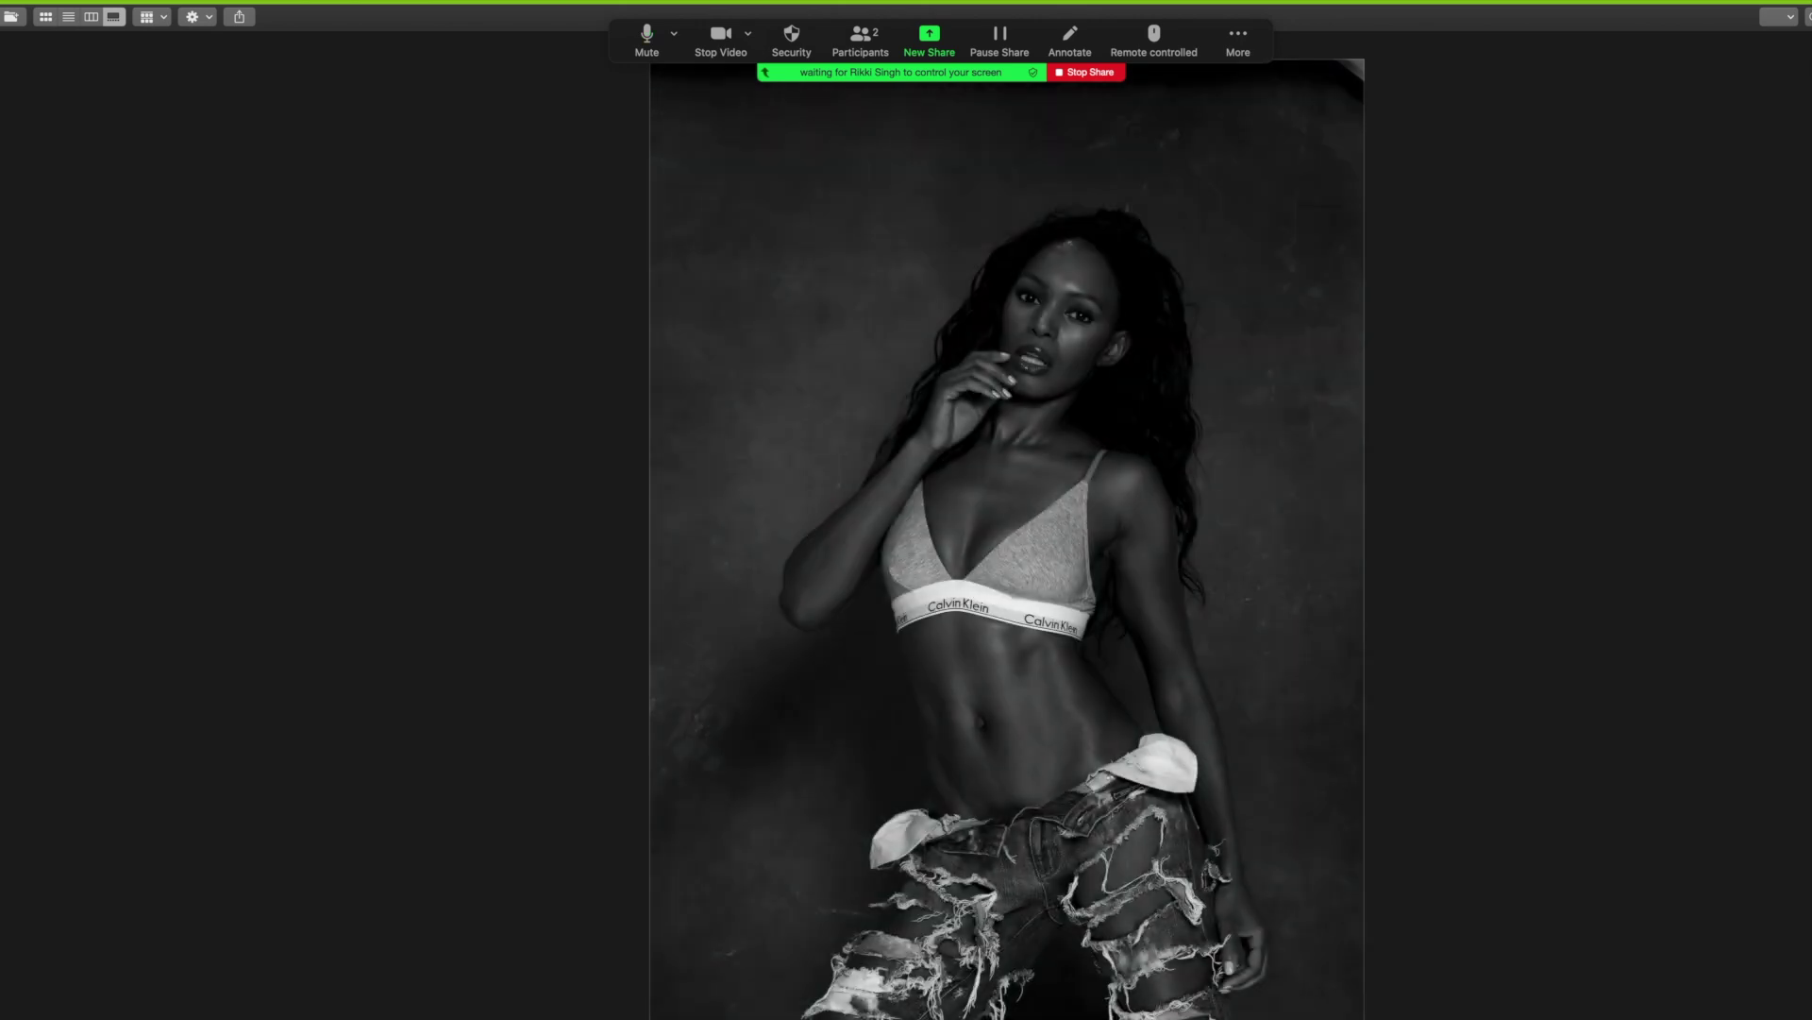
{"action": "key", "text": "Right"}
{"action": "key", "text": "Right"}
{"action": "key", "text": "Right"}
{"action": "key", "text": "Right"}
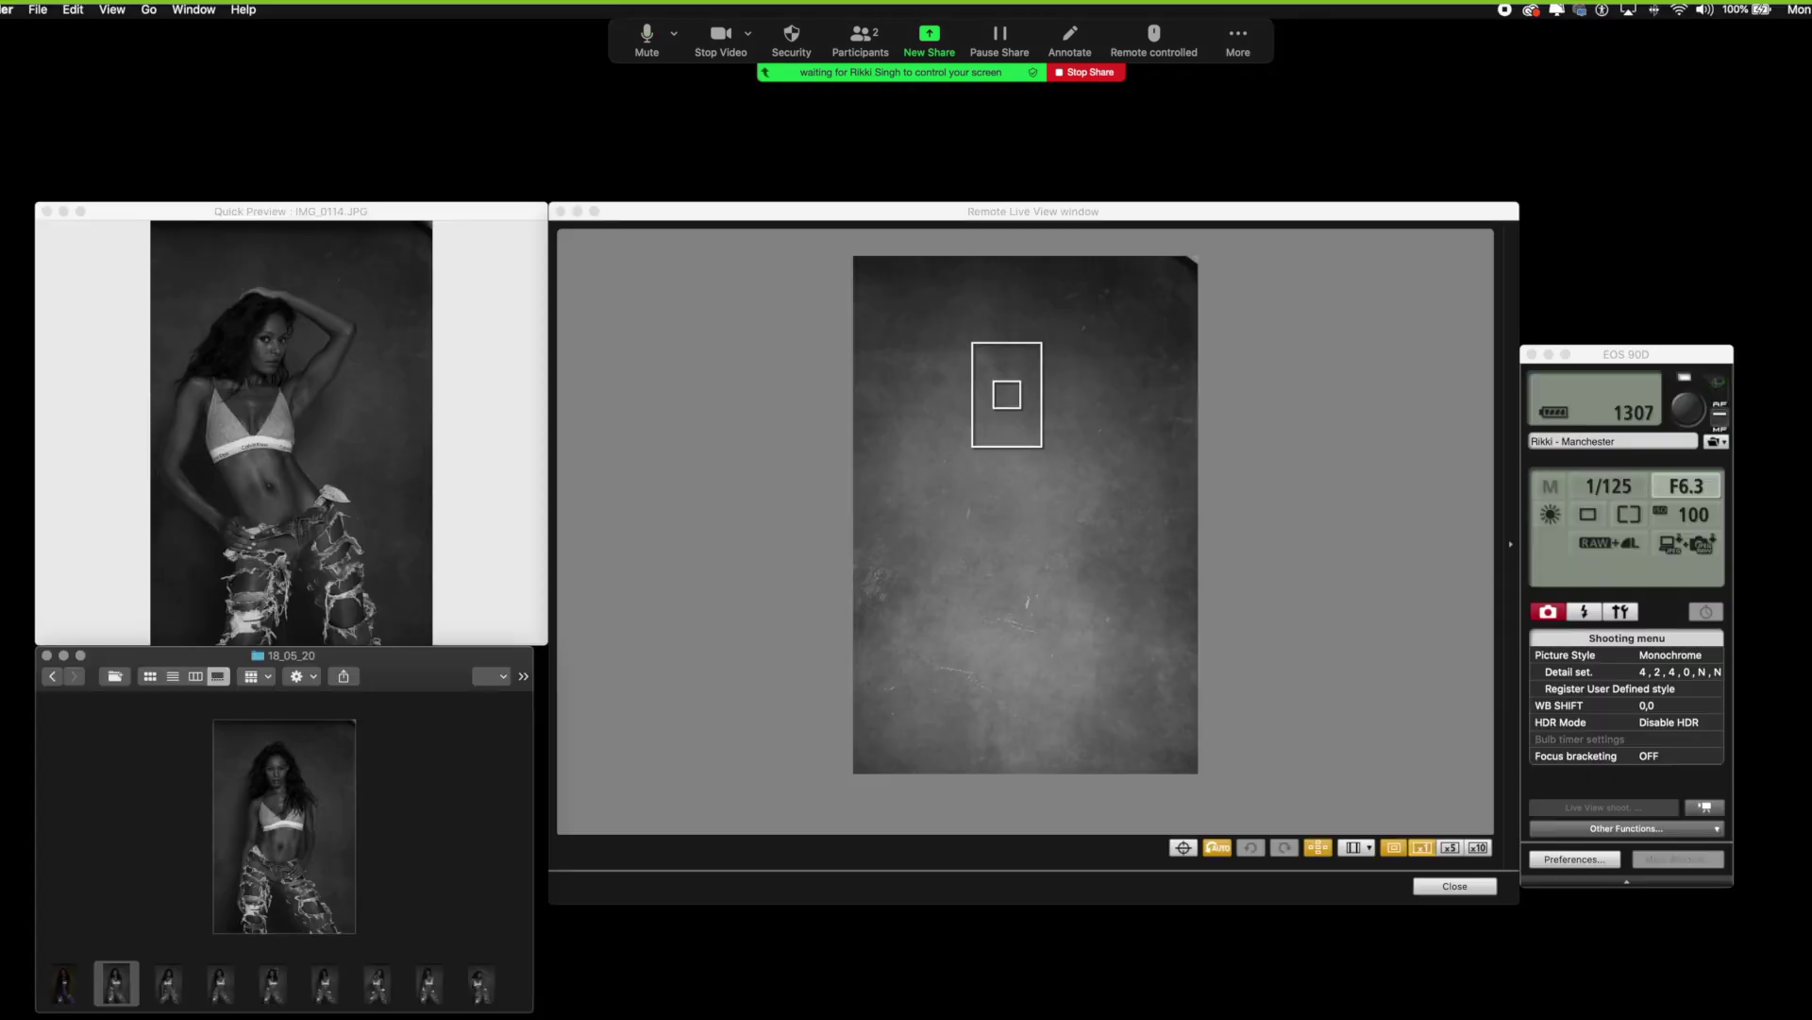
Focus on the model's face and fire several frames up to IMG_0123, ending seated on the stool
{"action": "left_click", "coordinate": [1010, 403]}
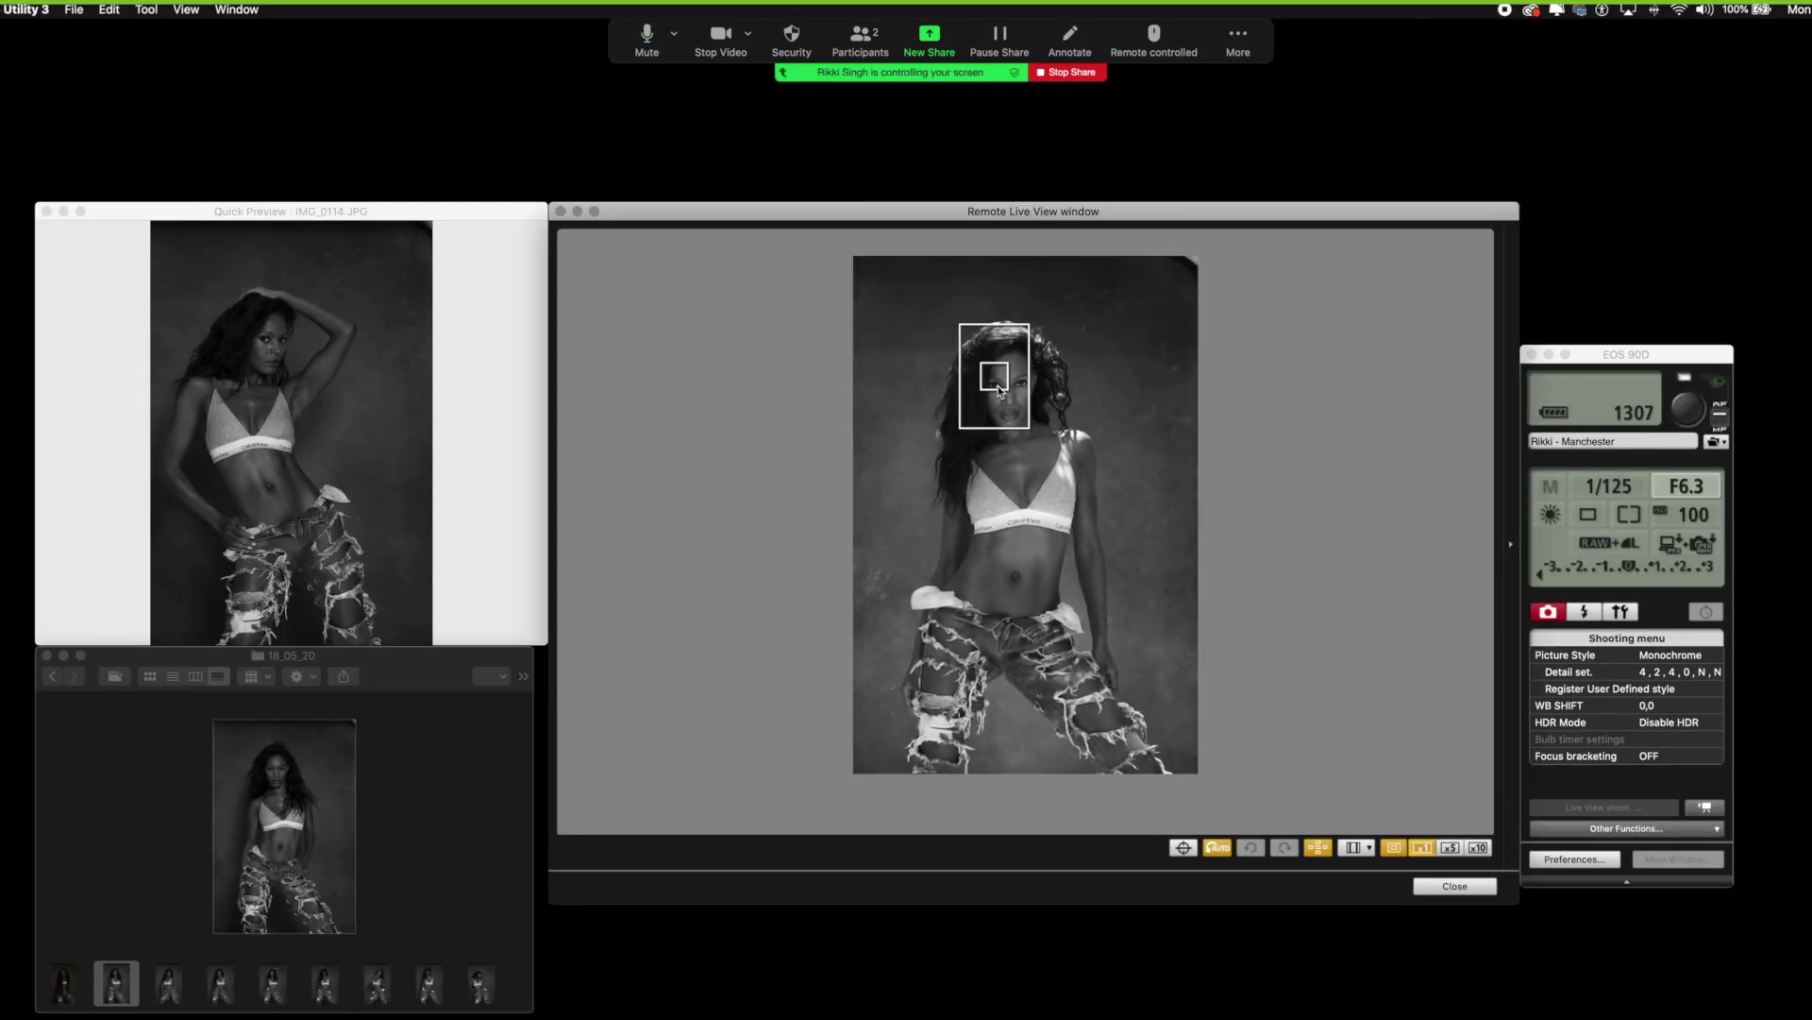
{"action": "double_click", "coordinate": [1007, 411]}
{"action": "key", "text": "space"}
{"action": "left_click", "coordinate": [1690, 421]}
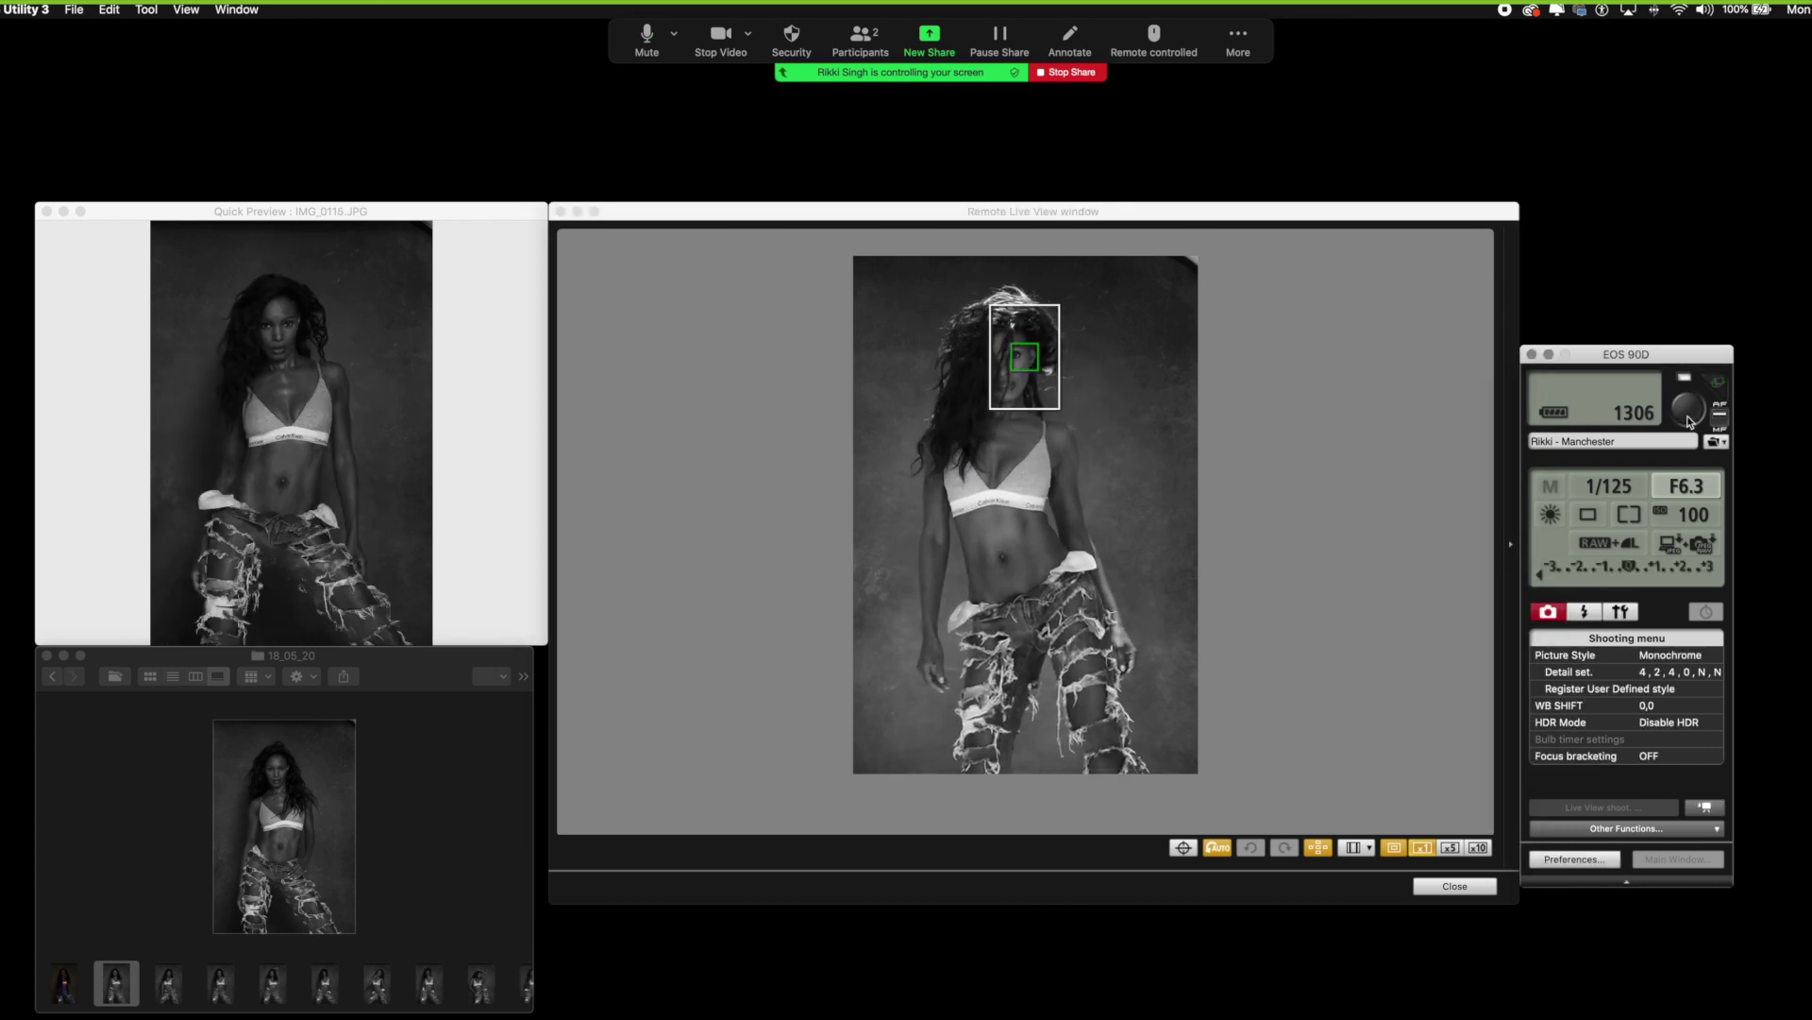
{"action": "left_click", "coordinate": [1055, 400]}
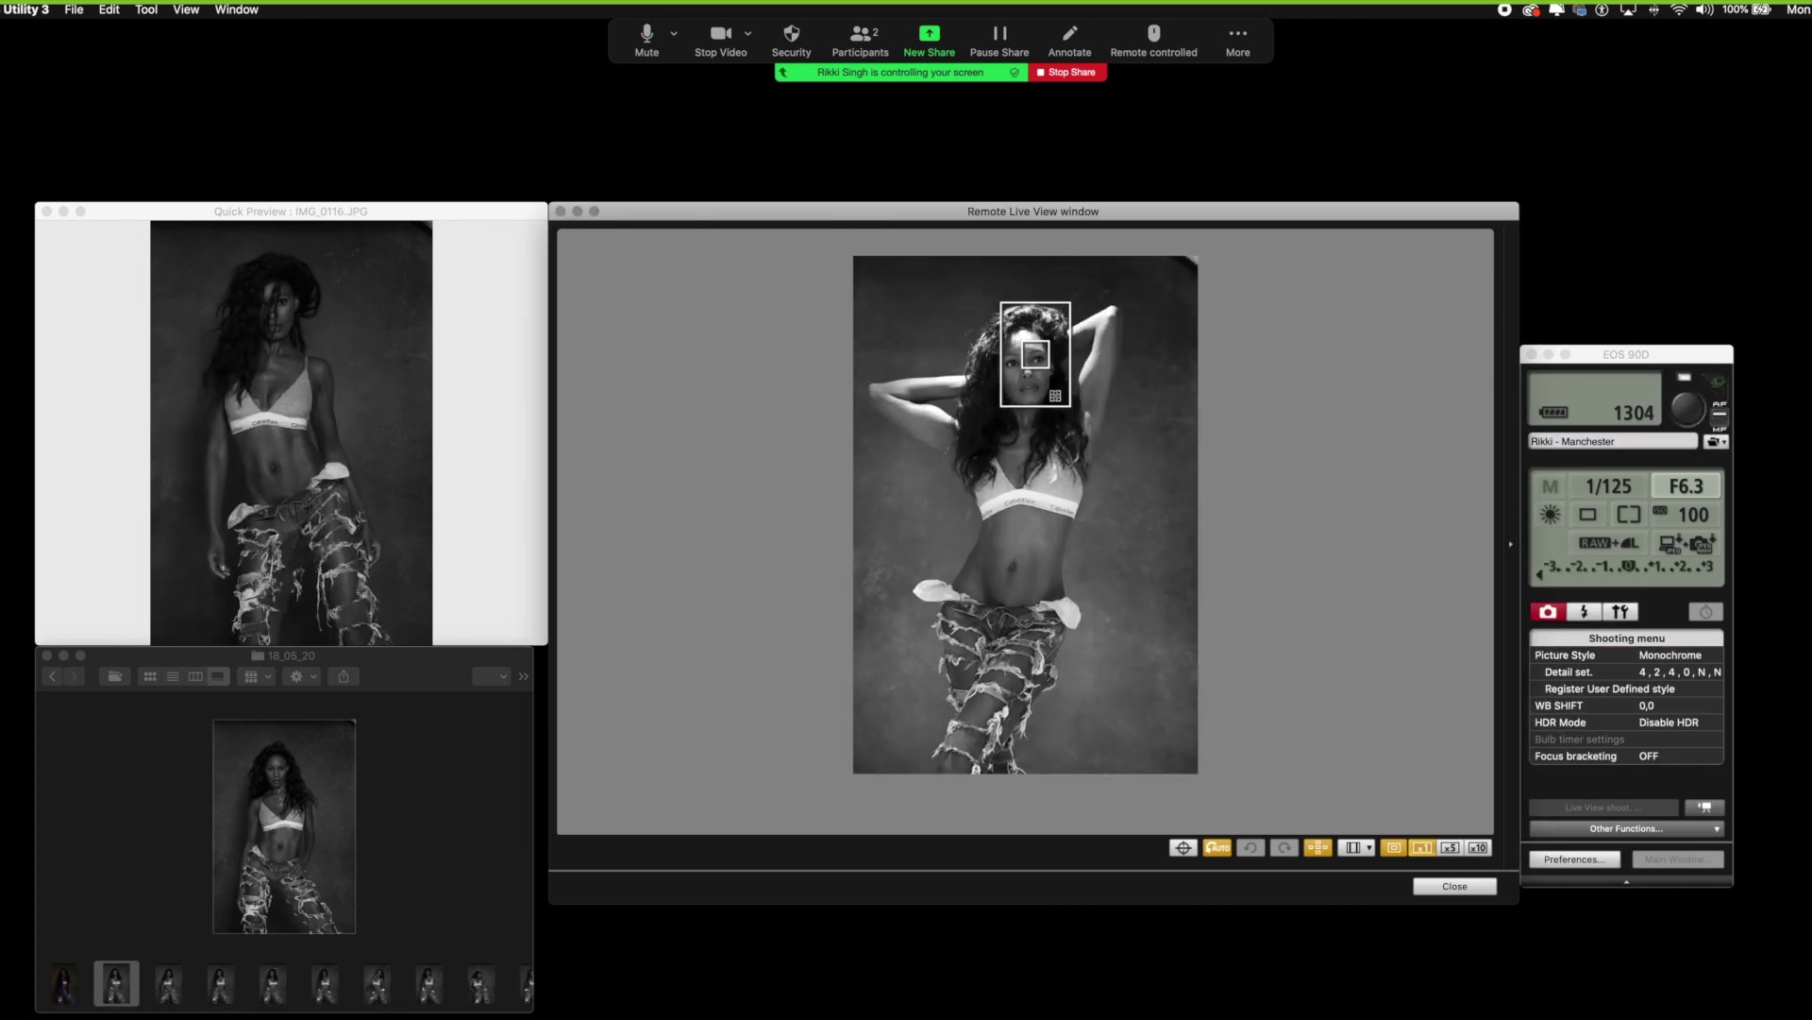
{"action": "left_click", "coordinate": [1693, 418]}
{"action": "left_click", "coordinate": [1689, 407]}
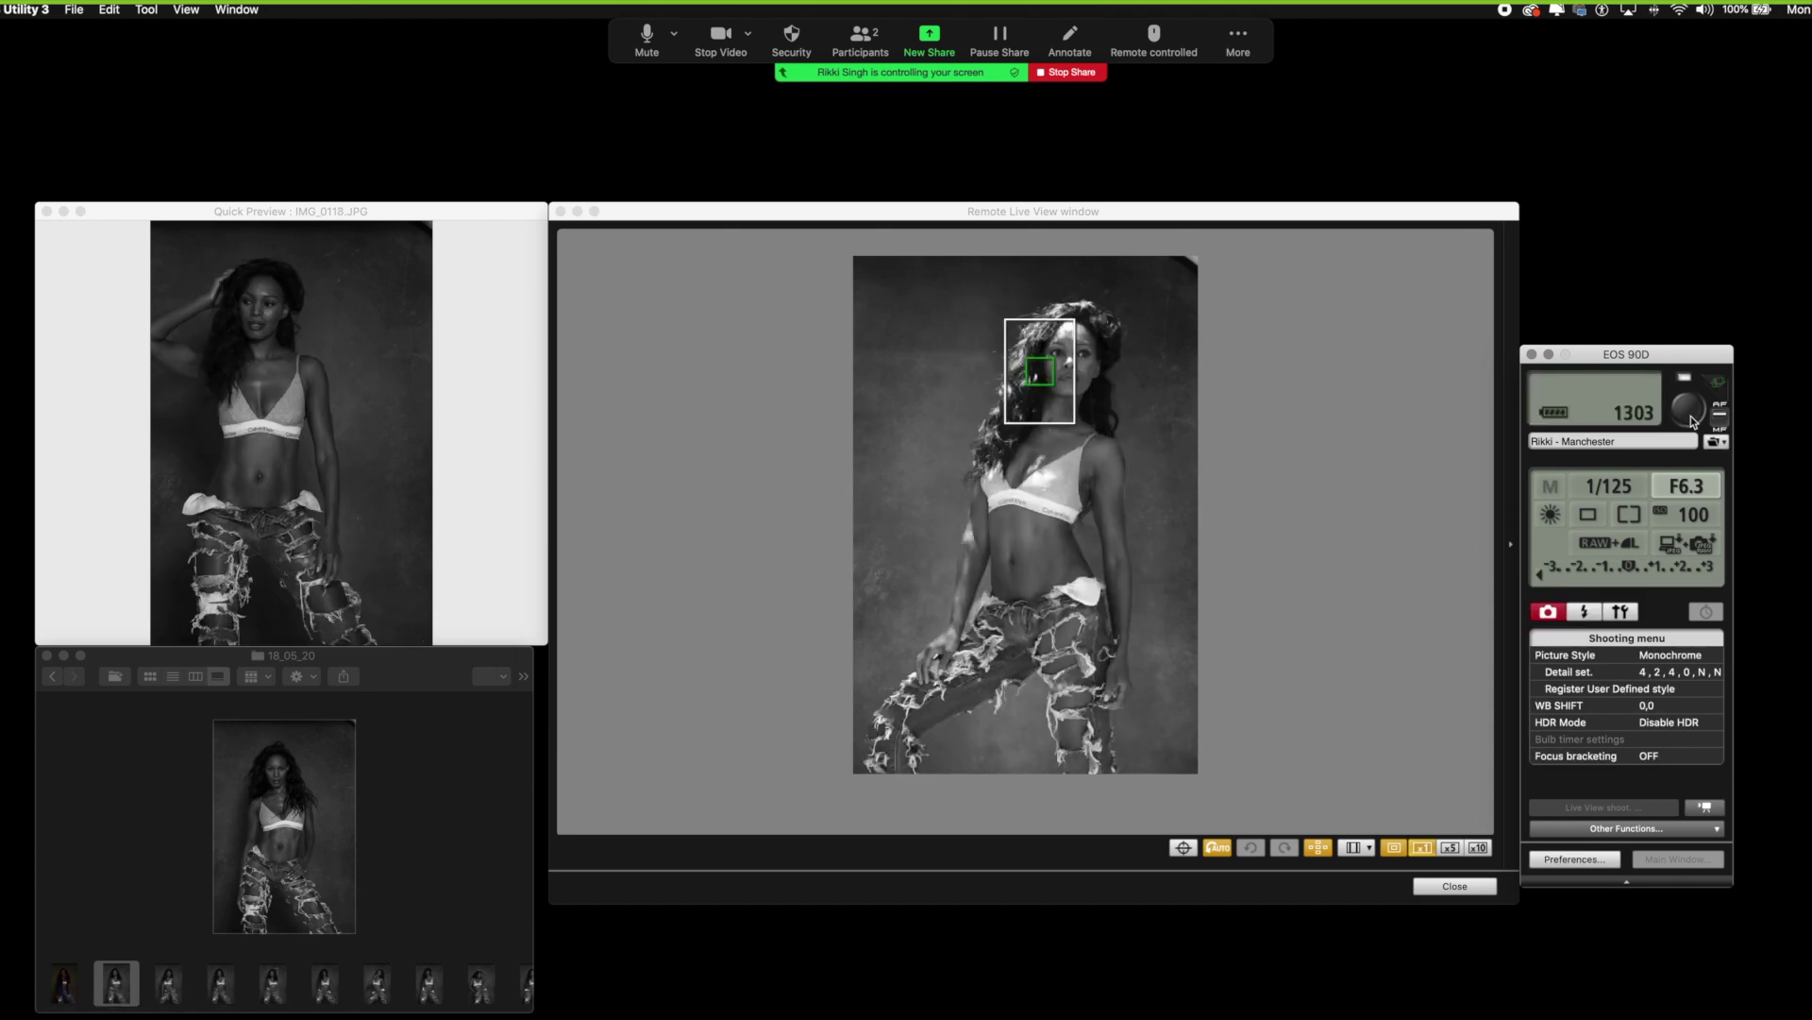
{"action": "left_click", "coordinate": [1688, 407]}
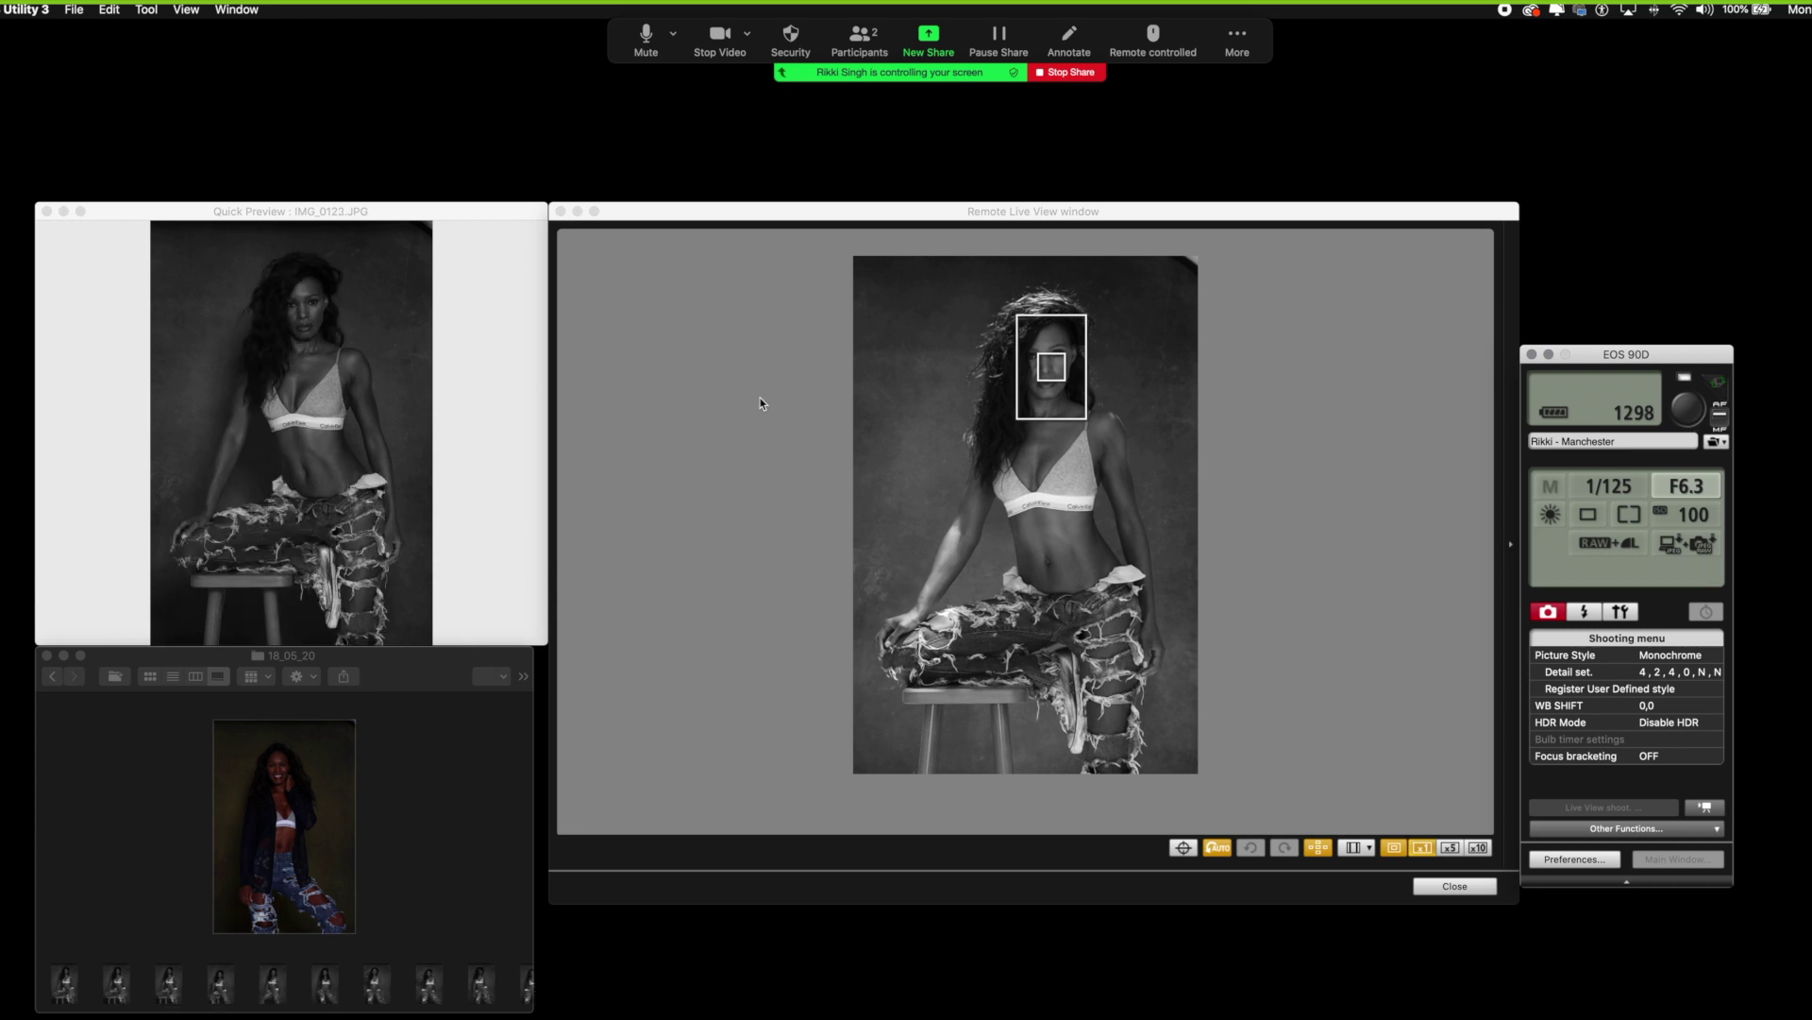
Shoot seated frames on the stool, dragging and nudging the focus point onto her face
{"action": "key", "text": "space"}
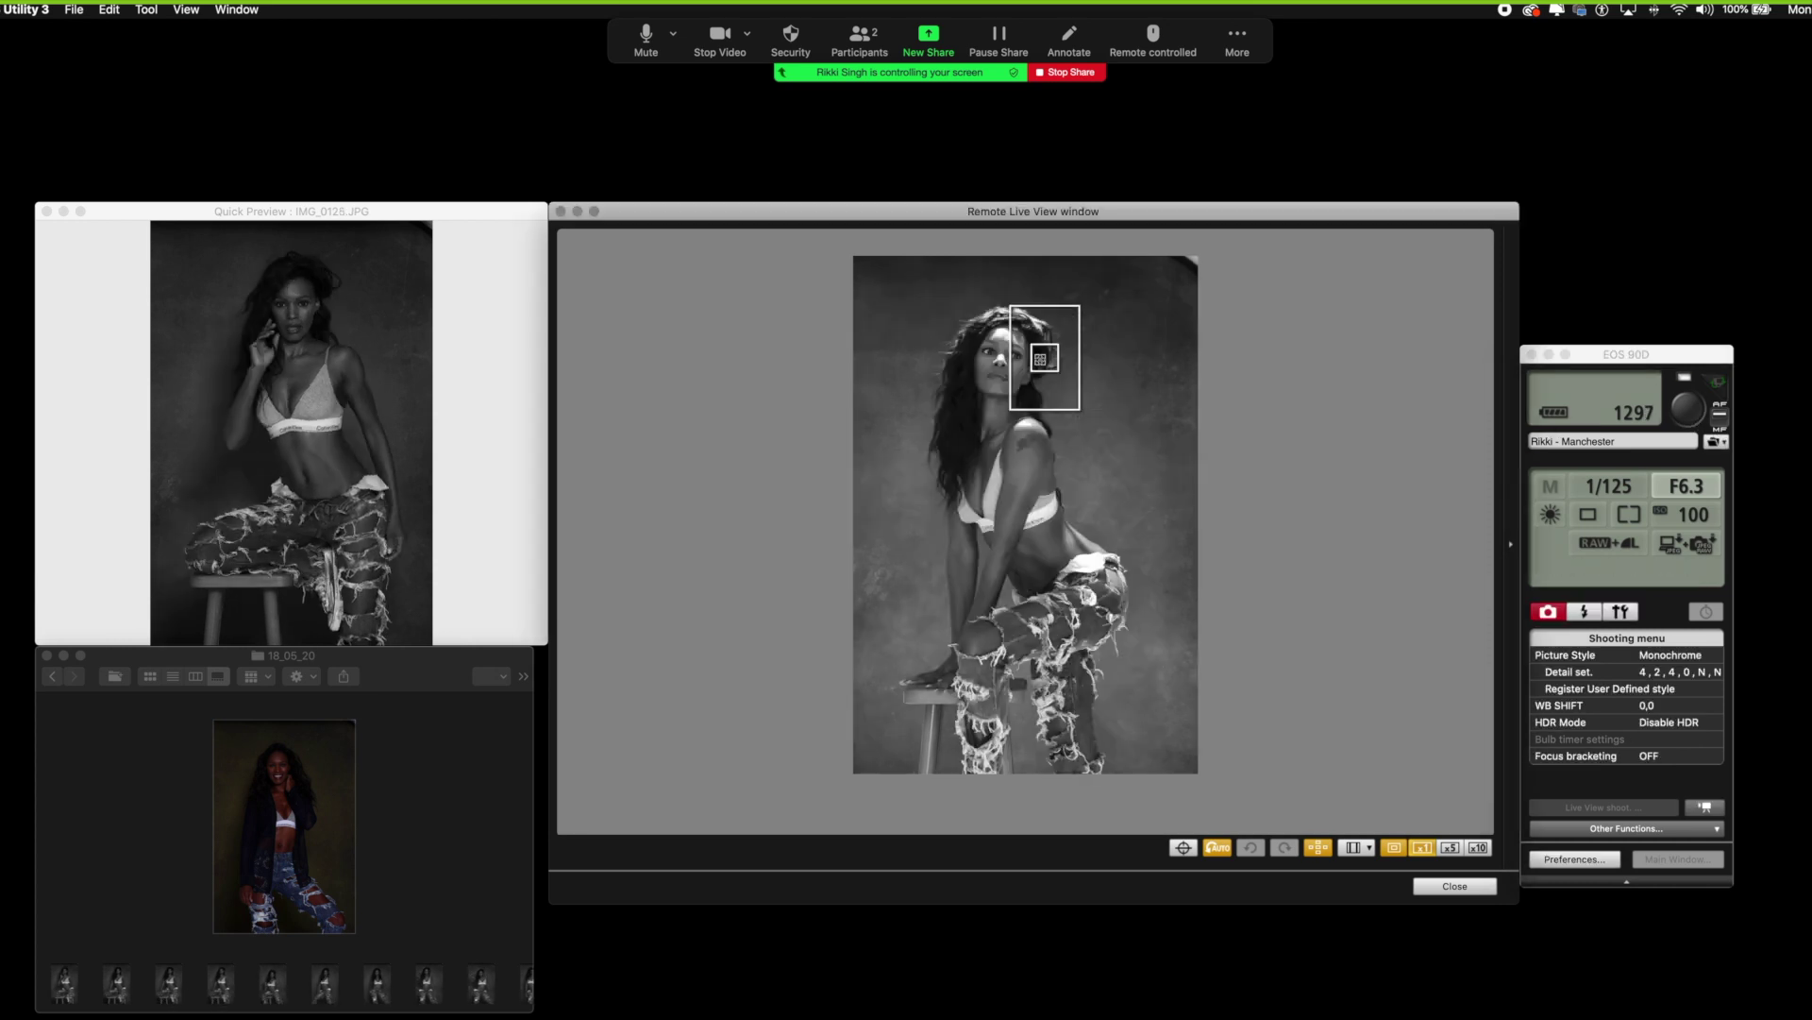
{"action": "left_click_drag", "start_coordinate": [1053, 363], "coordinate": [1003, 388]}
{"action": "left_click", "coordinate": [1694, 418]}
{"action": "left_click", "coordinate": [1073, 404]}
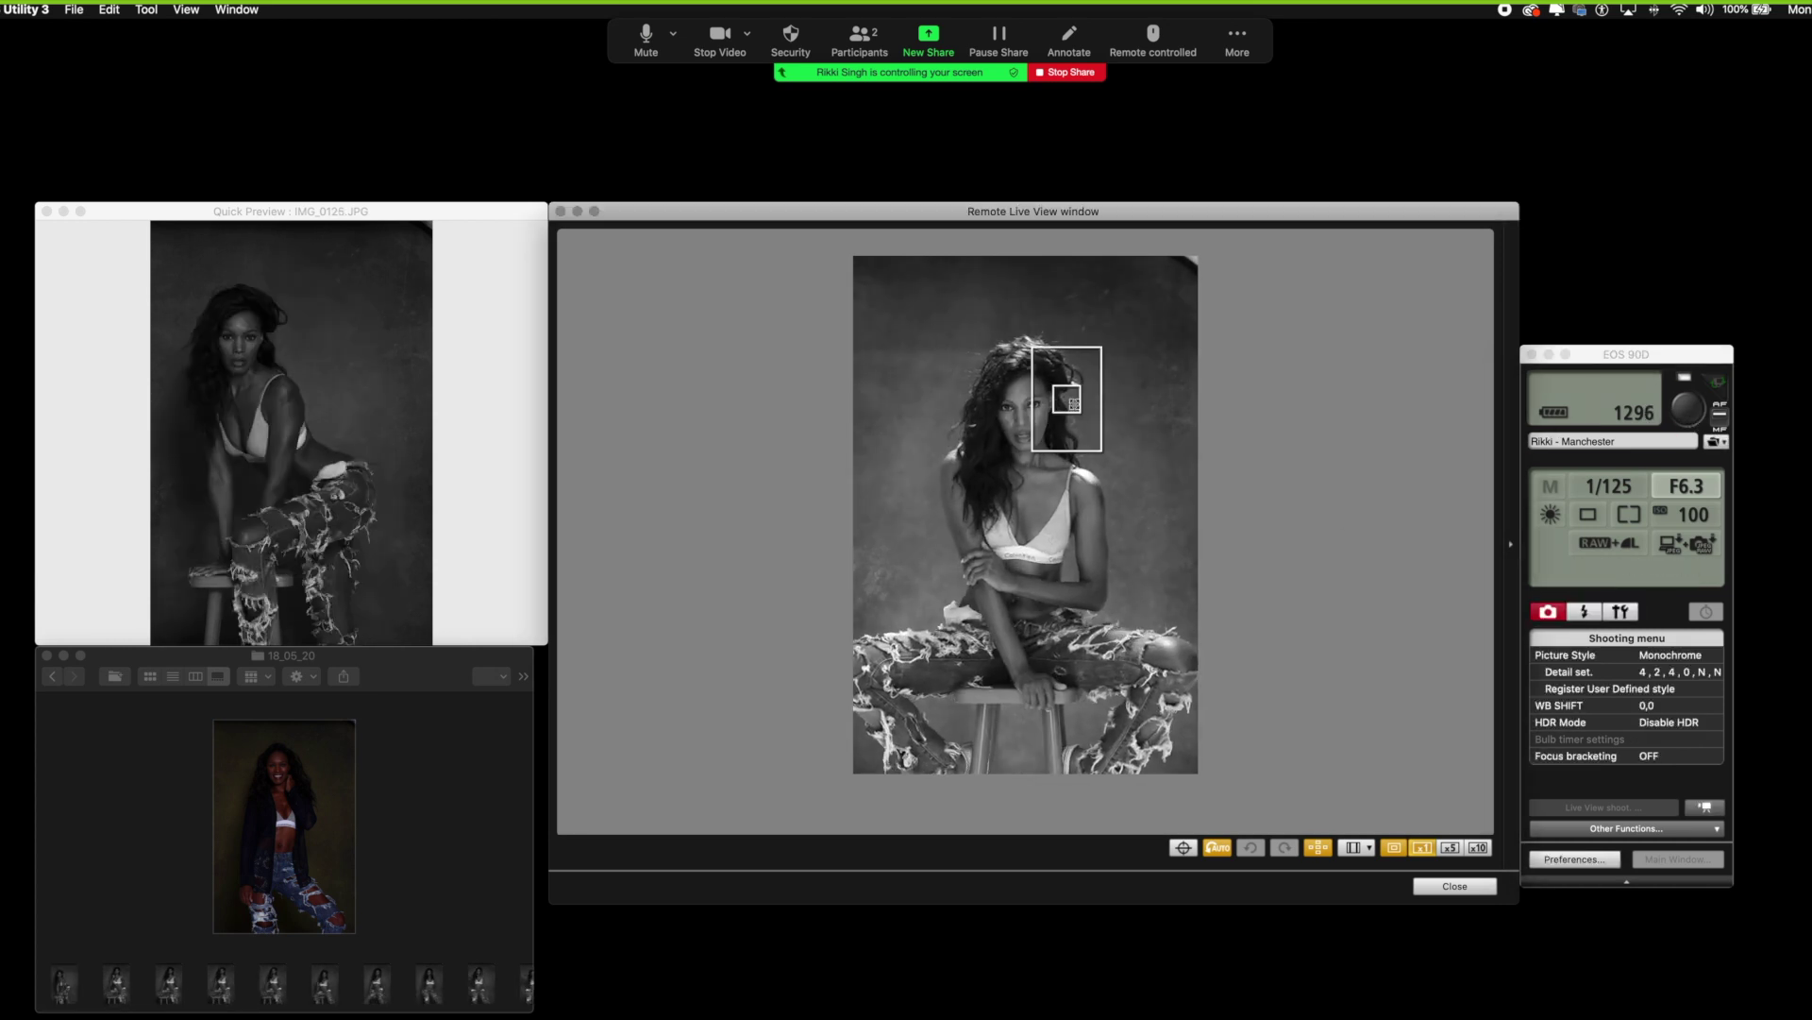
{"action": "left_click", "coordinate": [1689, 415]}
{"action": "left_click", "coordinate": [1041, 395]}
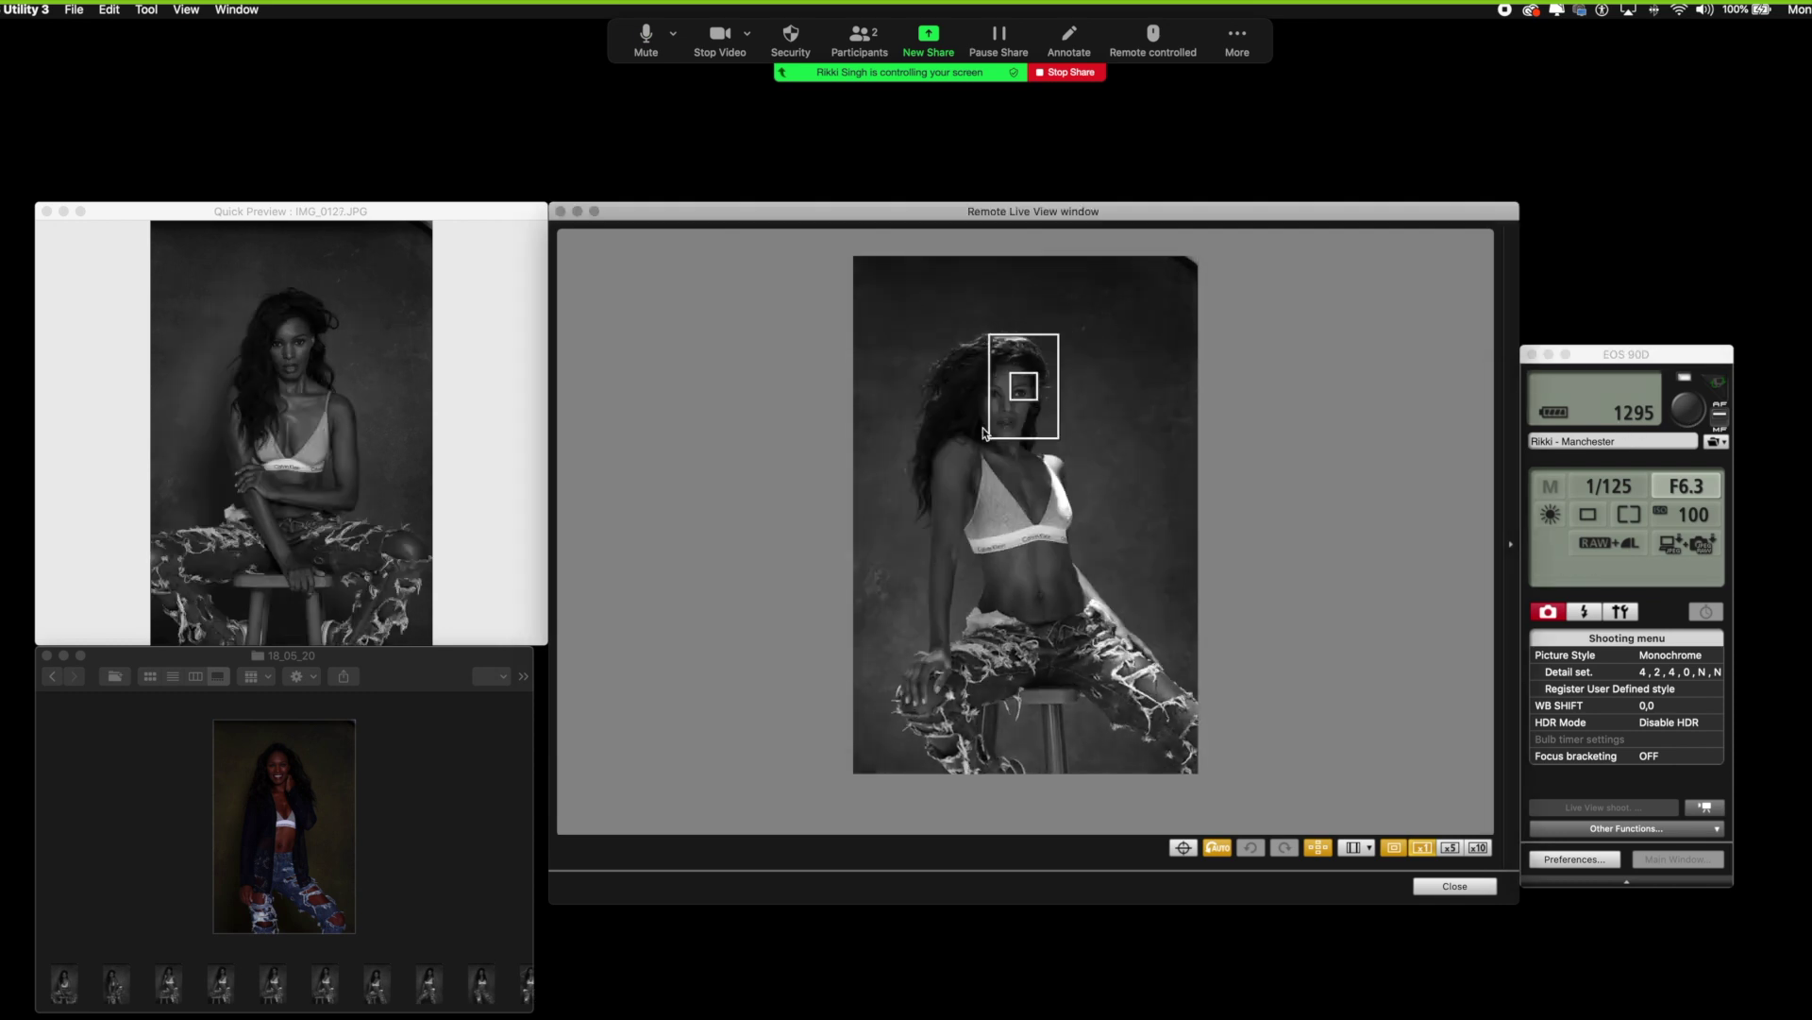
{"action": "left_click", "coordinate": [1019, 393]}
{"action": "left_click", "coordinate": [1689, 410]}
Refocus on her face for new seated poses and shoot through IMG_0131
{"action": "left_click", "coordinate": [1069, 401]}
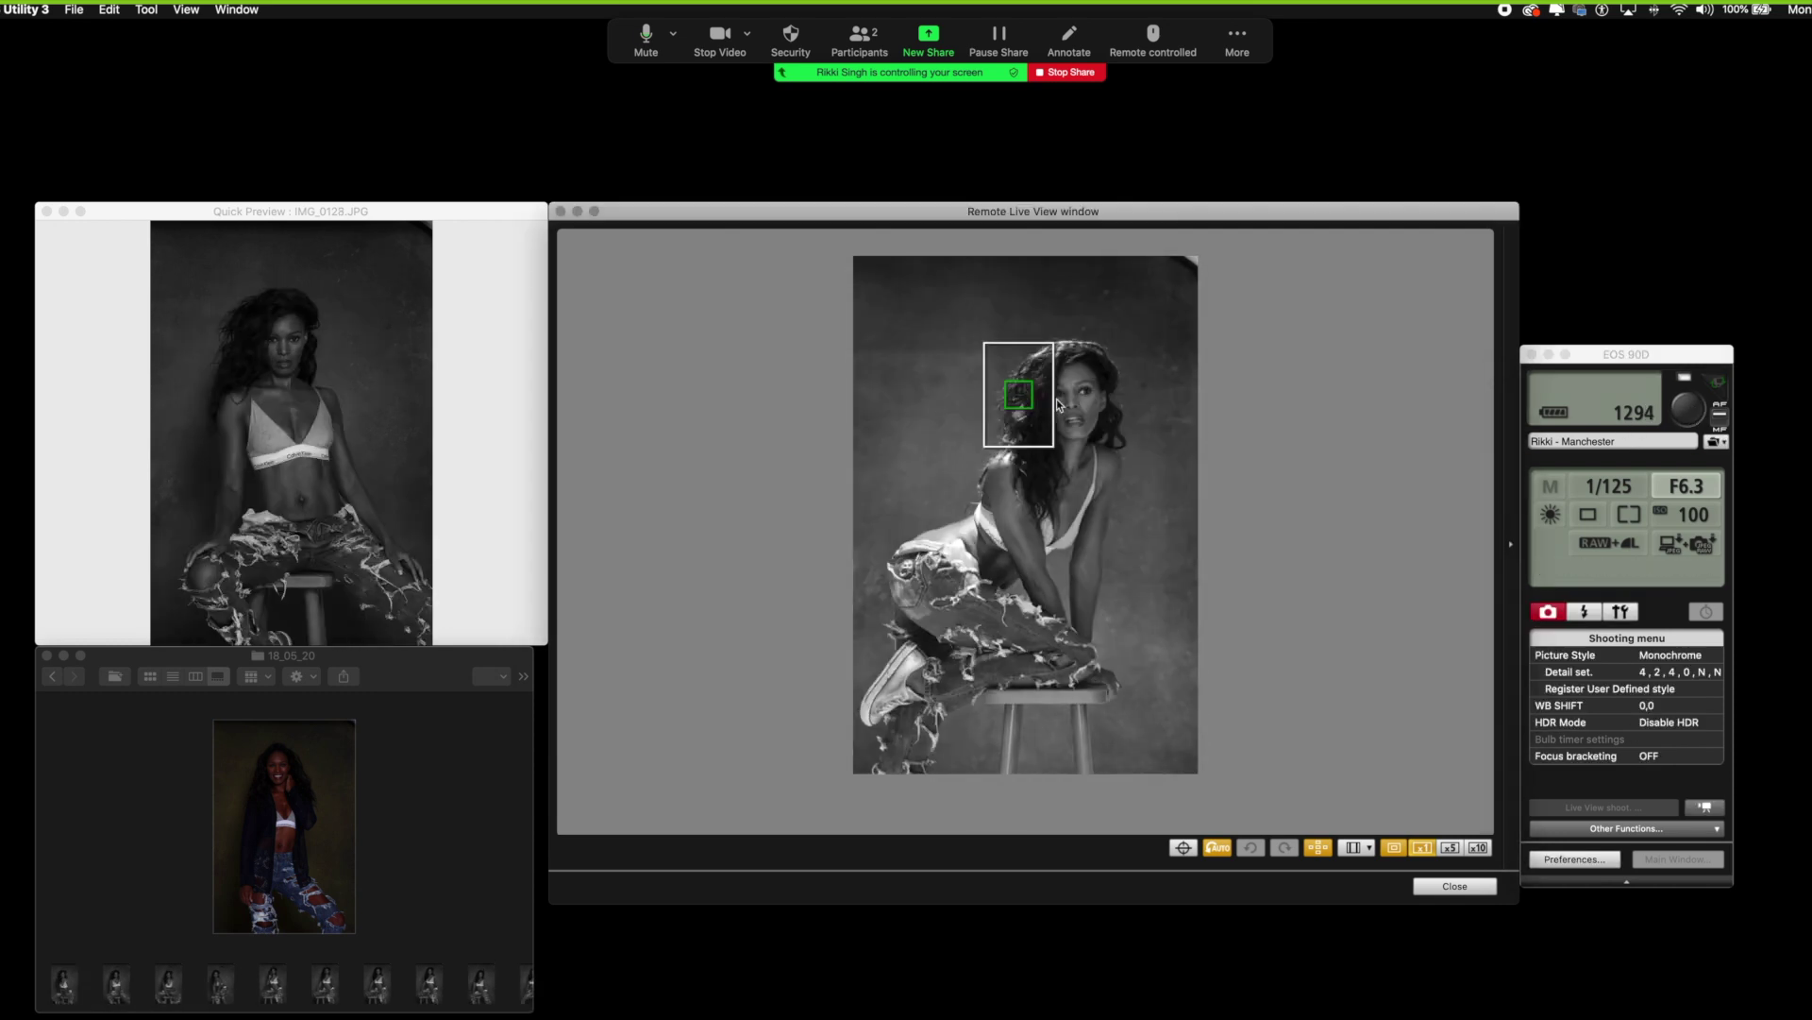
{"action": "left_click", "coordinate": [1121, 435]}
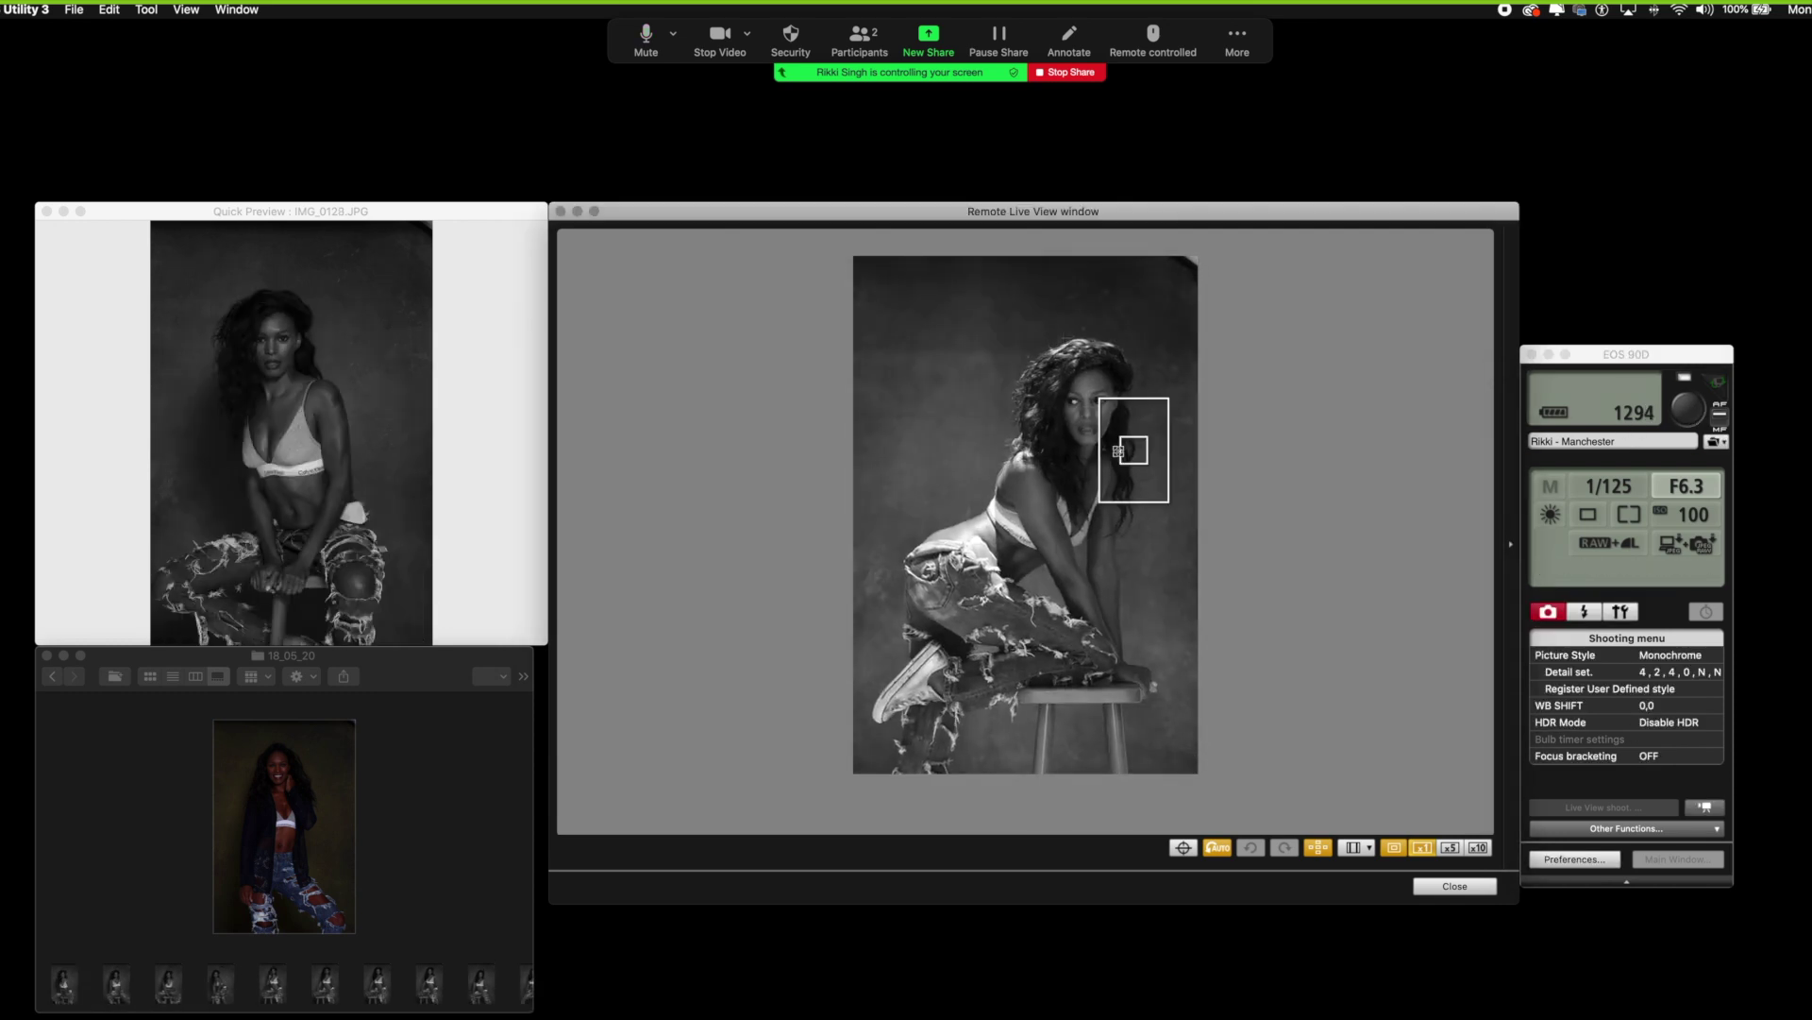
{"action": "left_click", "coordinate": [1687, 418]}
{"action": "left_click", "coordinate": [1042, 382]}
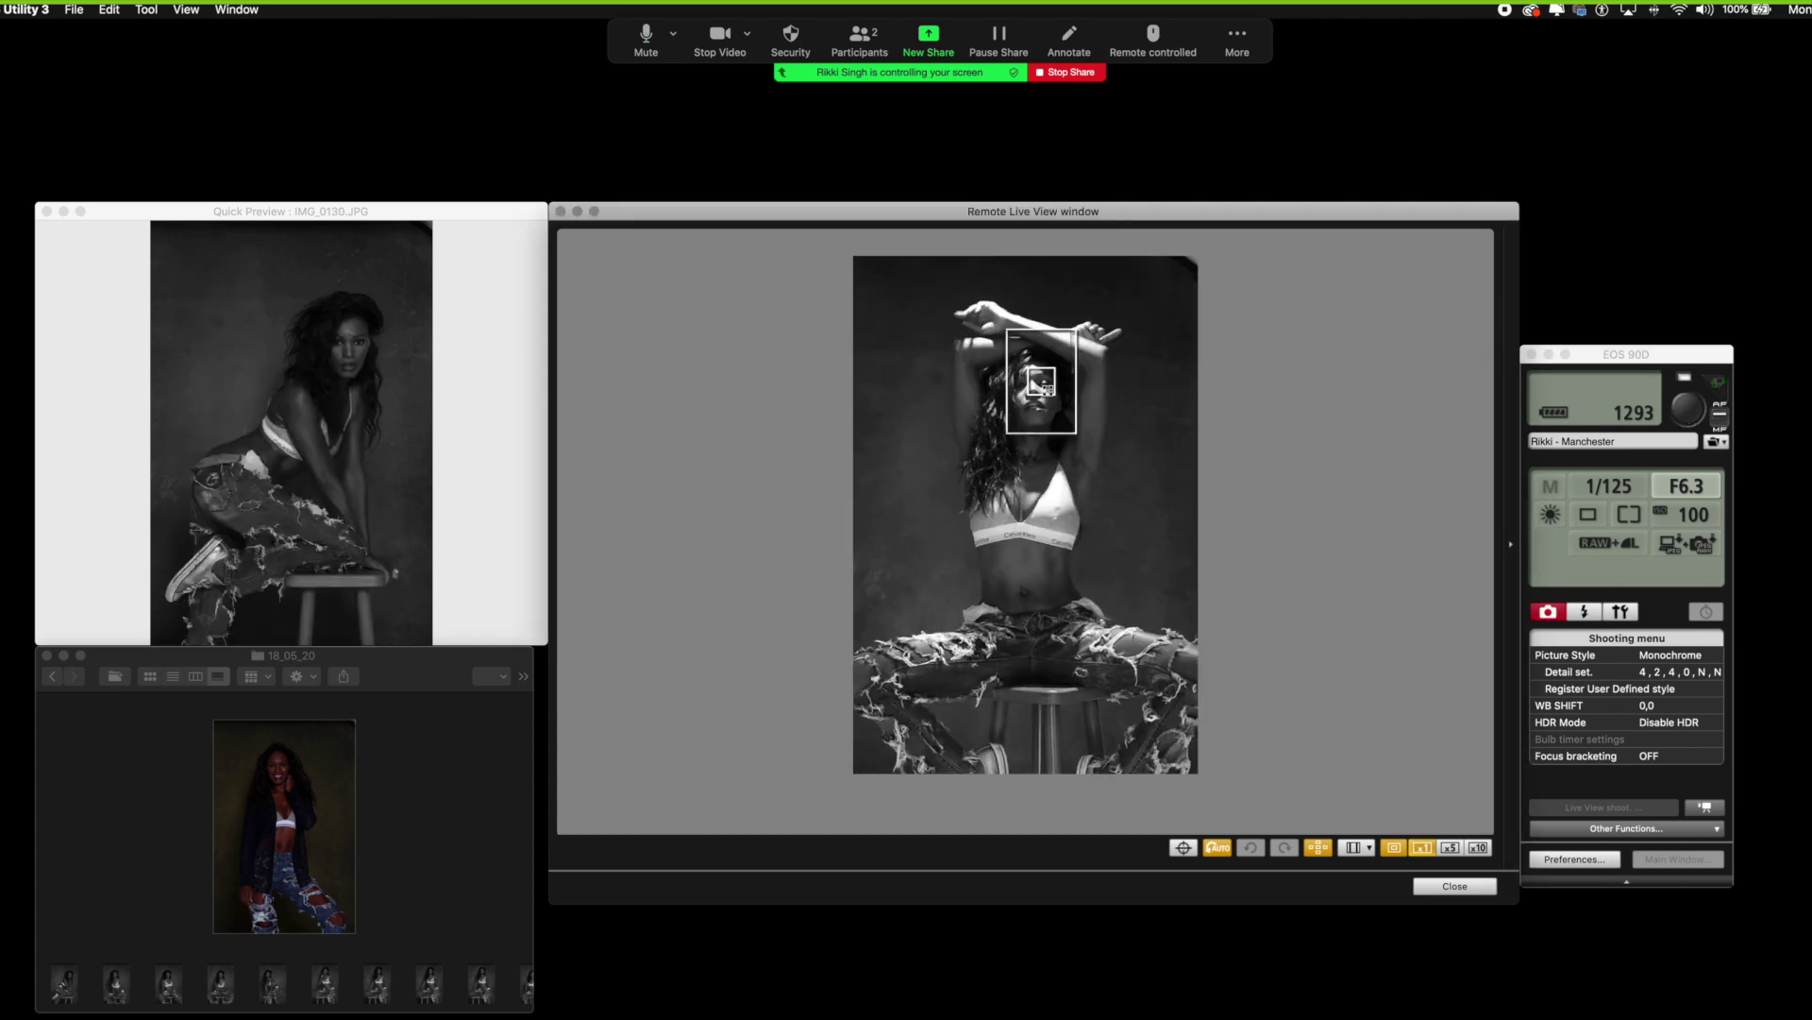
{"action": "left_click", "coordinate": [1687, 418]}
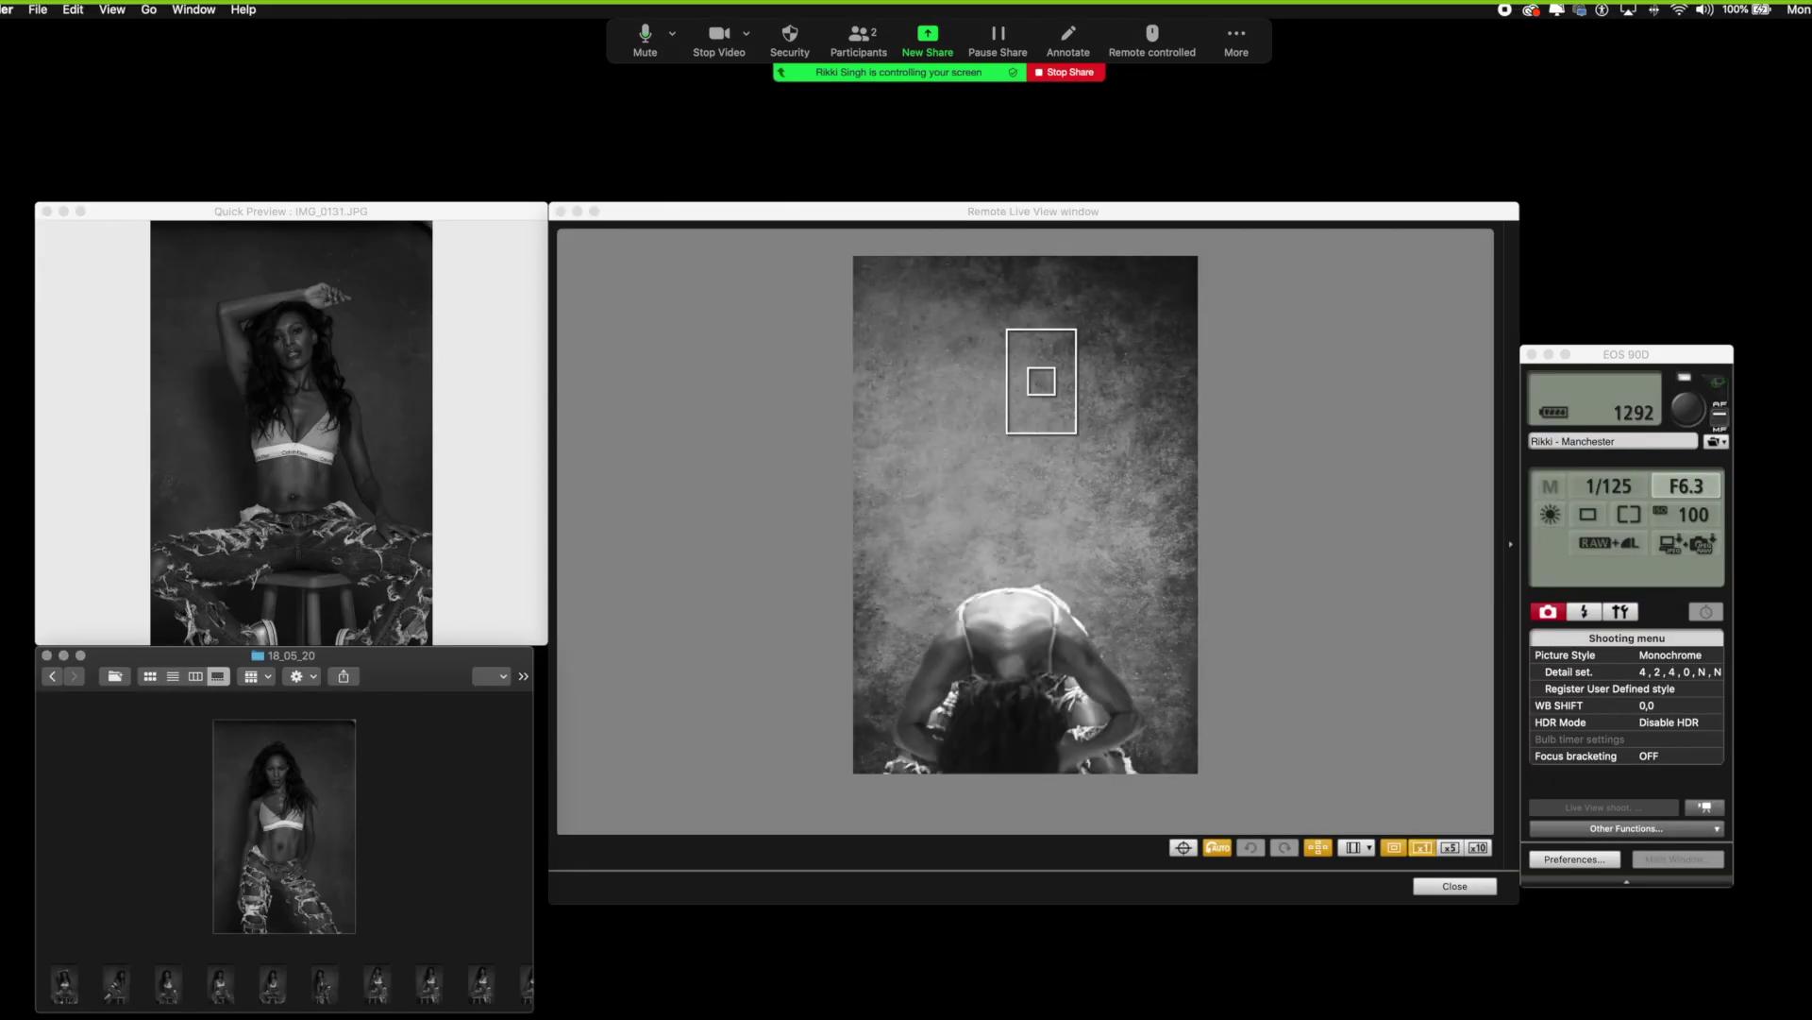
{"action": "left_click", "coordinate": [1028, 384]}
Set focus on the model's face and fire a rapid run of standing-pose frames
{"action": "left_click", "coordinate": [988, 405]}
{"action": "left_click", "coordinate": [1687, 418]}
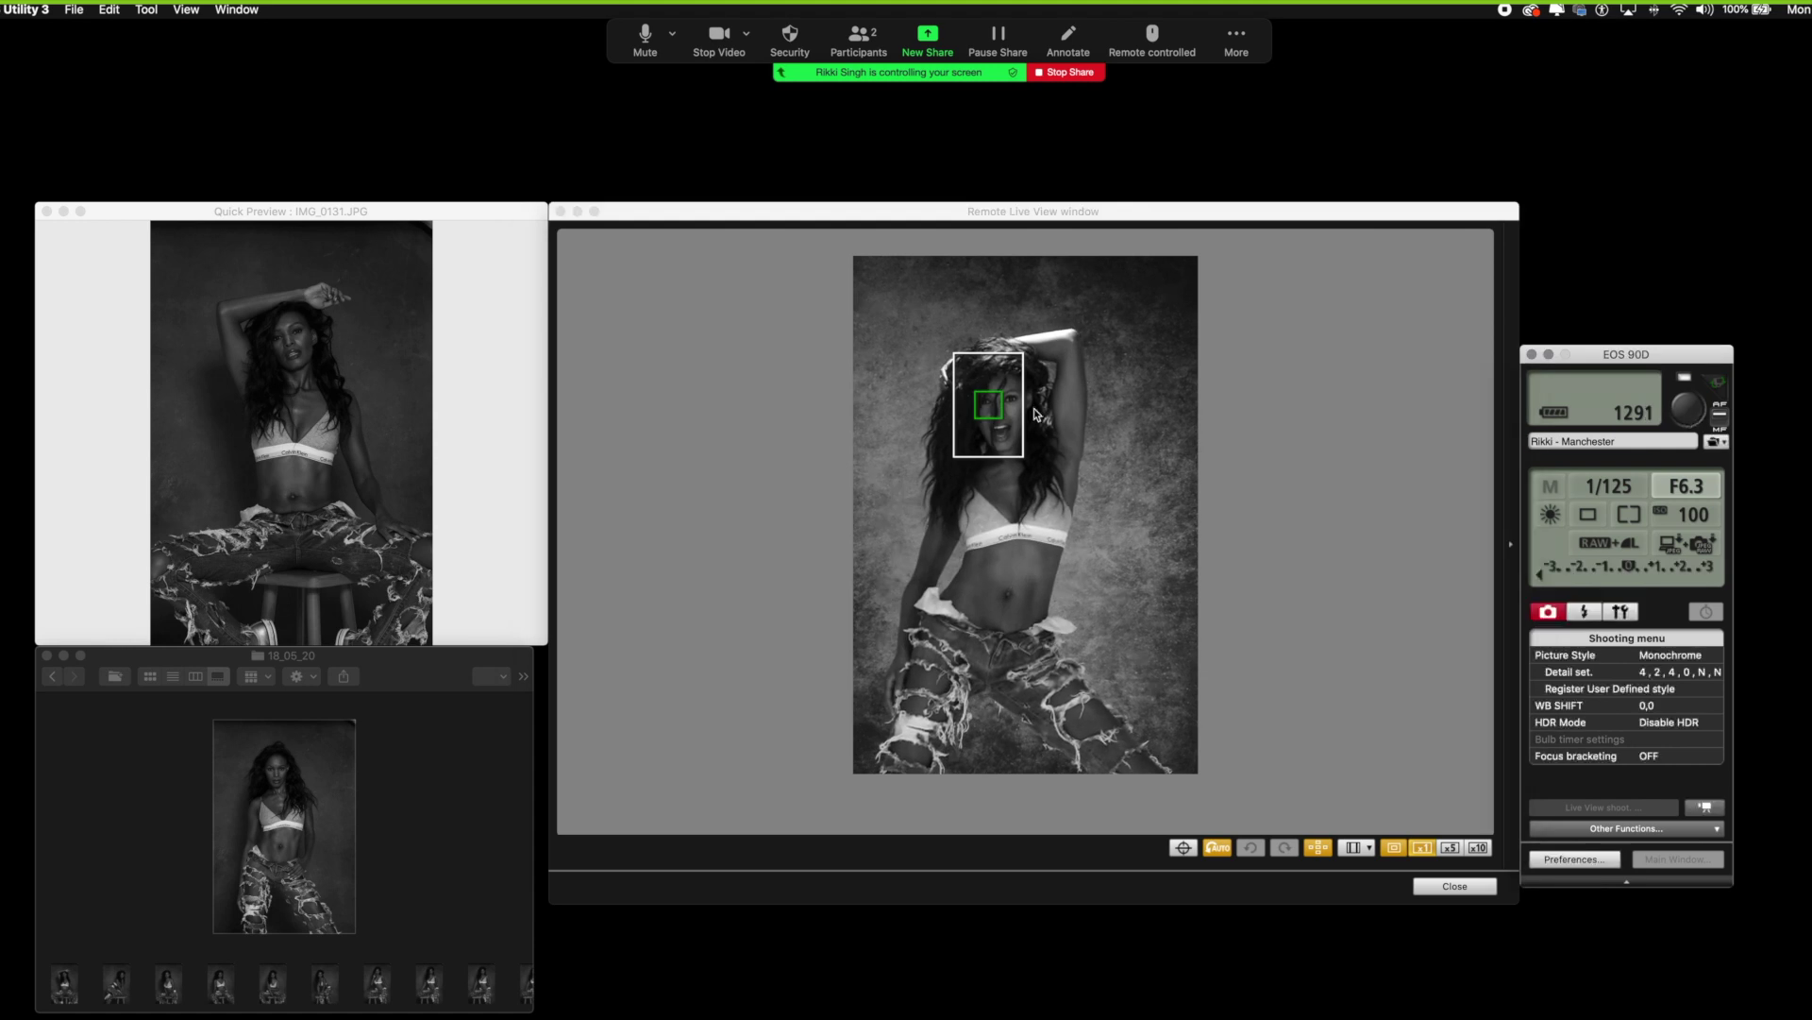
{"action": "left_click", "coordinate": [1036, 392]}
{"action": "left_click", "coordinate": [1687, 413]}
{"action": "left_click", "coordinate": [1035, 393]}
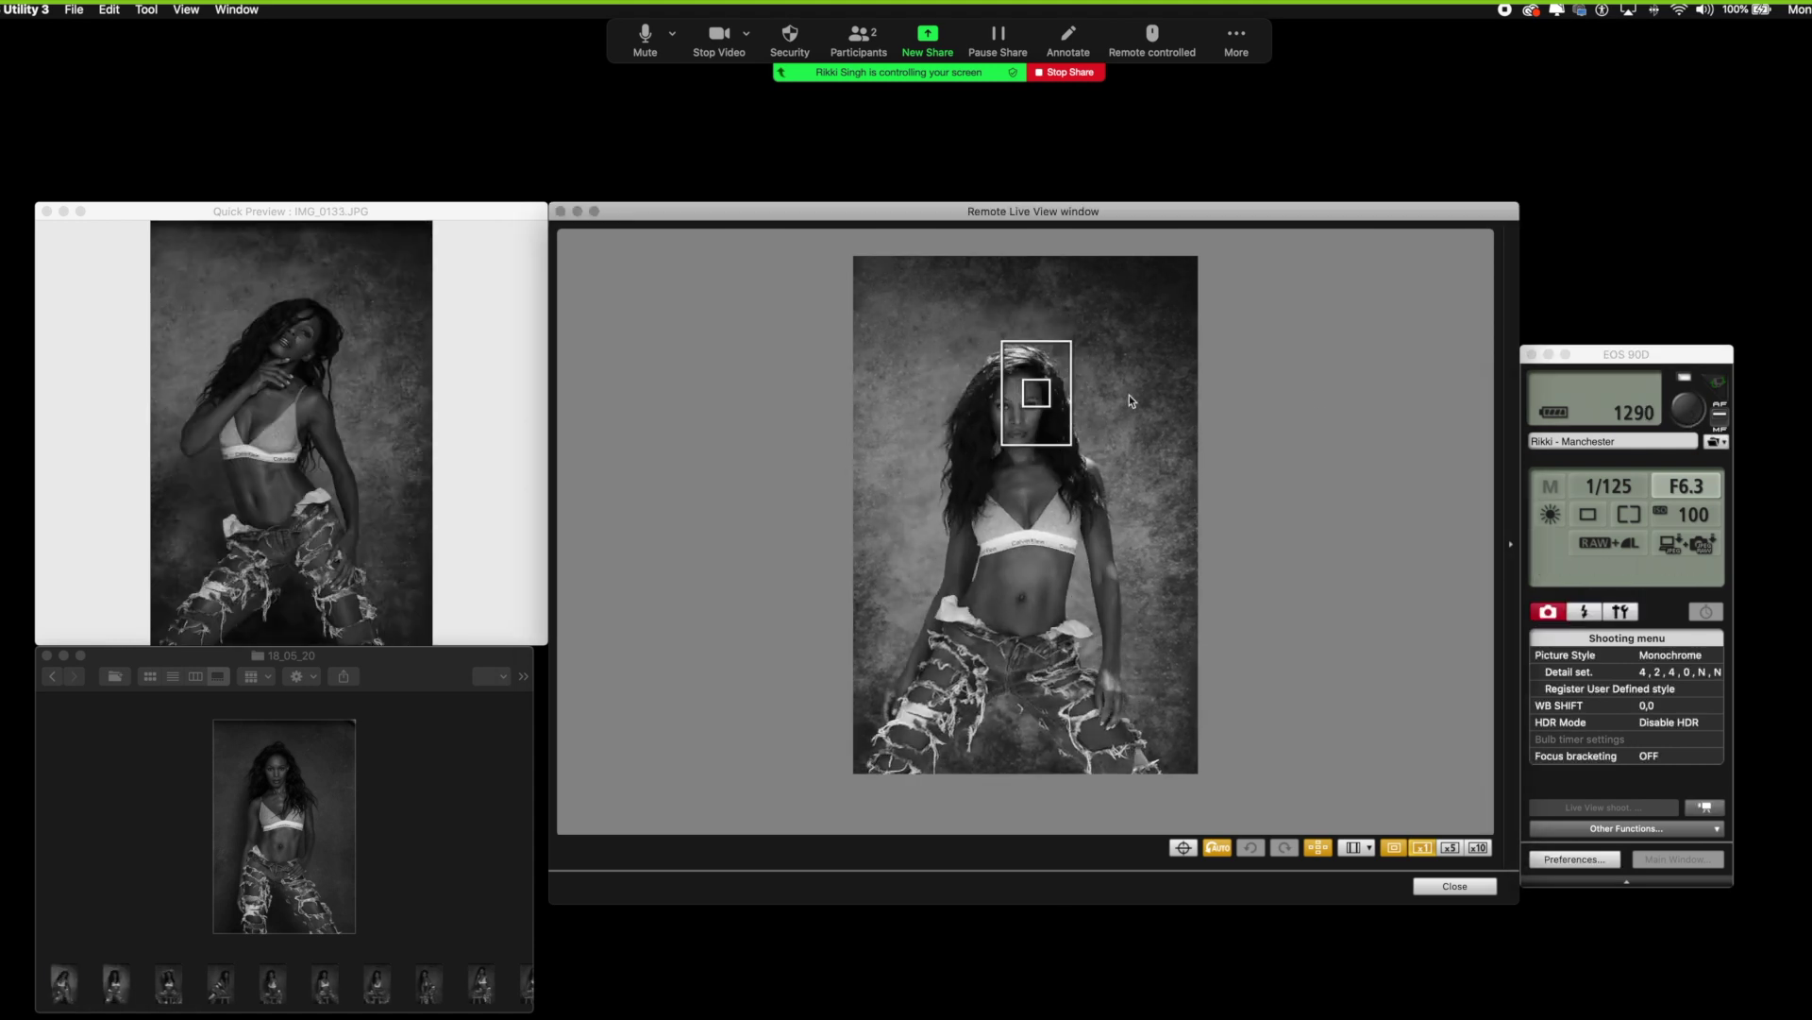
{"action": "left_click", "coordinate": [1690, 417]}
{"action": "left_click", "coordinate": [1691, 411]}
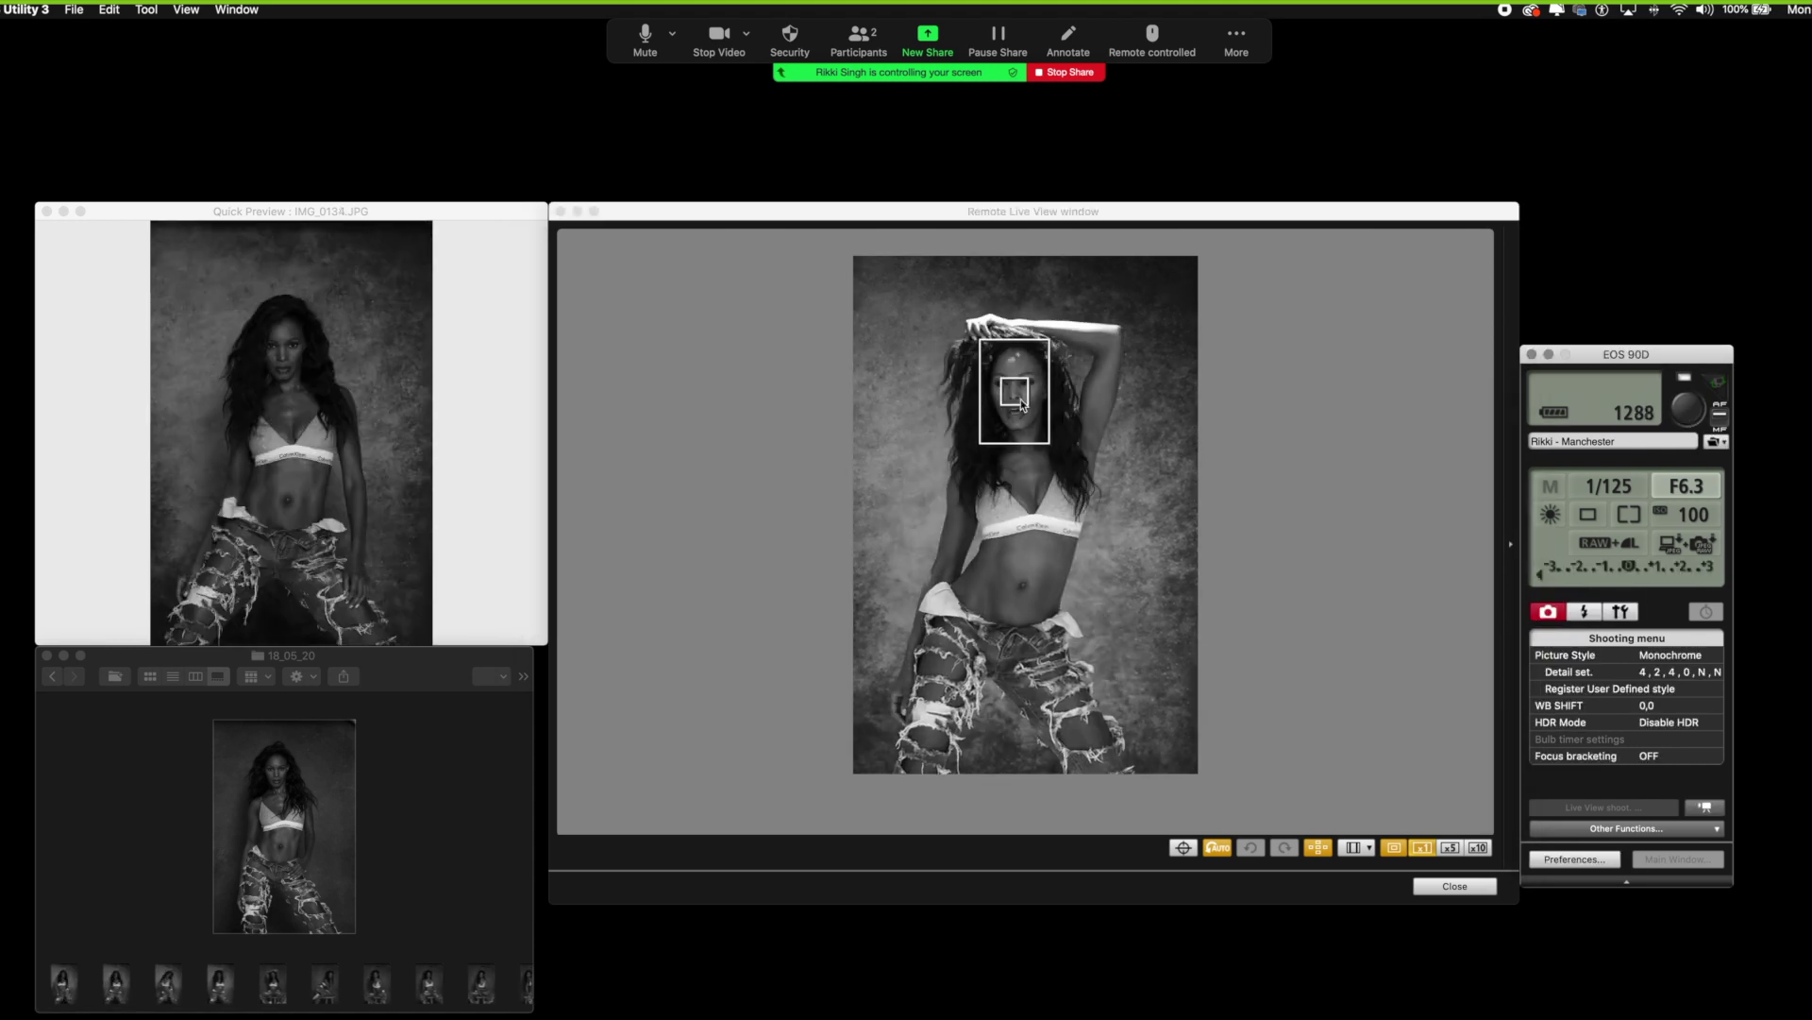
{"action": "left_click", "coordinate": [1690, 415]}
{"action": "left_click", "coordinate": [1690, 415]}
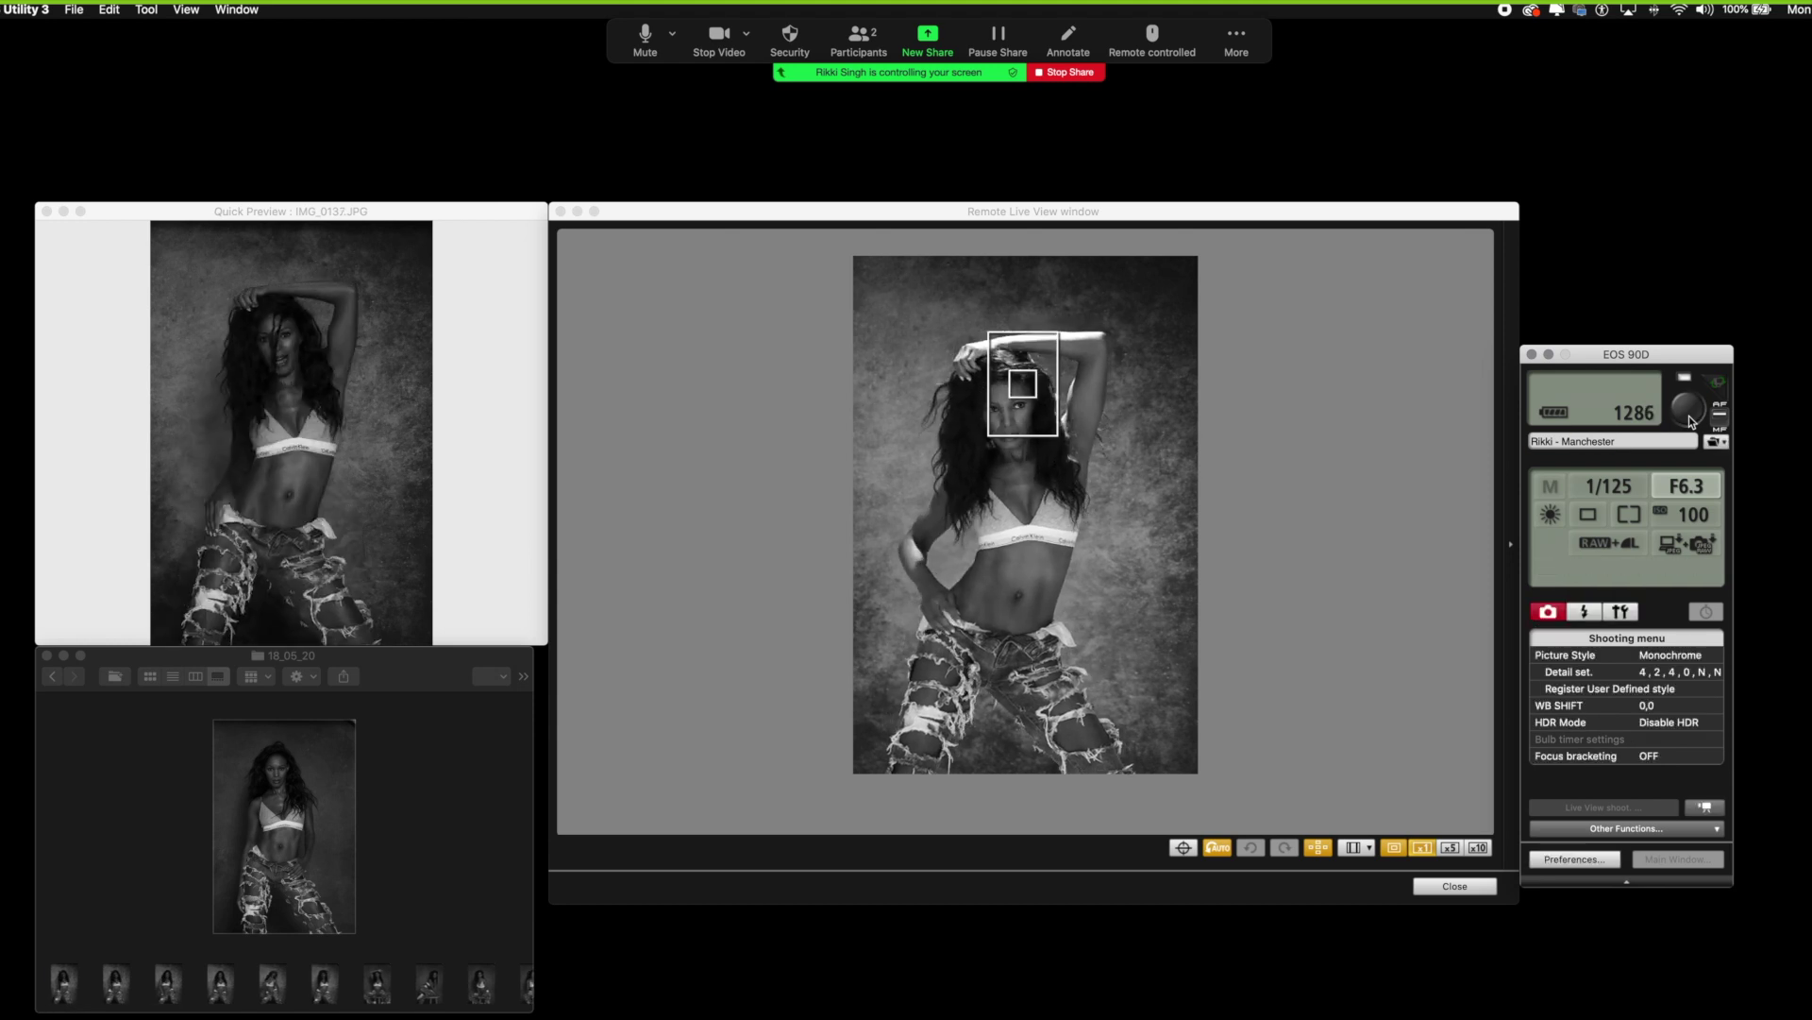
{"action": "left_click", "coordinate": [1689, 416]}
{"action": "left_click", "coordinate": [1690, 415]}
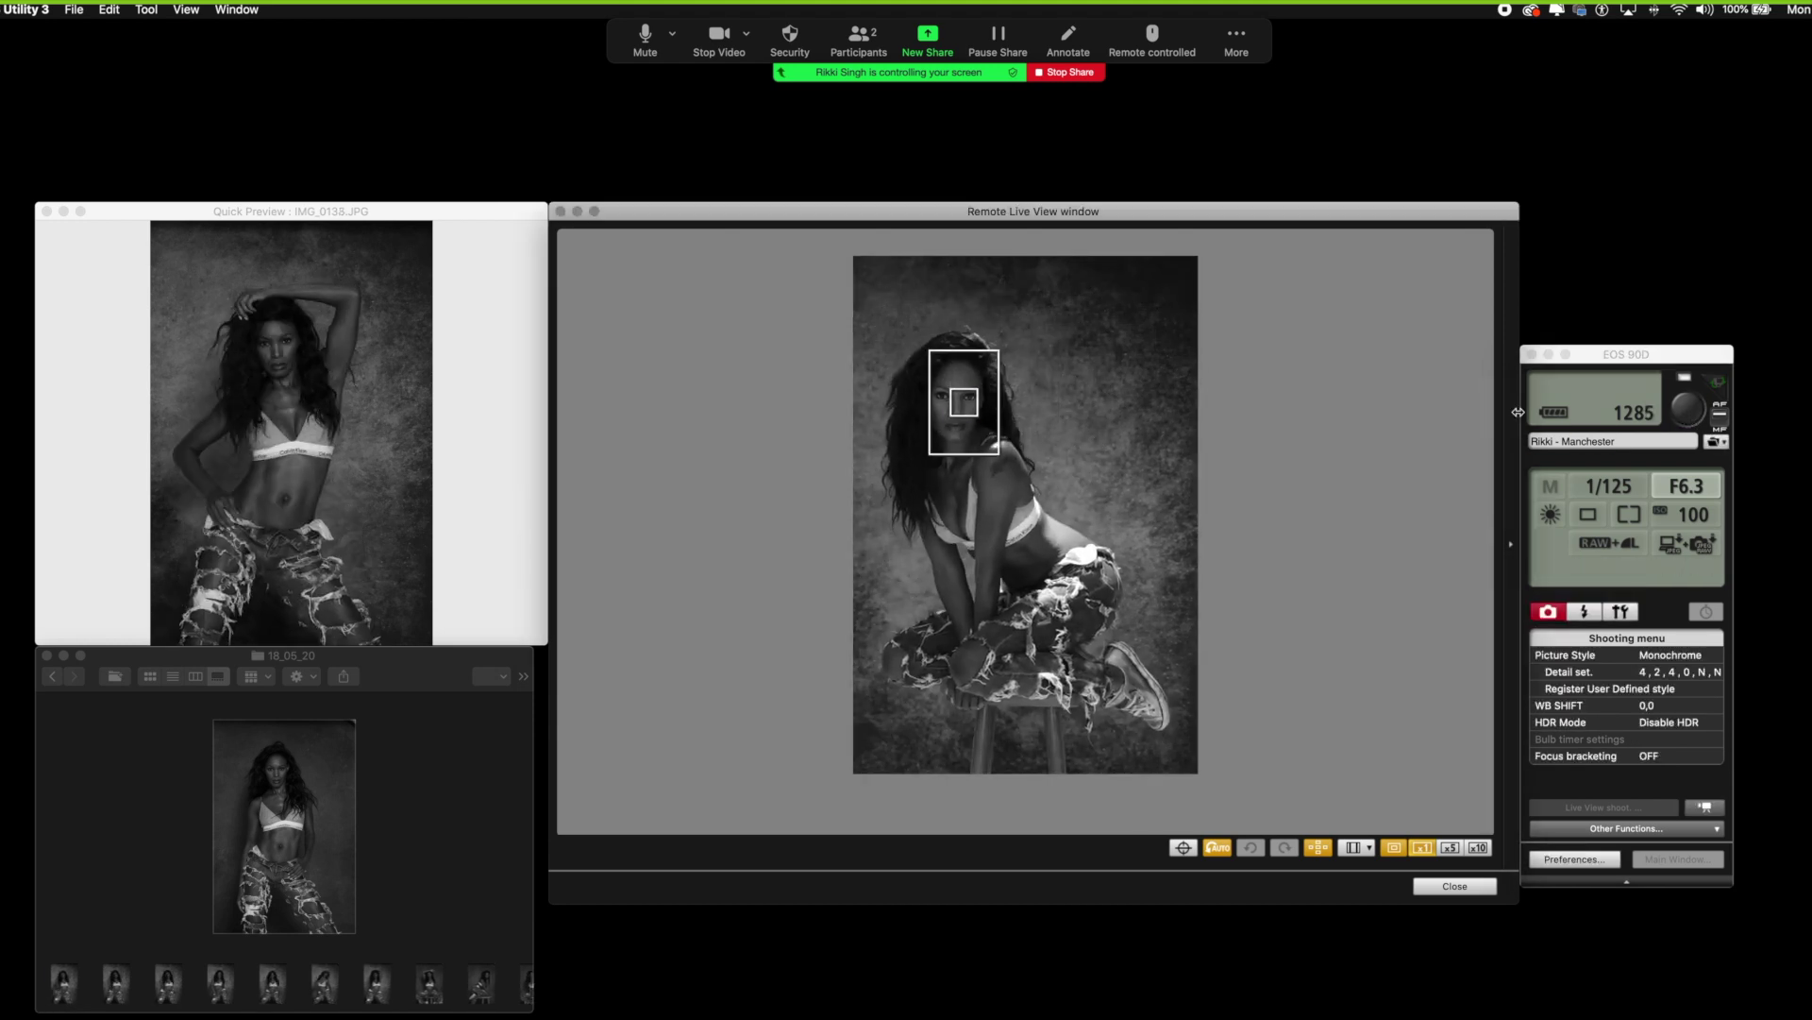
{"action": "left_click", "coordinate": [1690, 416]}
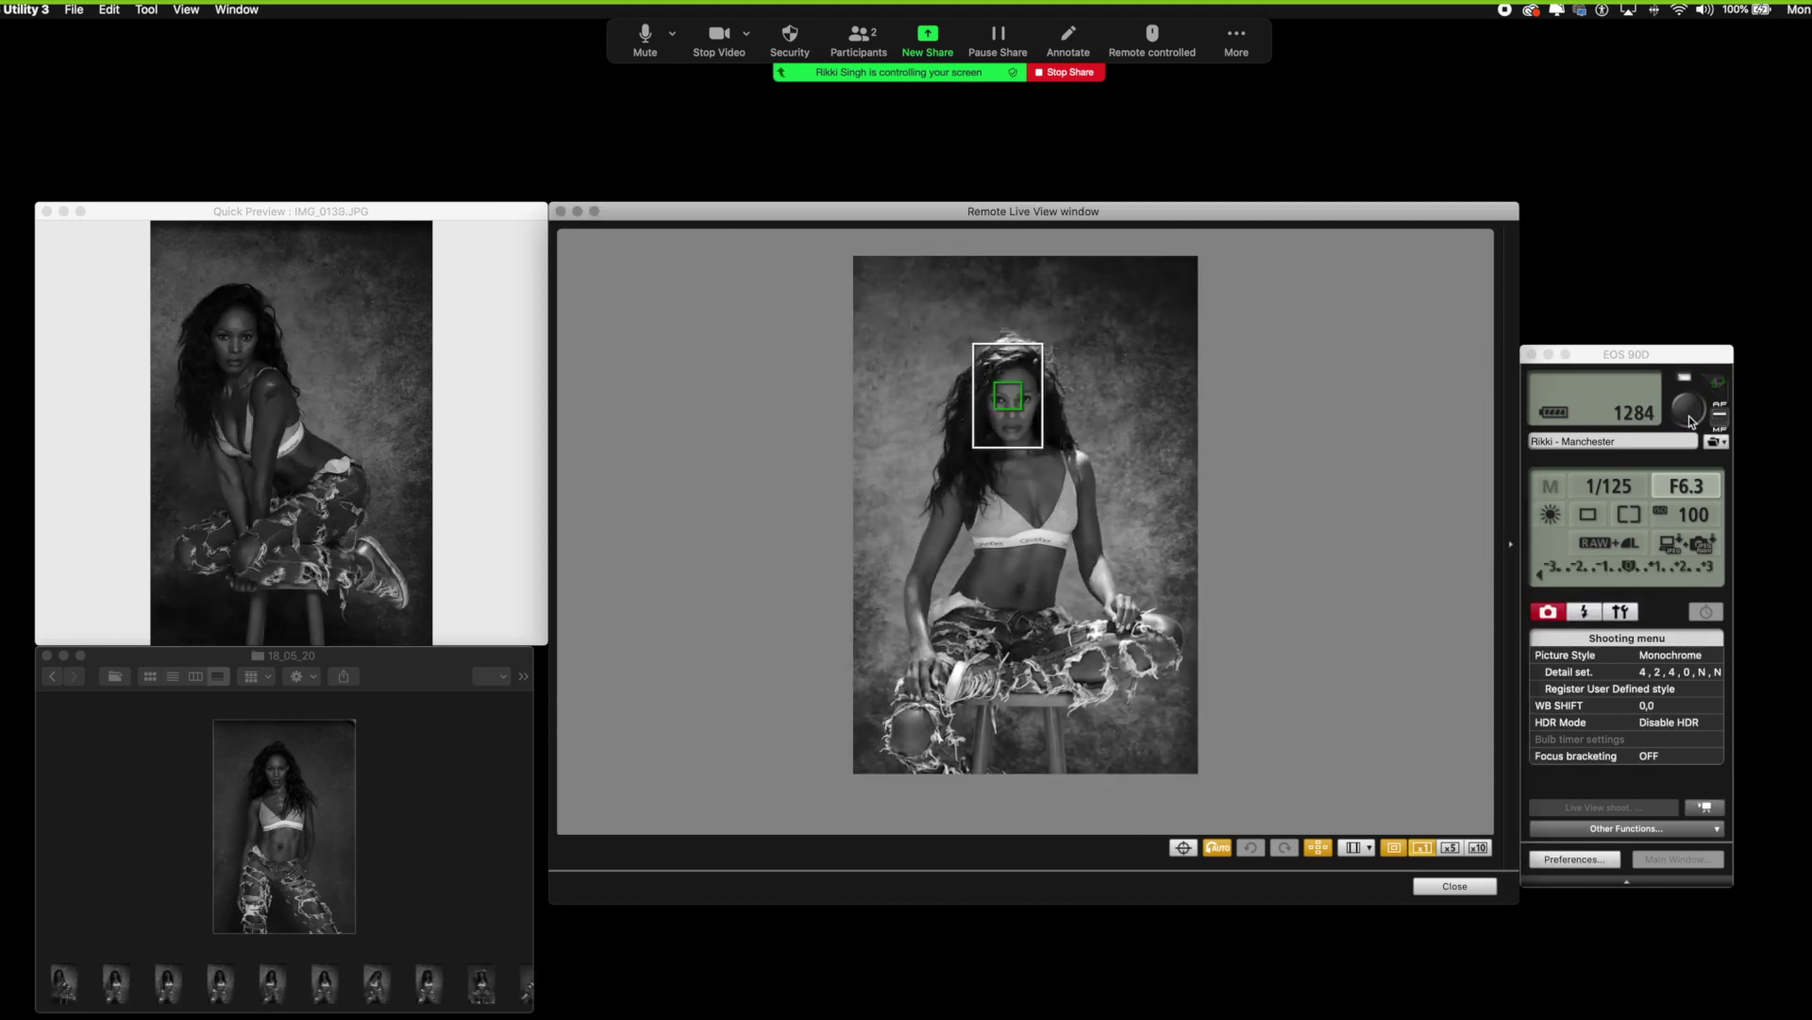
Shoot seated and arms-up poses through IMG_0148, re-placing the focus frame on her face each time
{"action": "left_click", "coordinate": [1690, 412]}
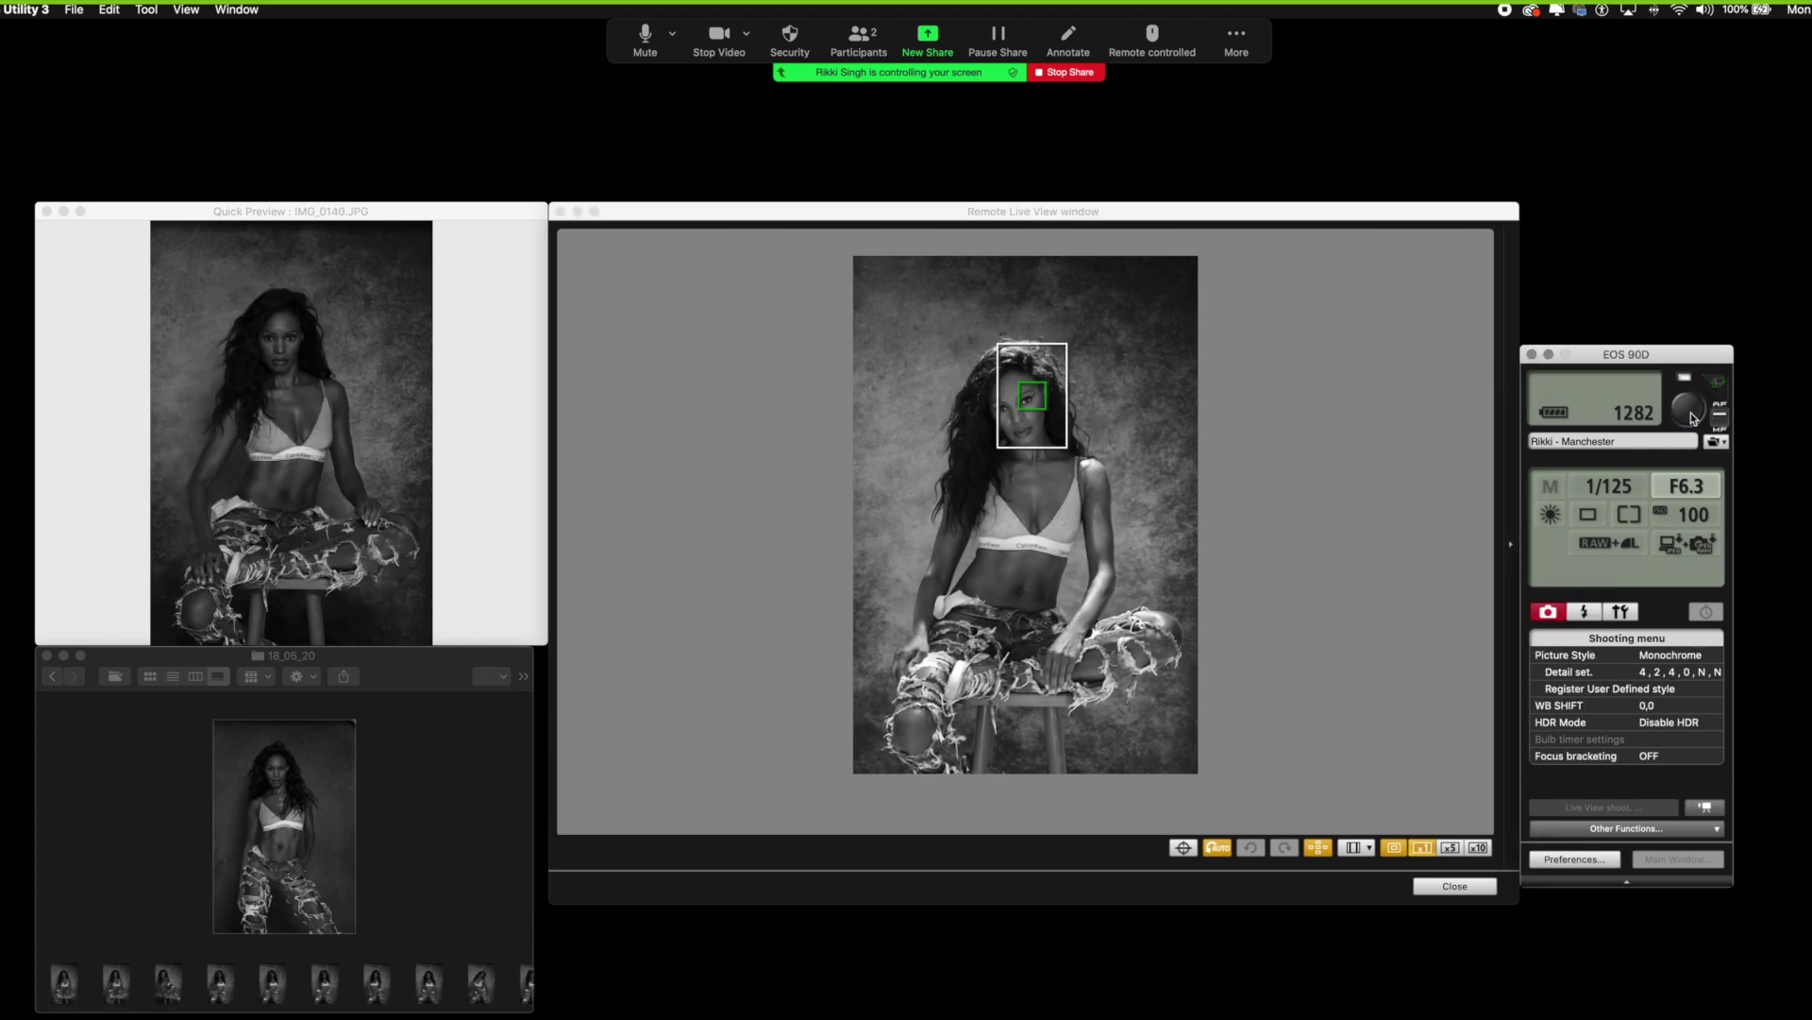
{"action": "double_click", "coordinate": [1059, 385]}
{"action": "left_click", "coordinate": [1690, 412]}
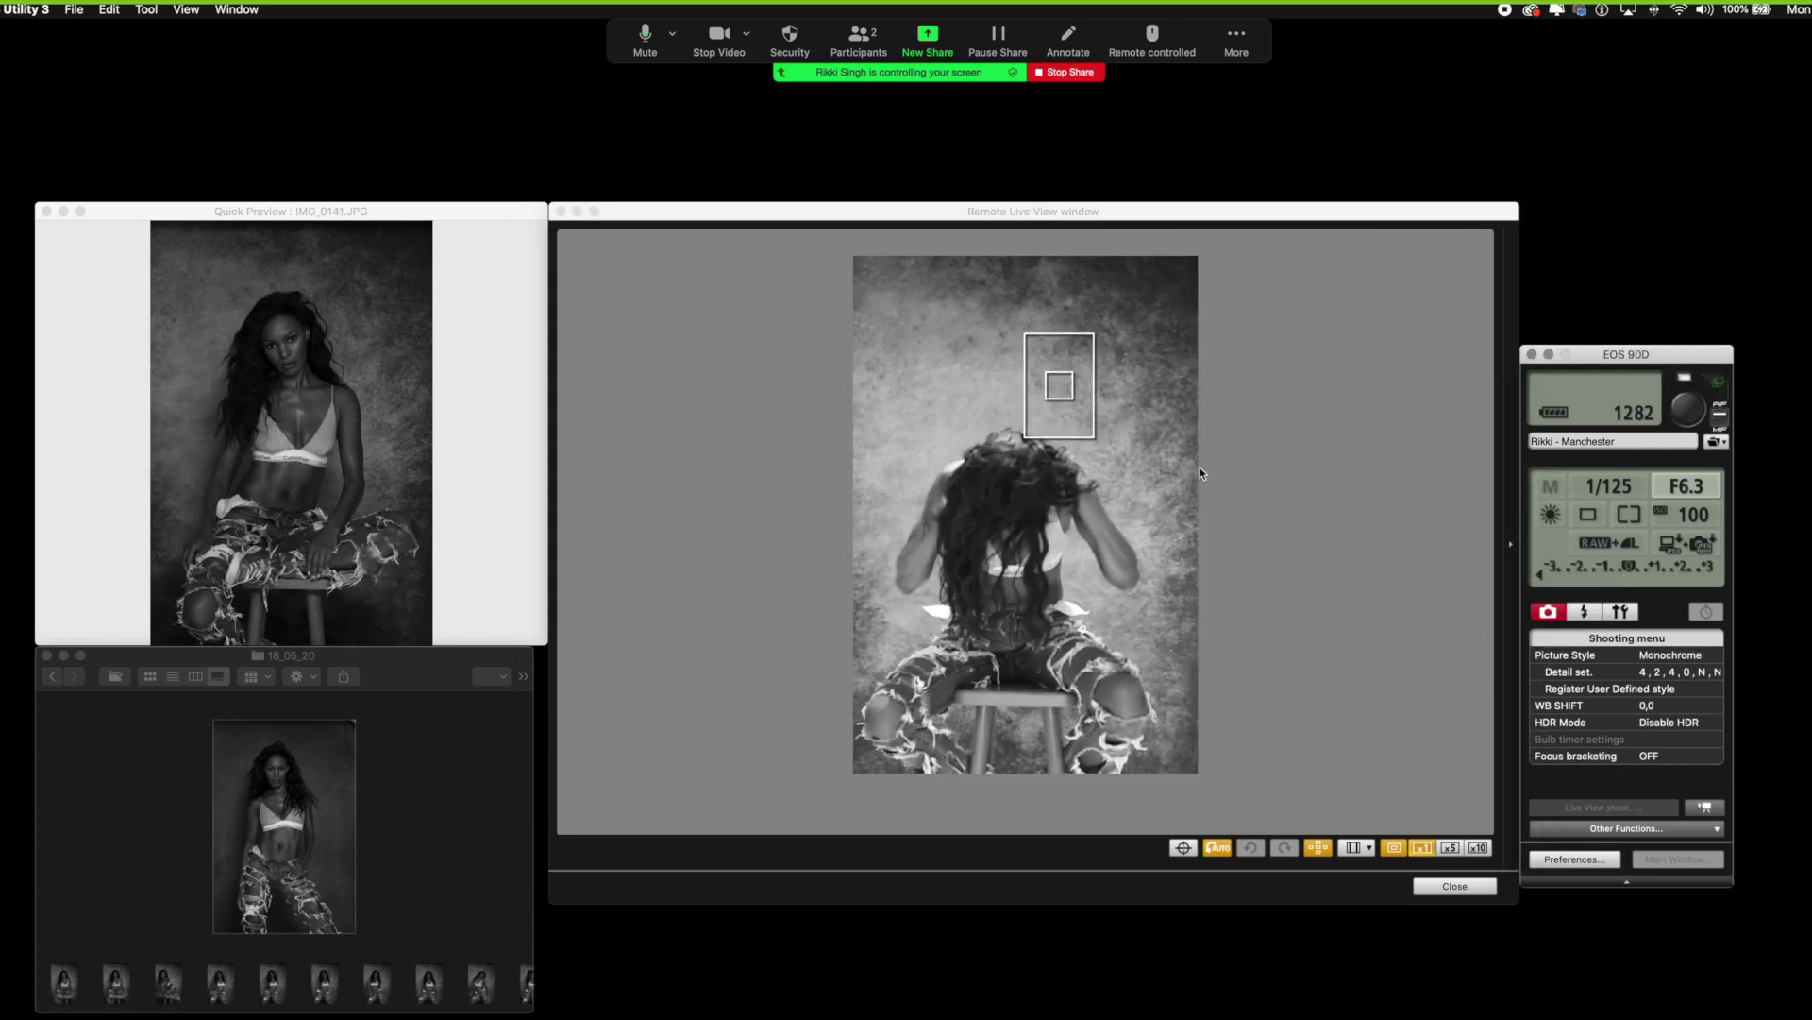
{"action": "double_click", "coordinate": [1025, 401]}
{"action": "left_click", "coordinate": [1690, 412]}
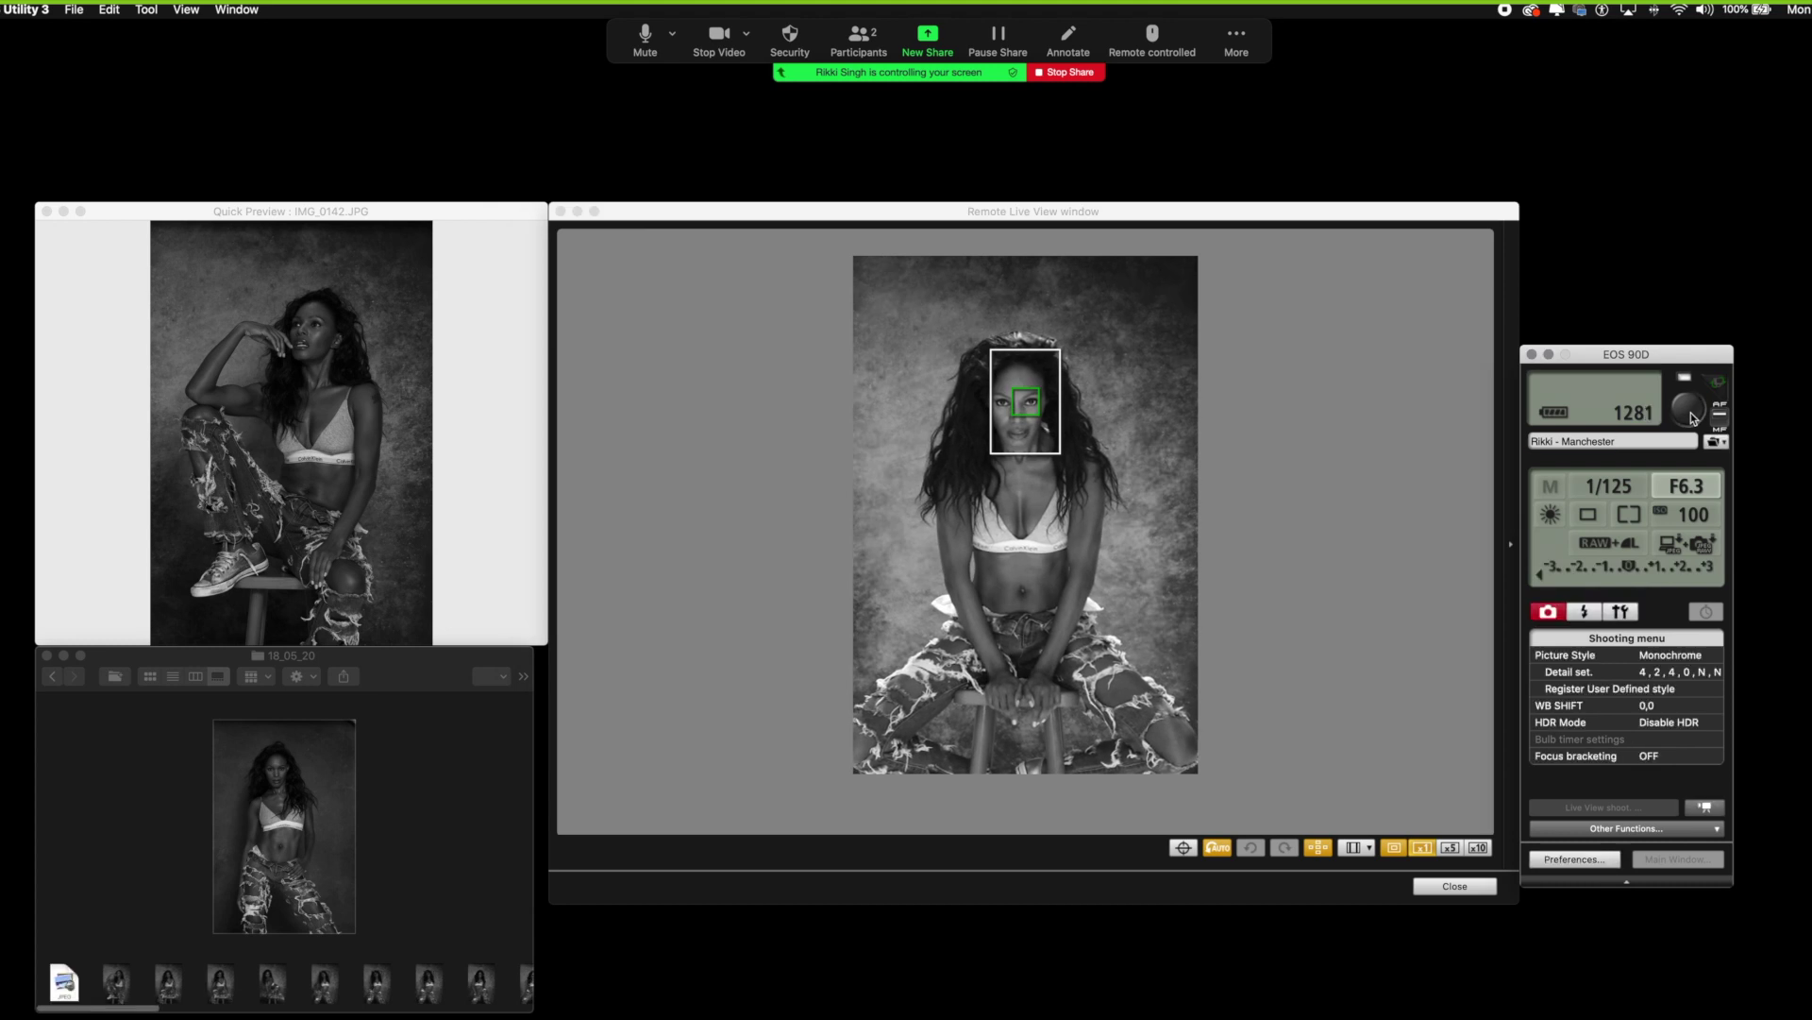
{"action": "left_click", "coordinate": [1066, 382]}
{"action": "key", "text": "space"}
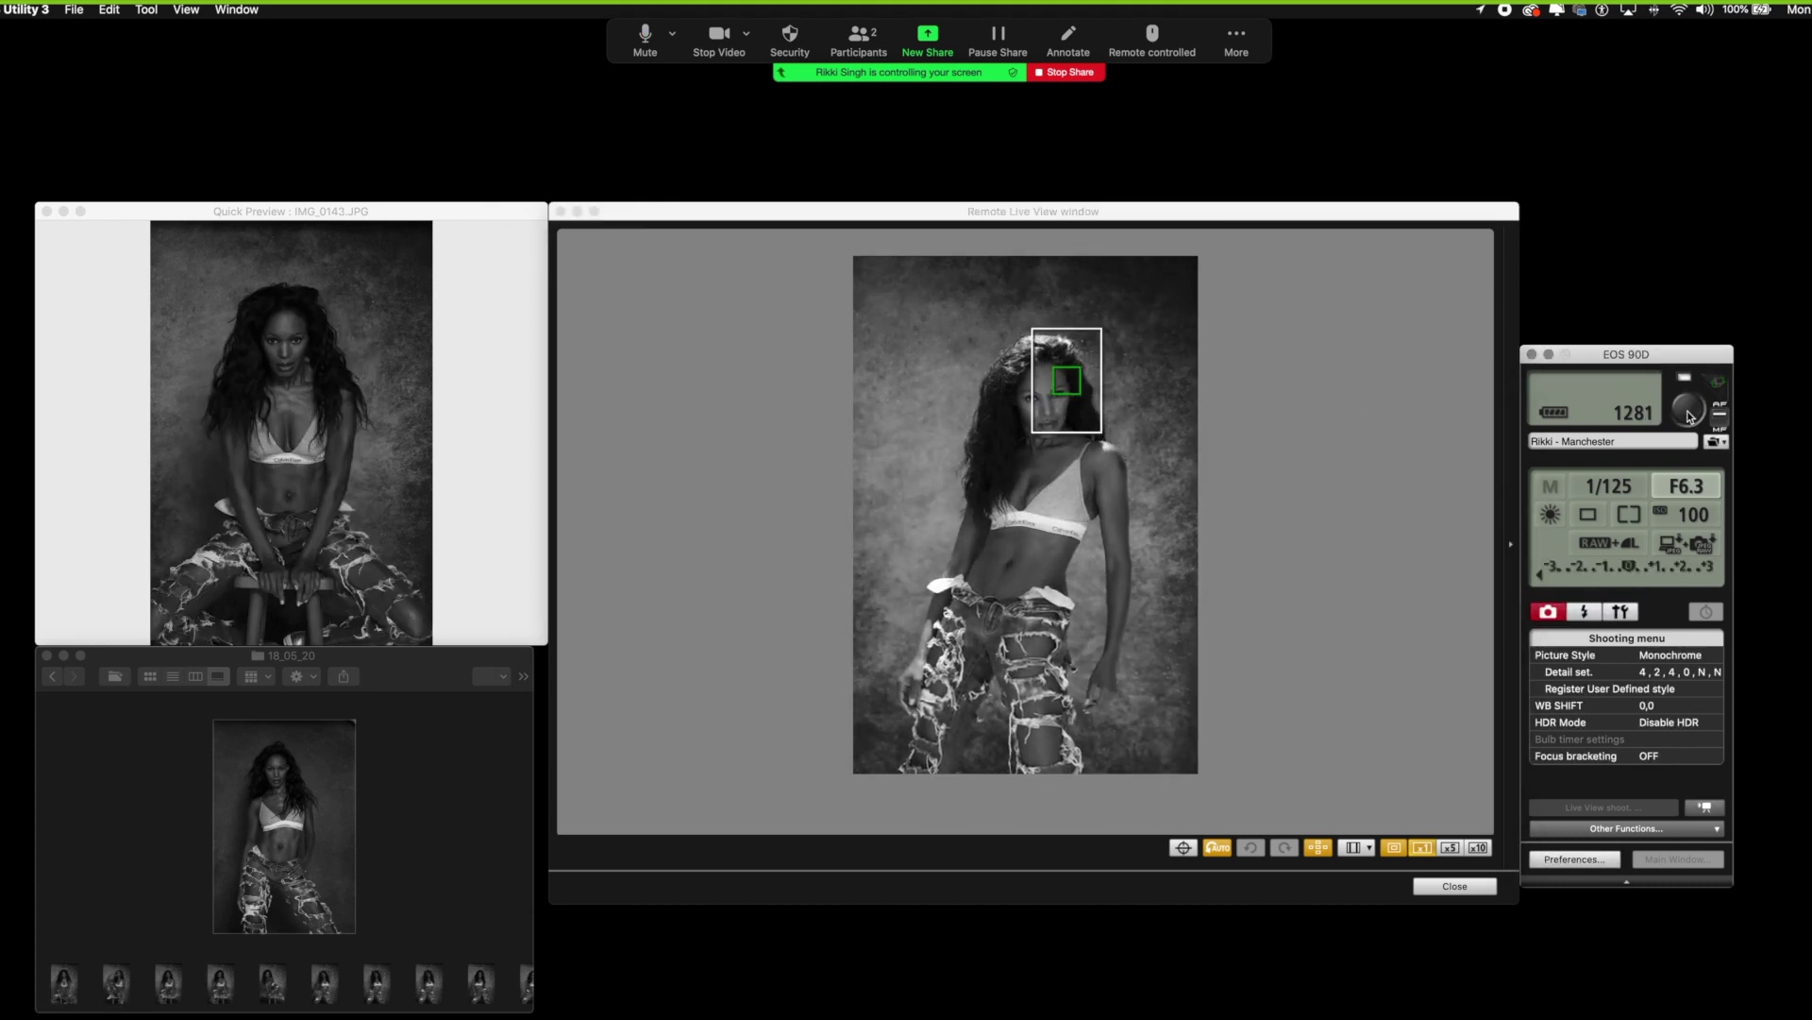
{"action": "left_click_drag", "start_coordinate": [1080, 391], "coordinate": [1044, 404]}
{"action": "left_click", "coordinate": [1690, 412]}
{"action": "key", "text": "space"}
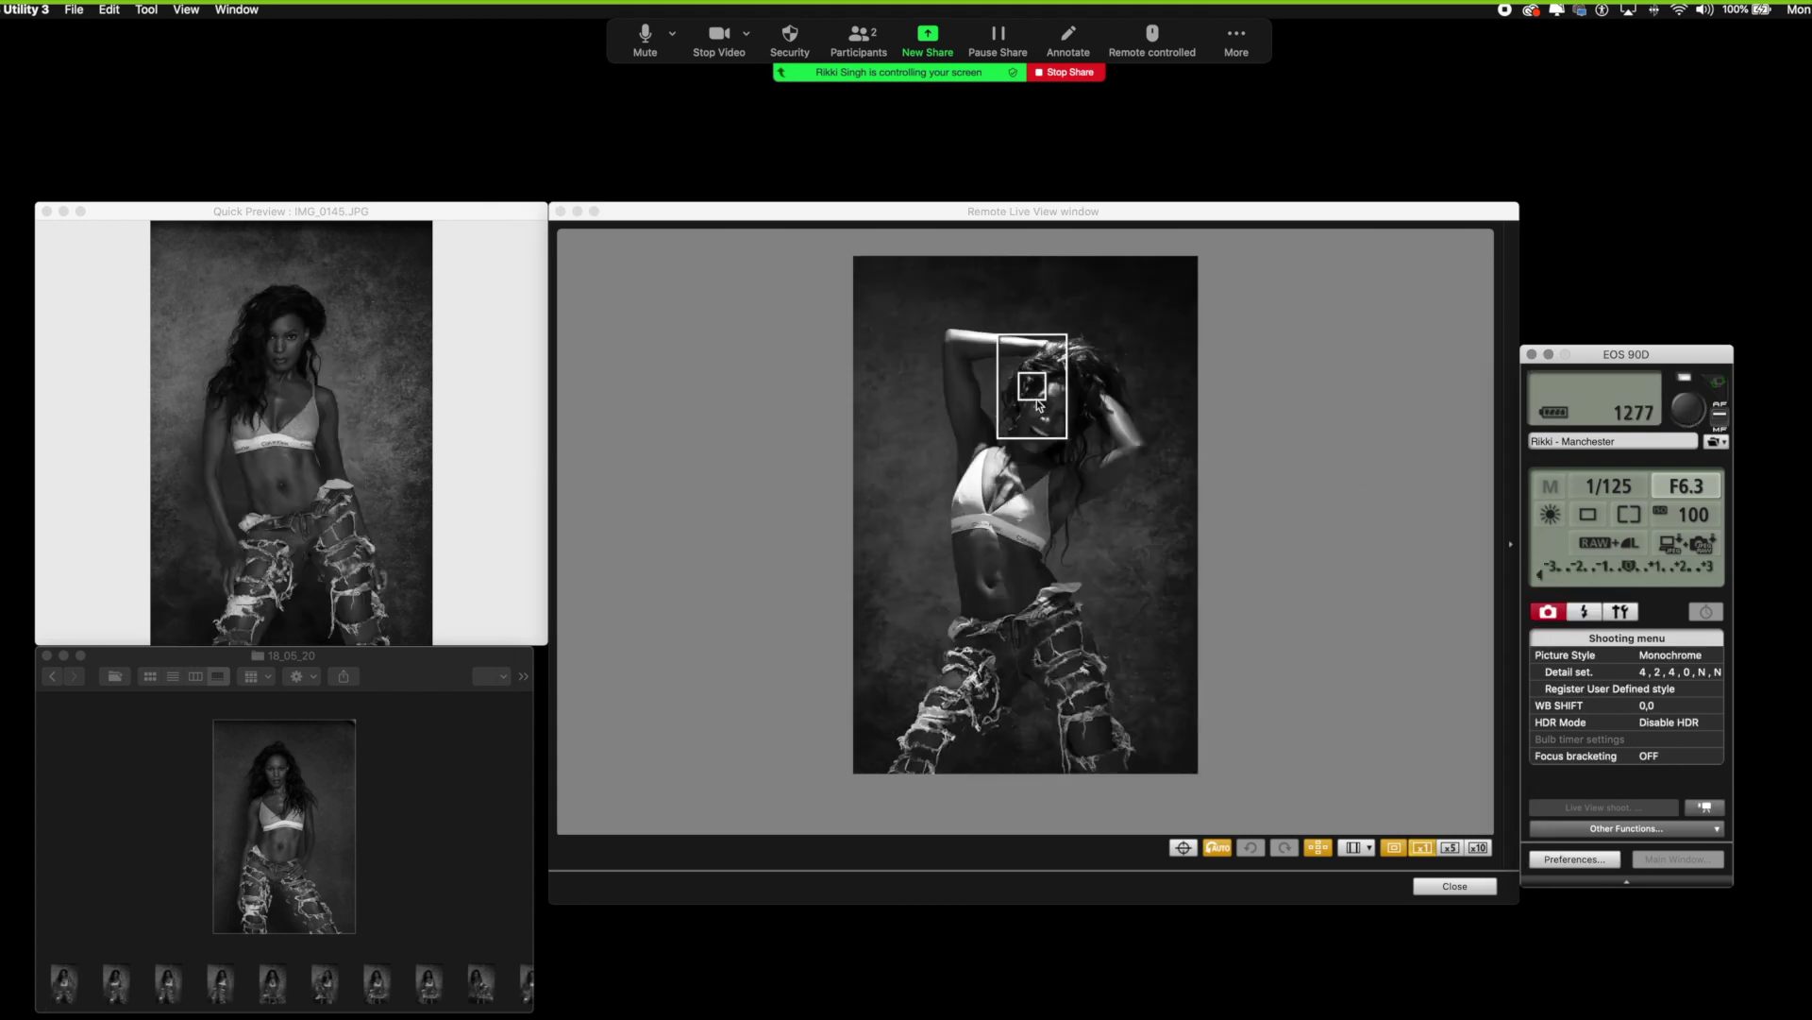
{"action": "left_click", "coordinate": [1690, 415]}
{"action": "left_click_drag", "start_coordinate": [1080, 450], "coordinate": [1069, 439]}
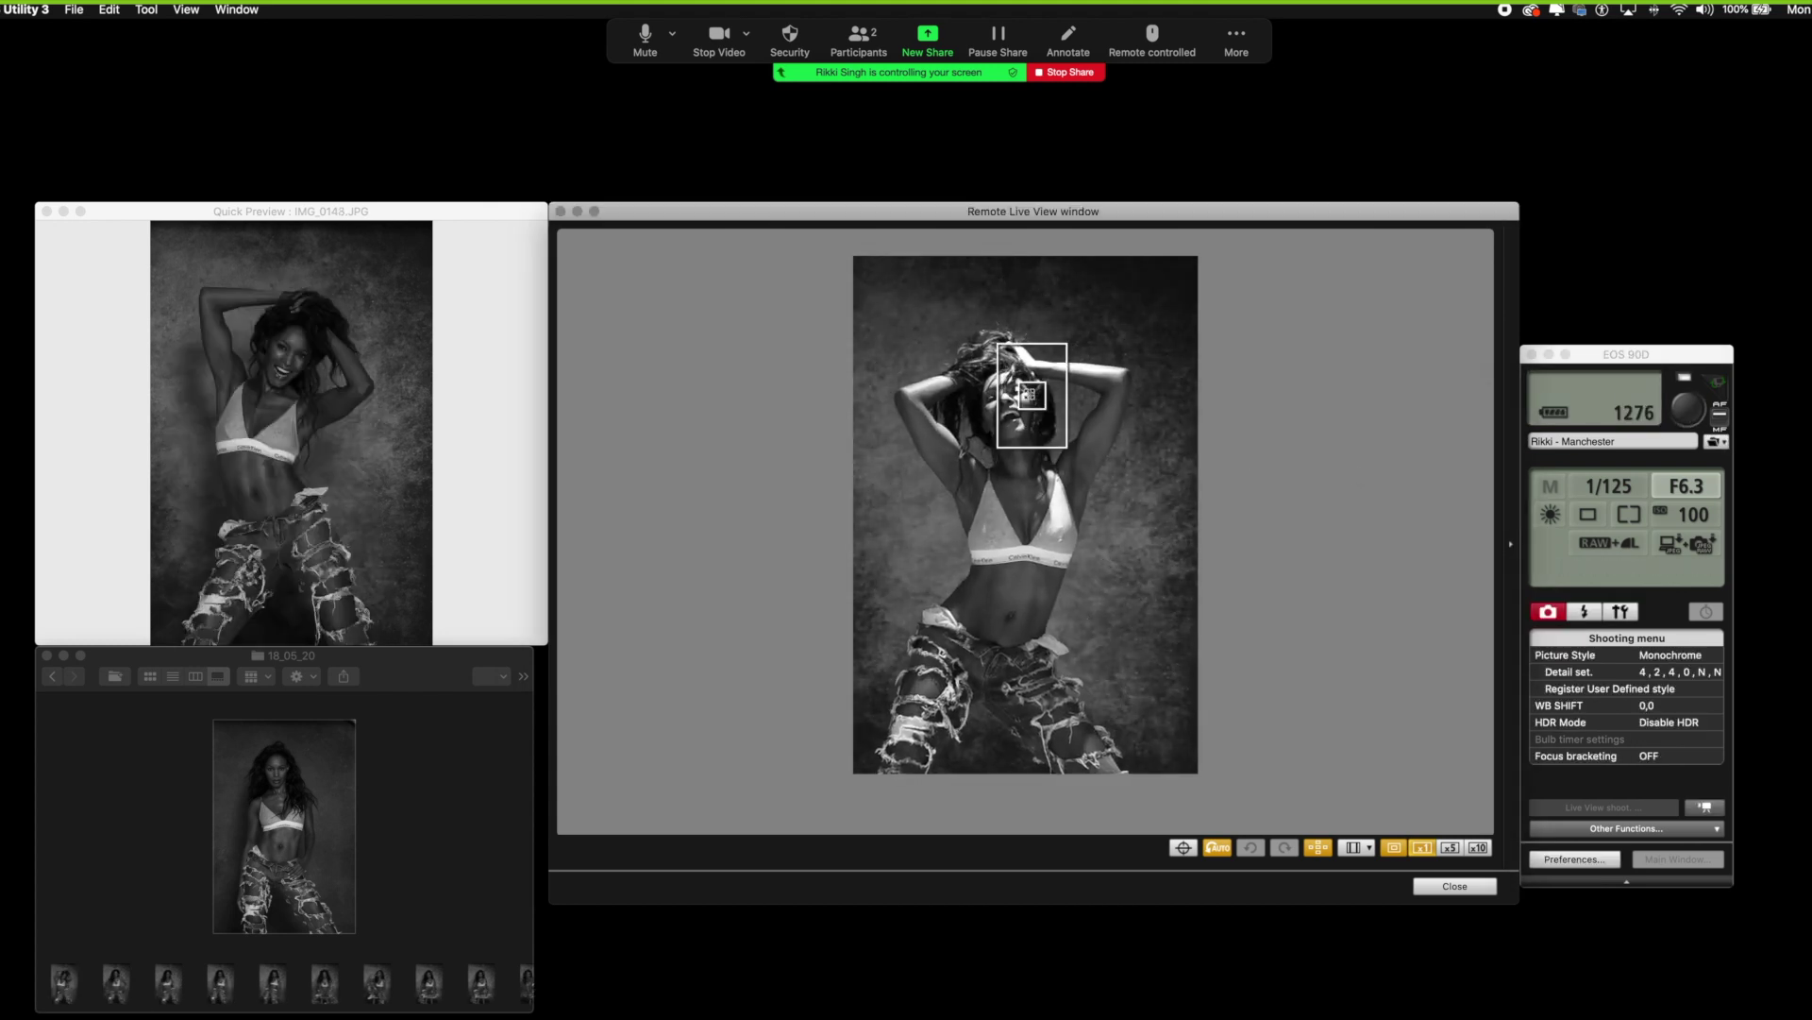
{"action": "left_click", "coordinate": [1690, 418]}
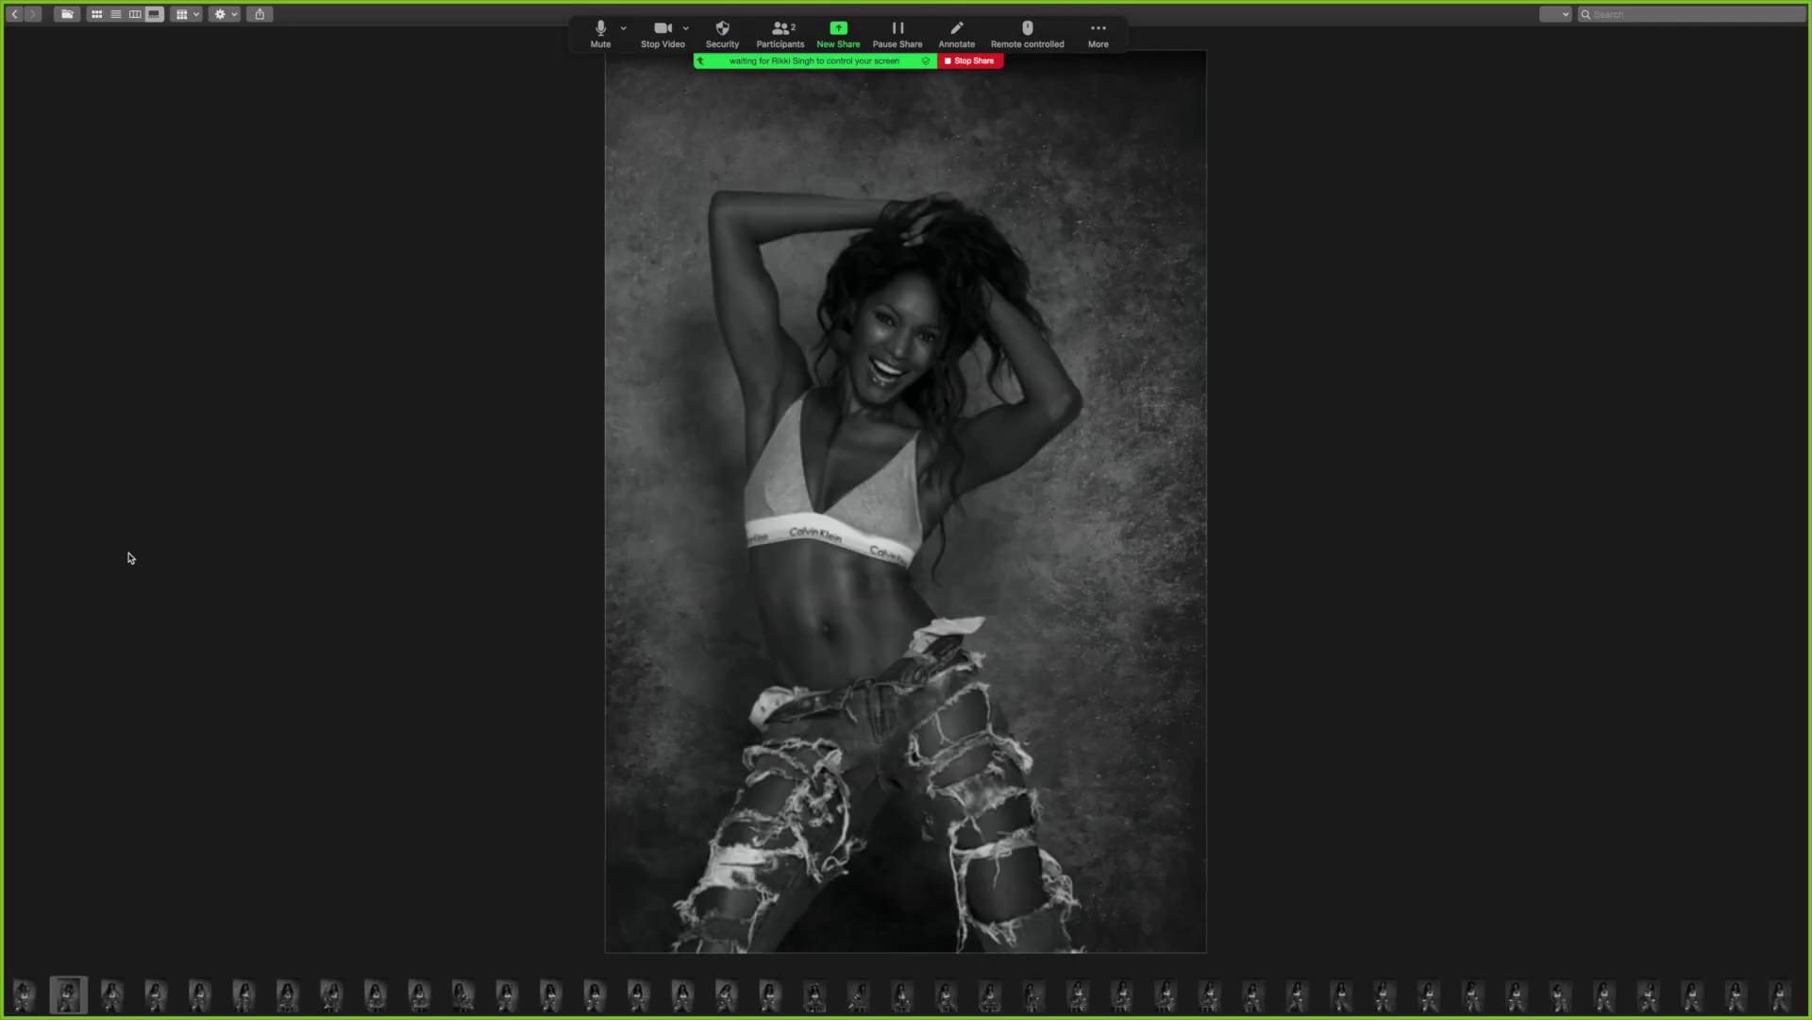
Browse forward through the stool shots, then back to the laughing arms-raised first frame
{"action": "key", "text": "Right"}
{"action": "key", "text": "Right"}
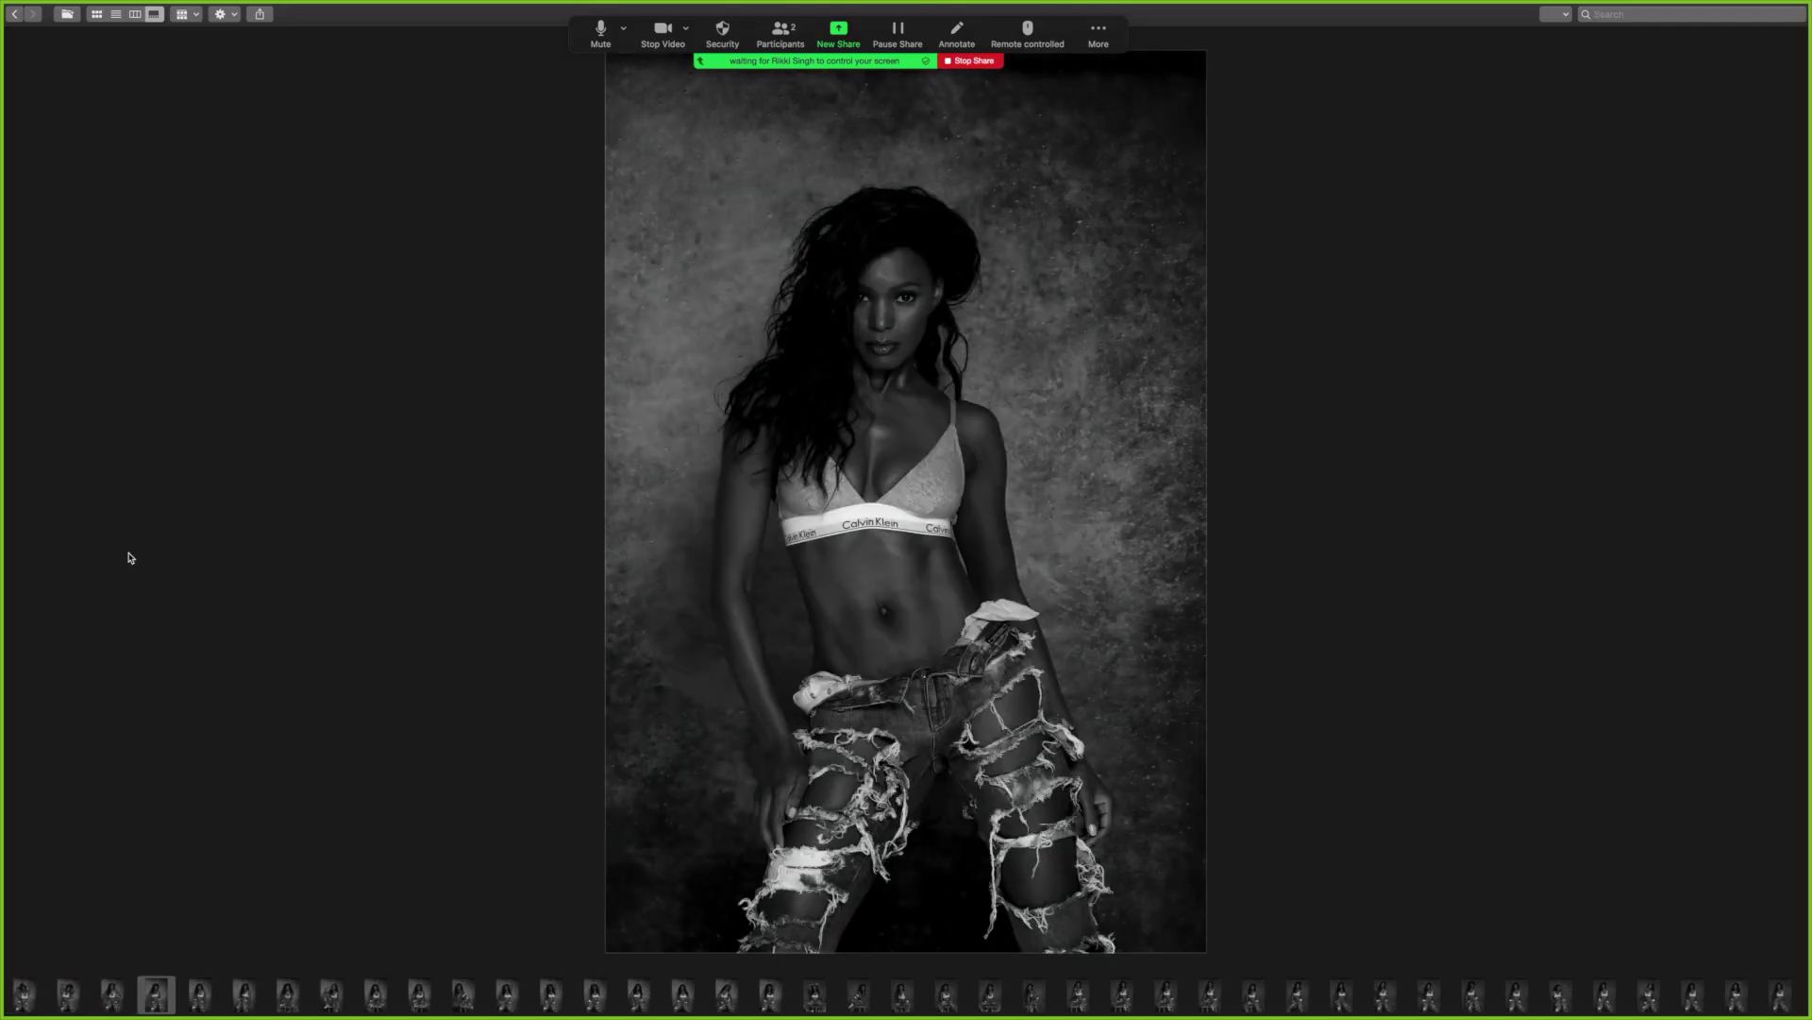
{"action": "key", "text": "Right"}
{"action": "key", "text": "Right"}
{"action": "key", "text": "Right"}
{"action": "key", "text": "Right"}
{"action": "key", "text": "Right"}
{"action": "key", "text": "Right"}
{"action": "key", "text": "Right"}
{"action": "key", "text": "Right"}
{"action": "key", "text": "Right"}
{"action": "key", "text": "Right"}
{"action": "key", "text": "Right"}
{"action": "key", "text": "Right"}
{"action": "key", "text": "Right"}
{"action": "key", "text": "Right"}
{"action": "key", "text": "Right"}
{"action": "key", "text": "Right"}
{"action": "key", "text": "Right"}
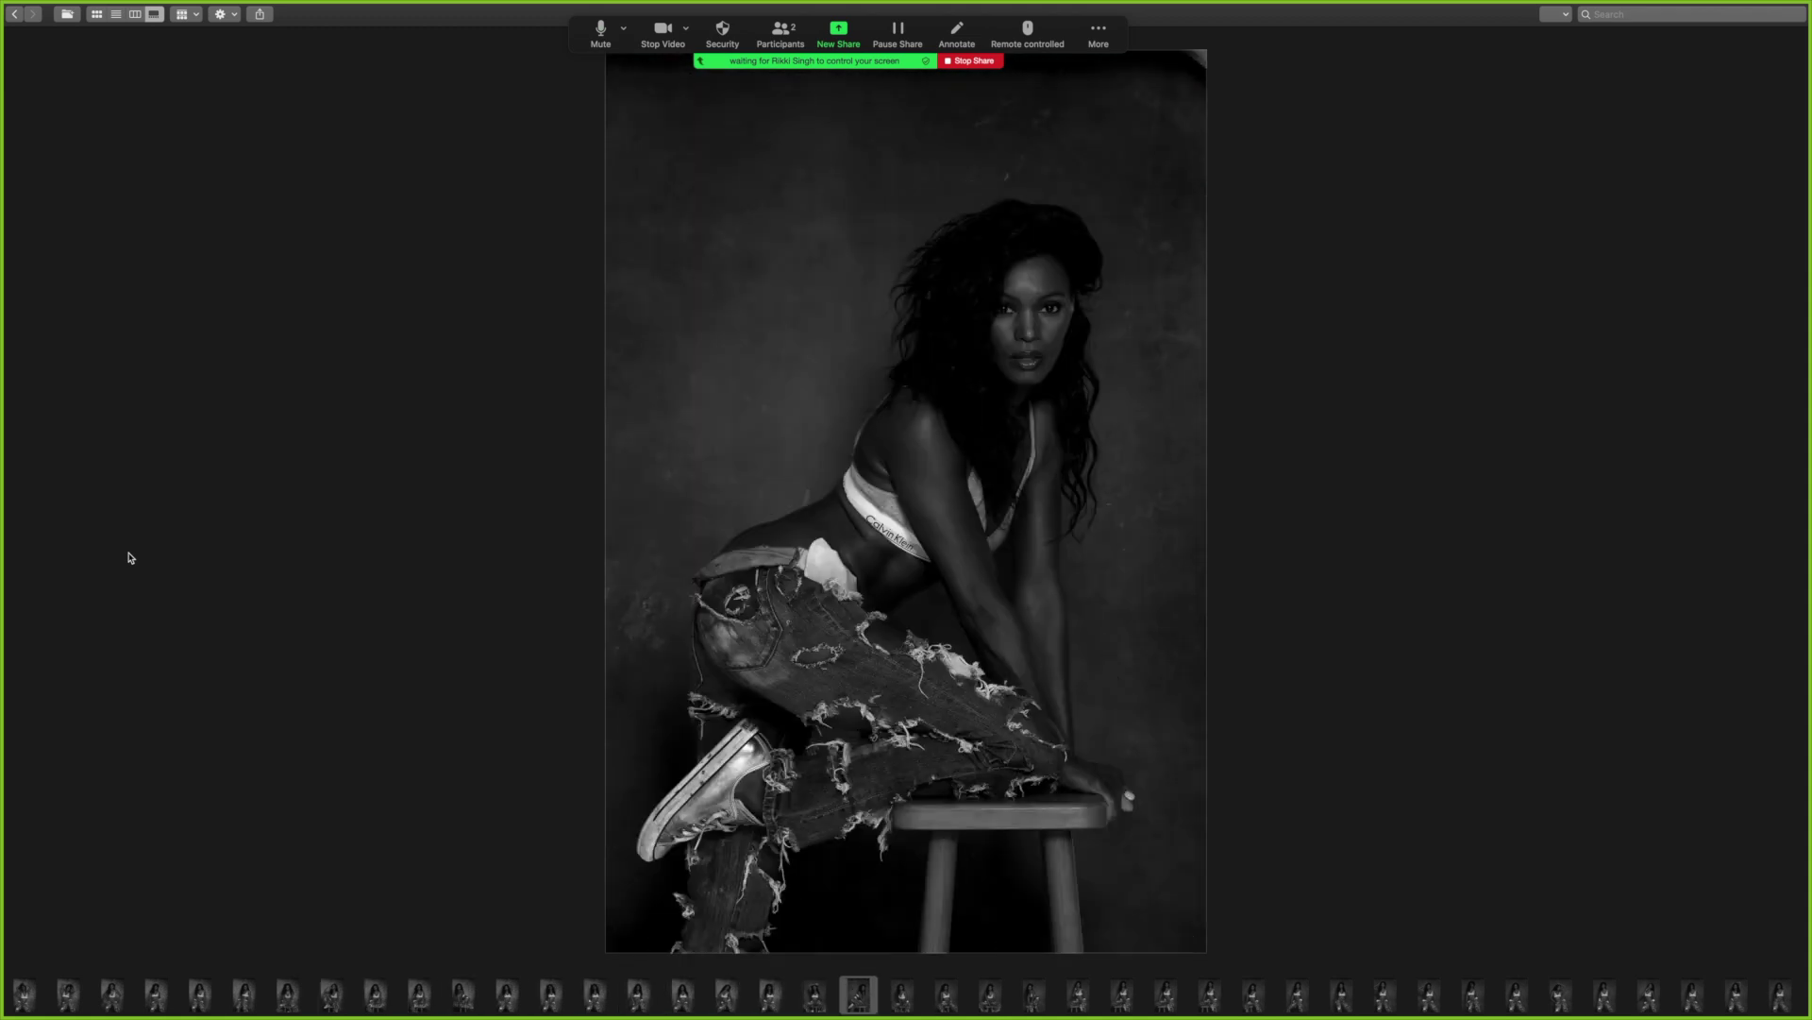
{"action": "key", "text": "Left"}
{"action": "key", "text": "Left"}
{"action": "key", "text": "Left"}
{"action": "key", "text": "Left"}
{"action": "key", "text": "Left"}
{"action": "key", "text": "Left"}
{"action": "key", "text": "Left"}
{"action": "key", "text": "Left"}
{"action": "key", "text": "Left"}
{"action": "key", "text": "Left"}
{"action": "key", "text": "Left"}
{"action": "key", "text": "Left"}
{"action": "key", "text": "Left"}
{"action": "key", "text": "Left"}
{"action": "key", "text": "Left"}
{"action": "key", "text": "Left"}
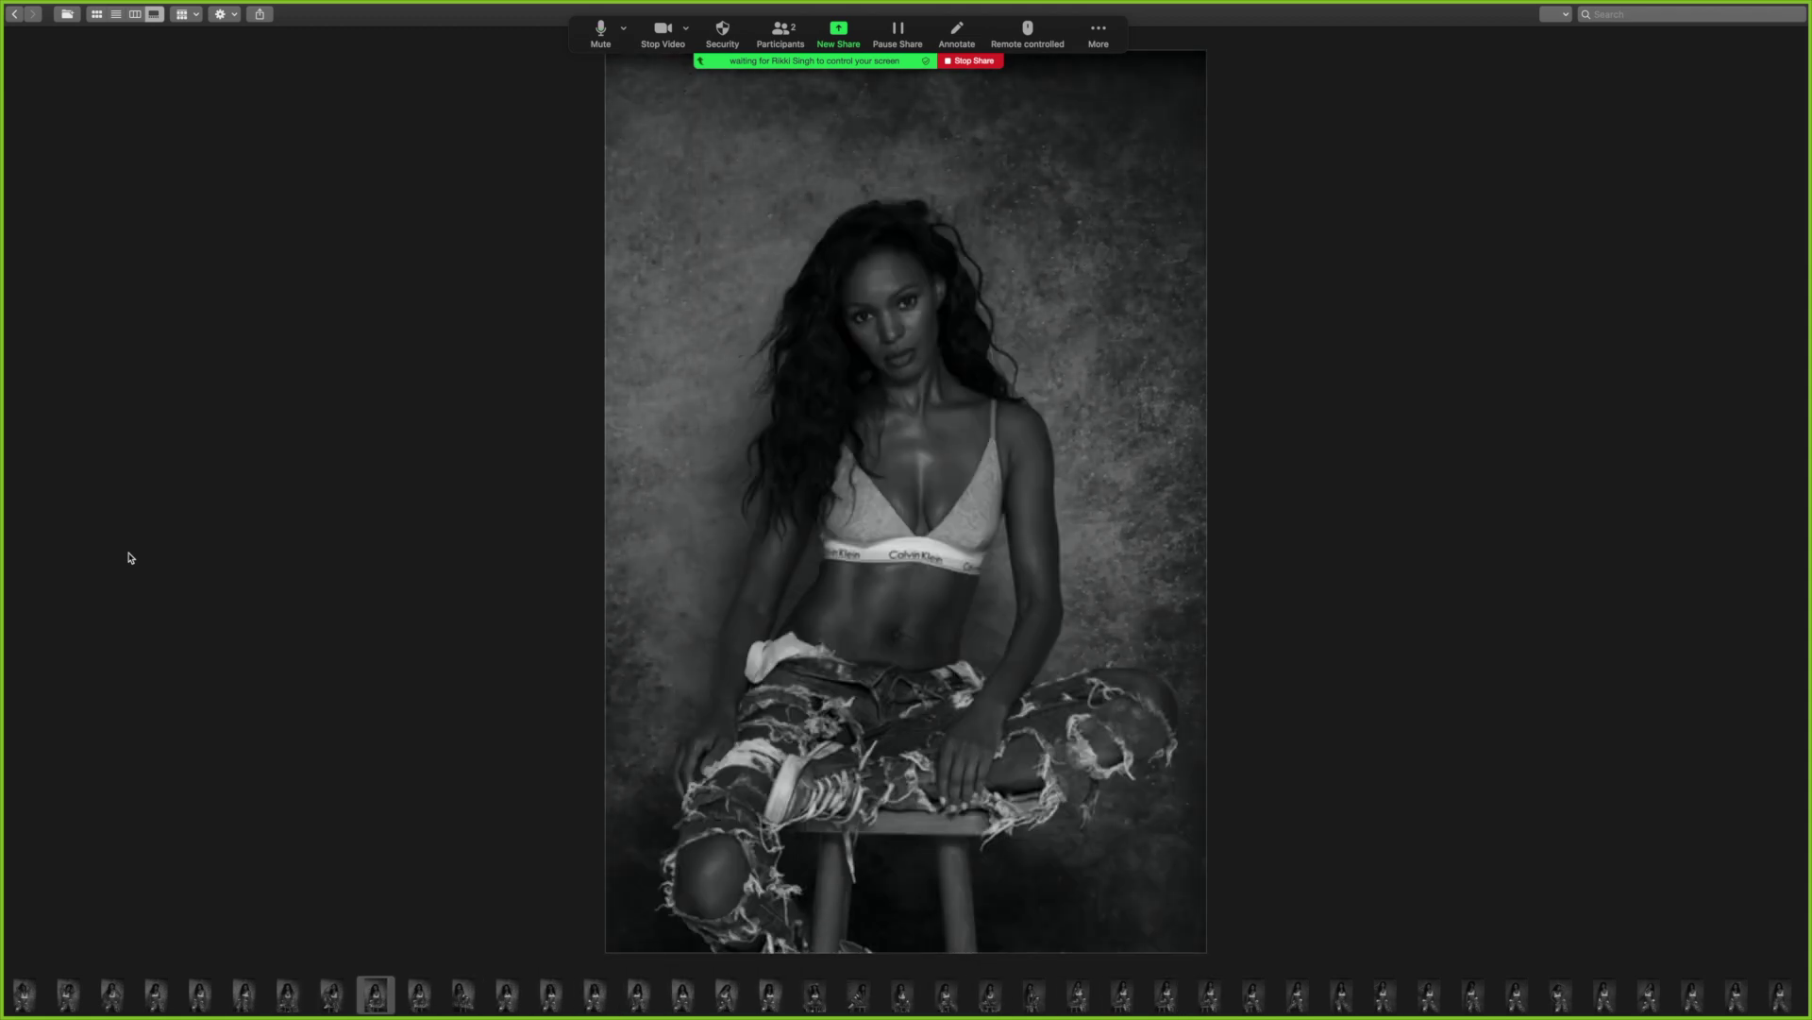
{"action": "key", "text": "Left"}
{"action": "key", "text": "Left"}
{"action": "key", "text": "Left"}
{"action": "key", "text": "Left"}
{"action": "key", "text": "Left"}
{"action": "key", "text": "Left"}
{"action": "key", "text": "Left"}
{"action": "key", "text": "Left"}
{"action": "key", "text": "Left"}
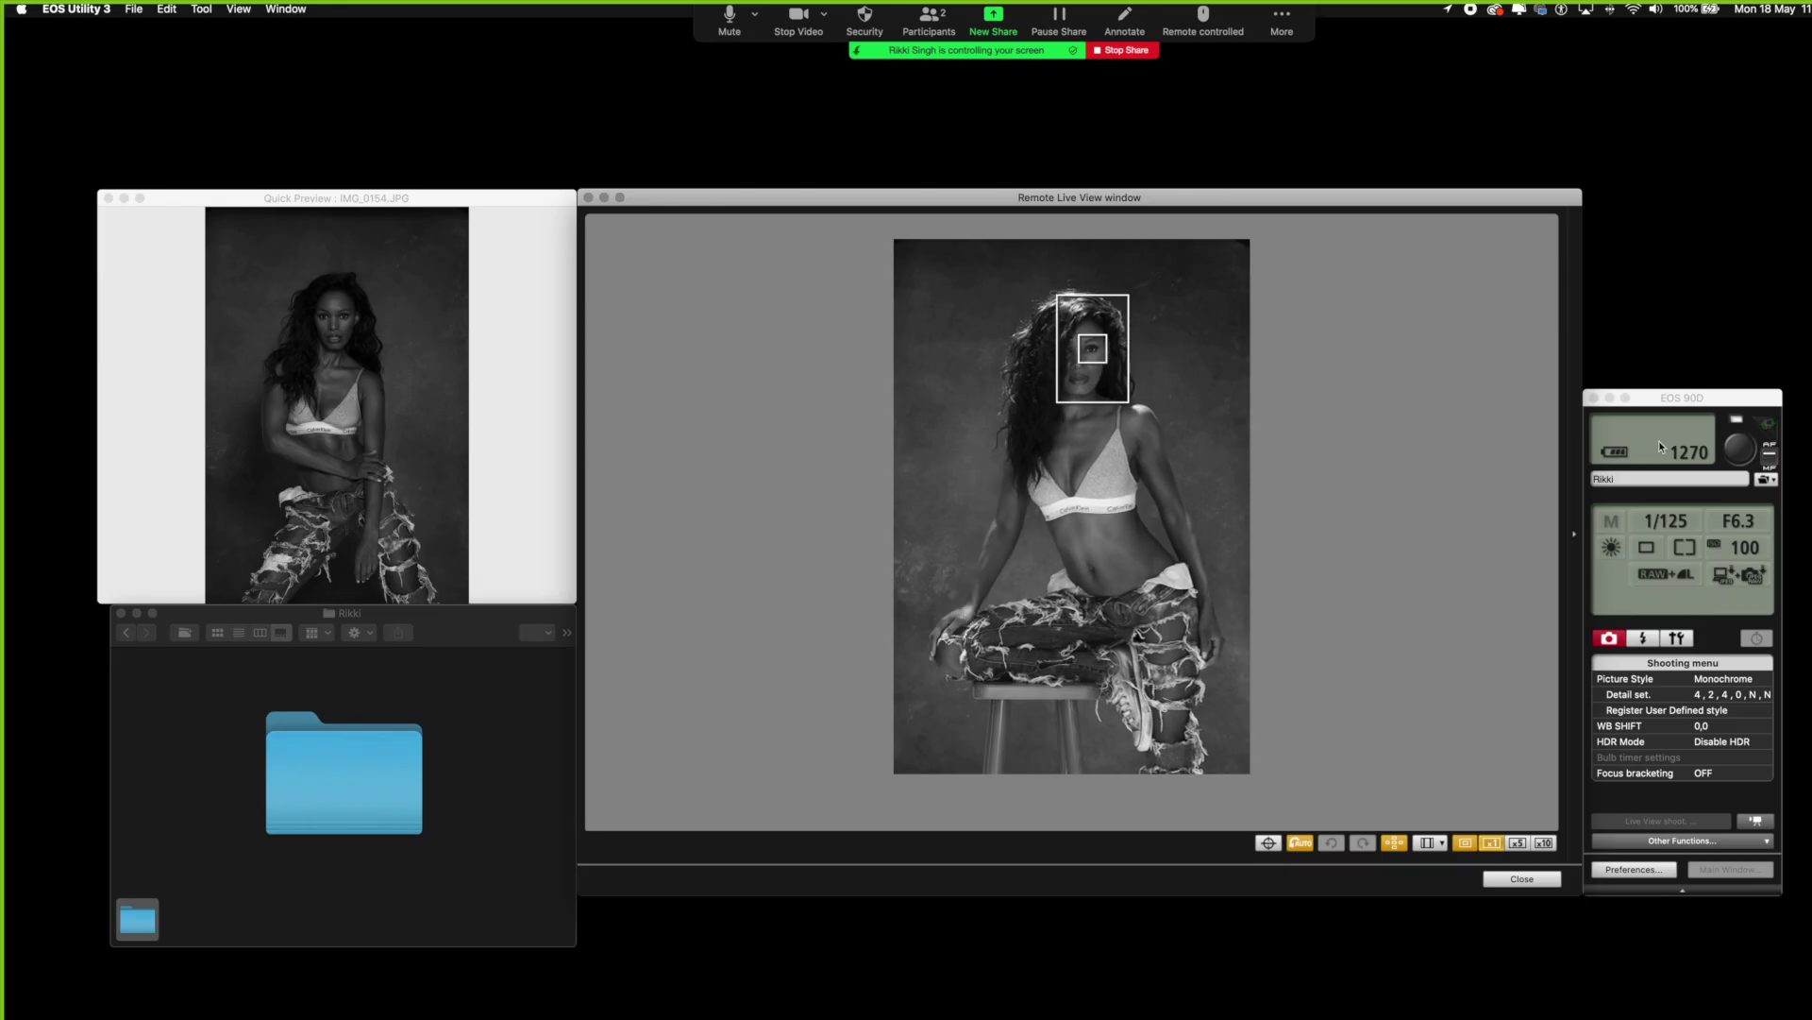
Focus on the seated model's face and take the first stool frames
{"action": "left_click", "coordinate": [1659, 446]}
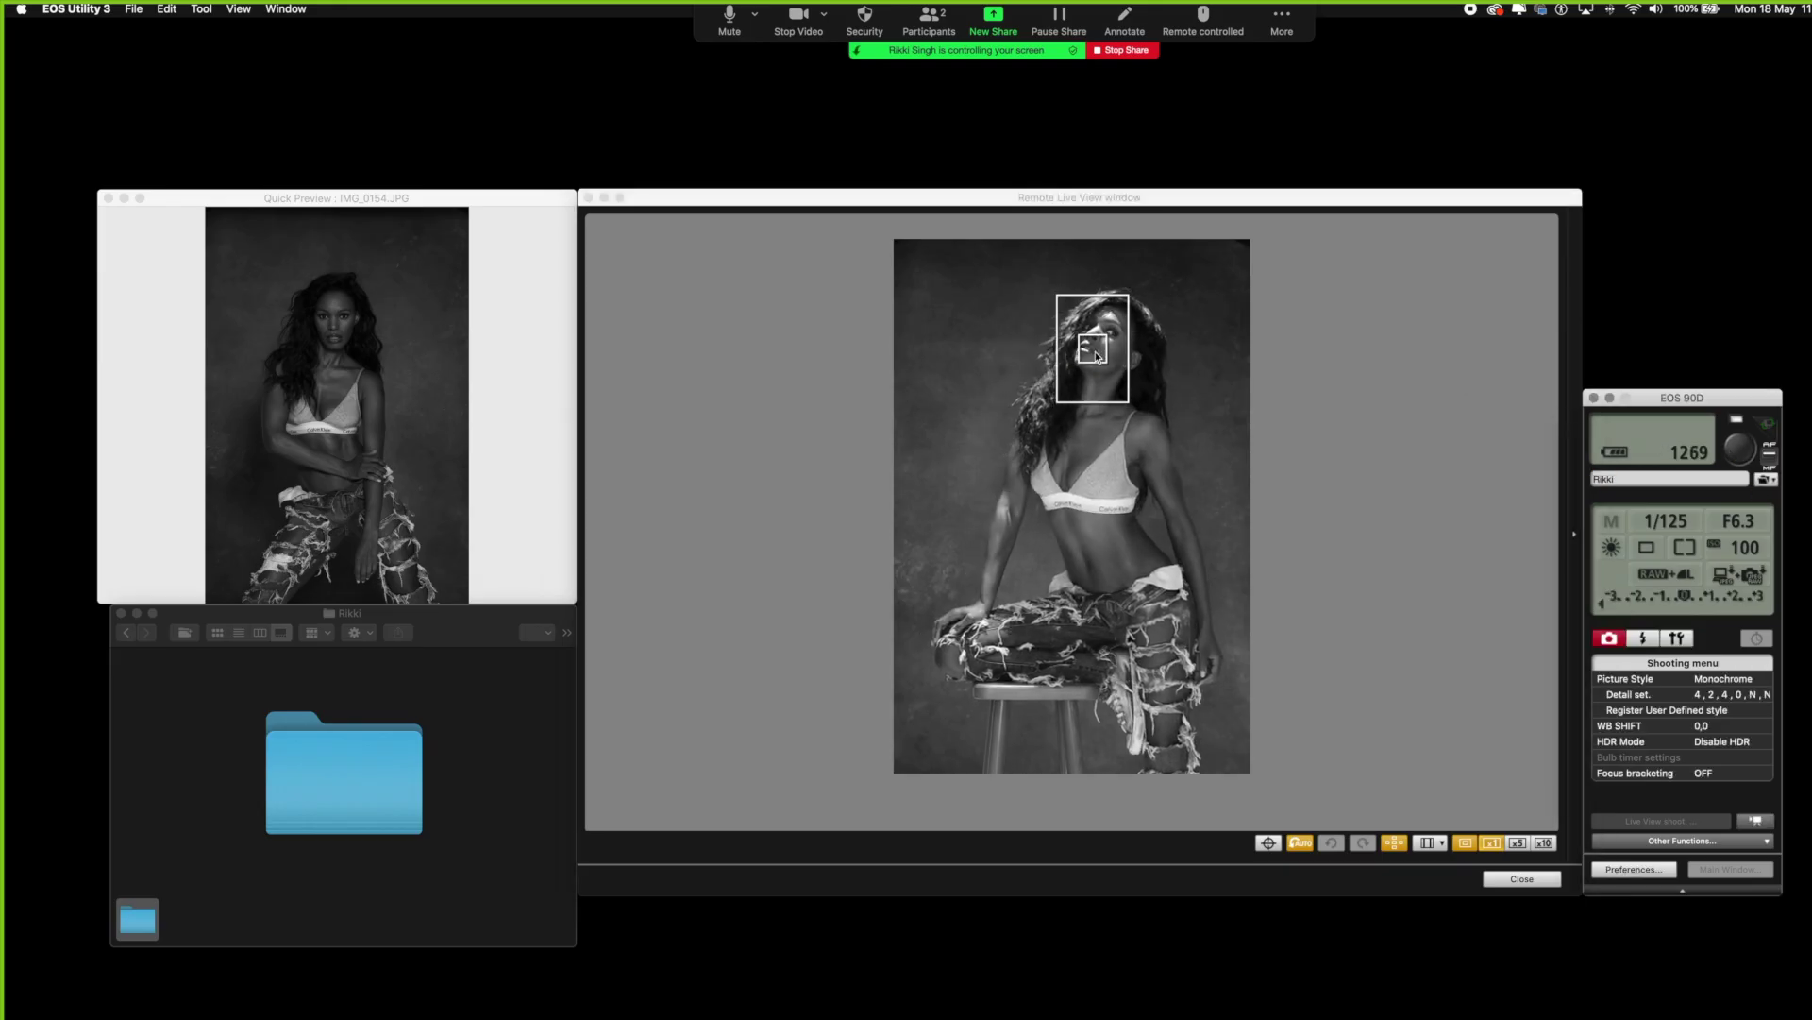
{"action": "left_click", "coordinate": [1126, 330]}
{"action": "left_click", "coordinate": [1098, 323]}
{"action": "left_click", "coordinate": [1742, 447]}
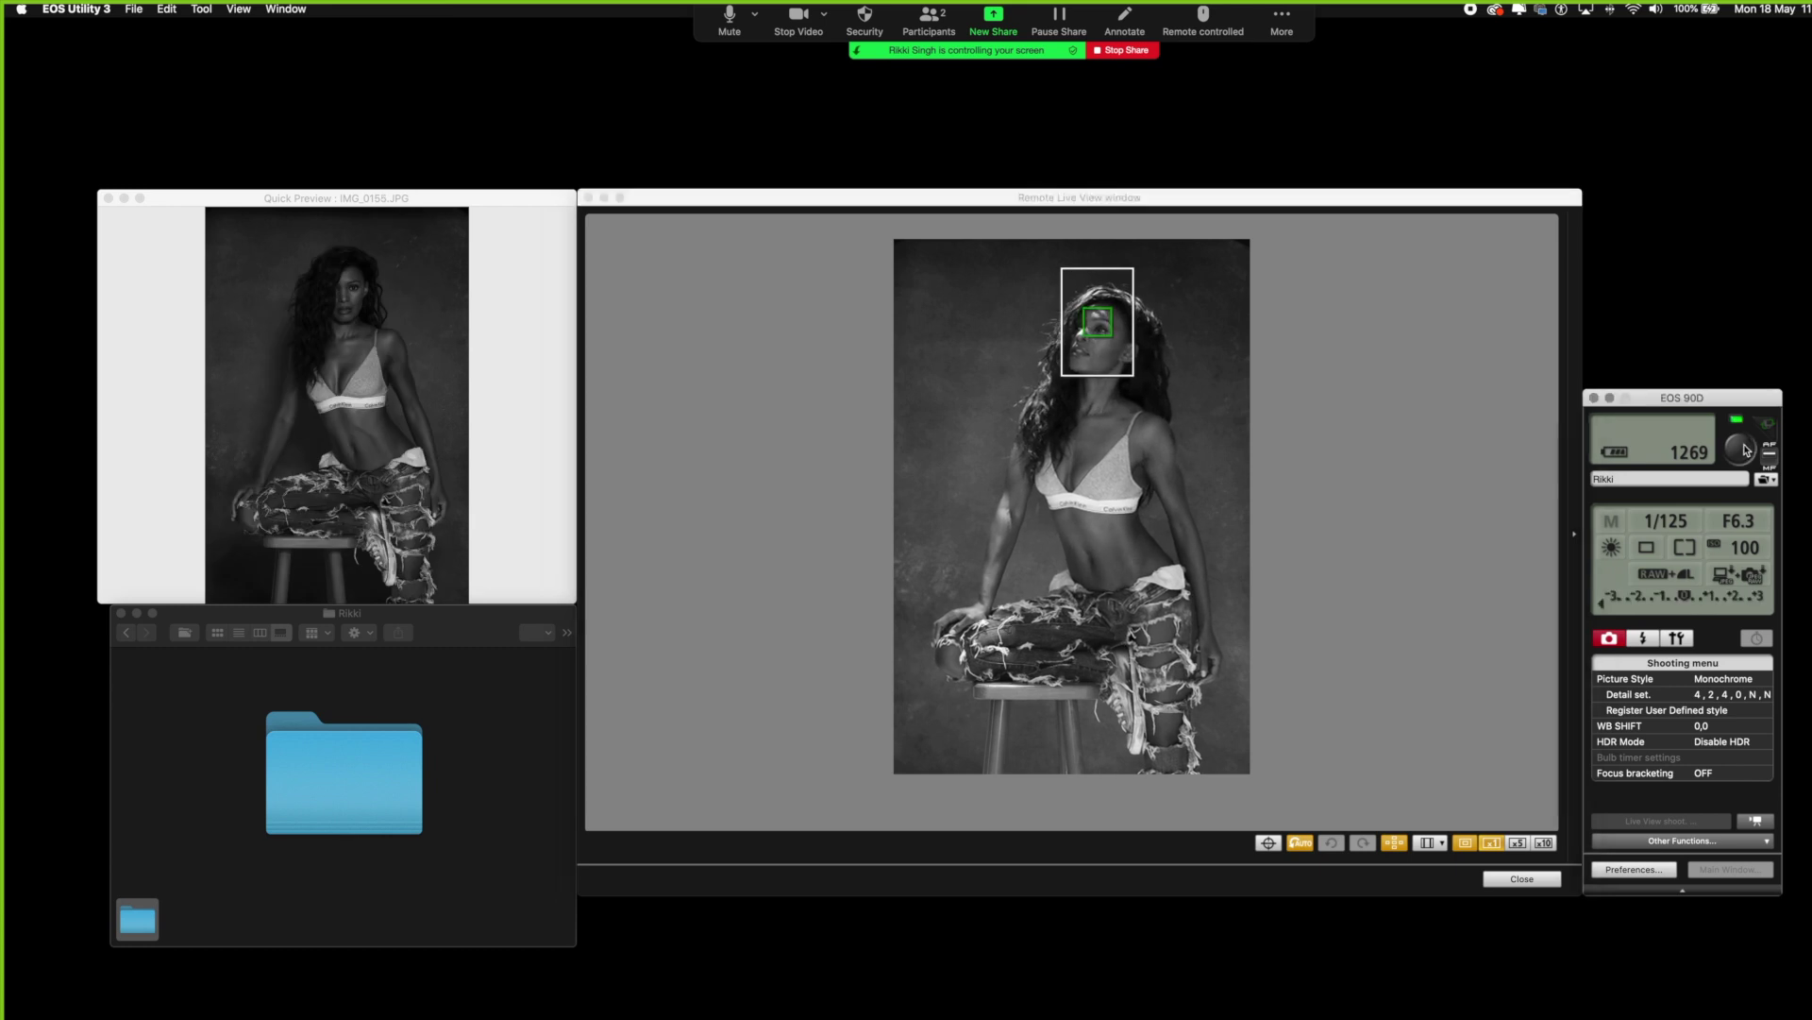
{"action": "left_click", "coordinate": [1101, 337]}
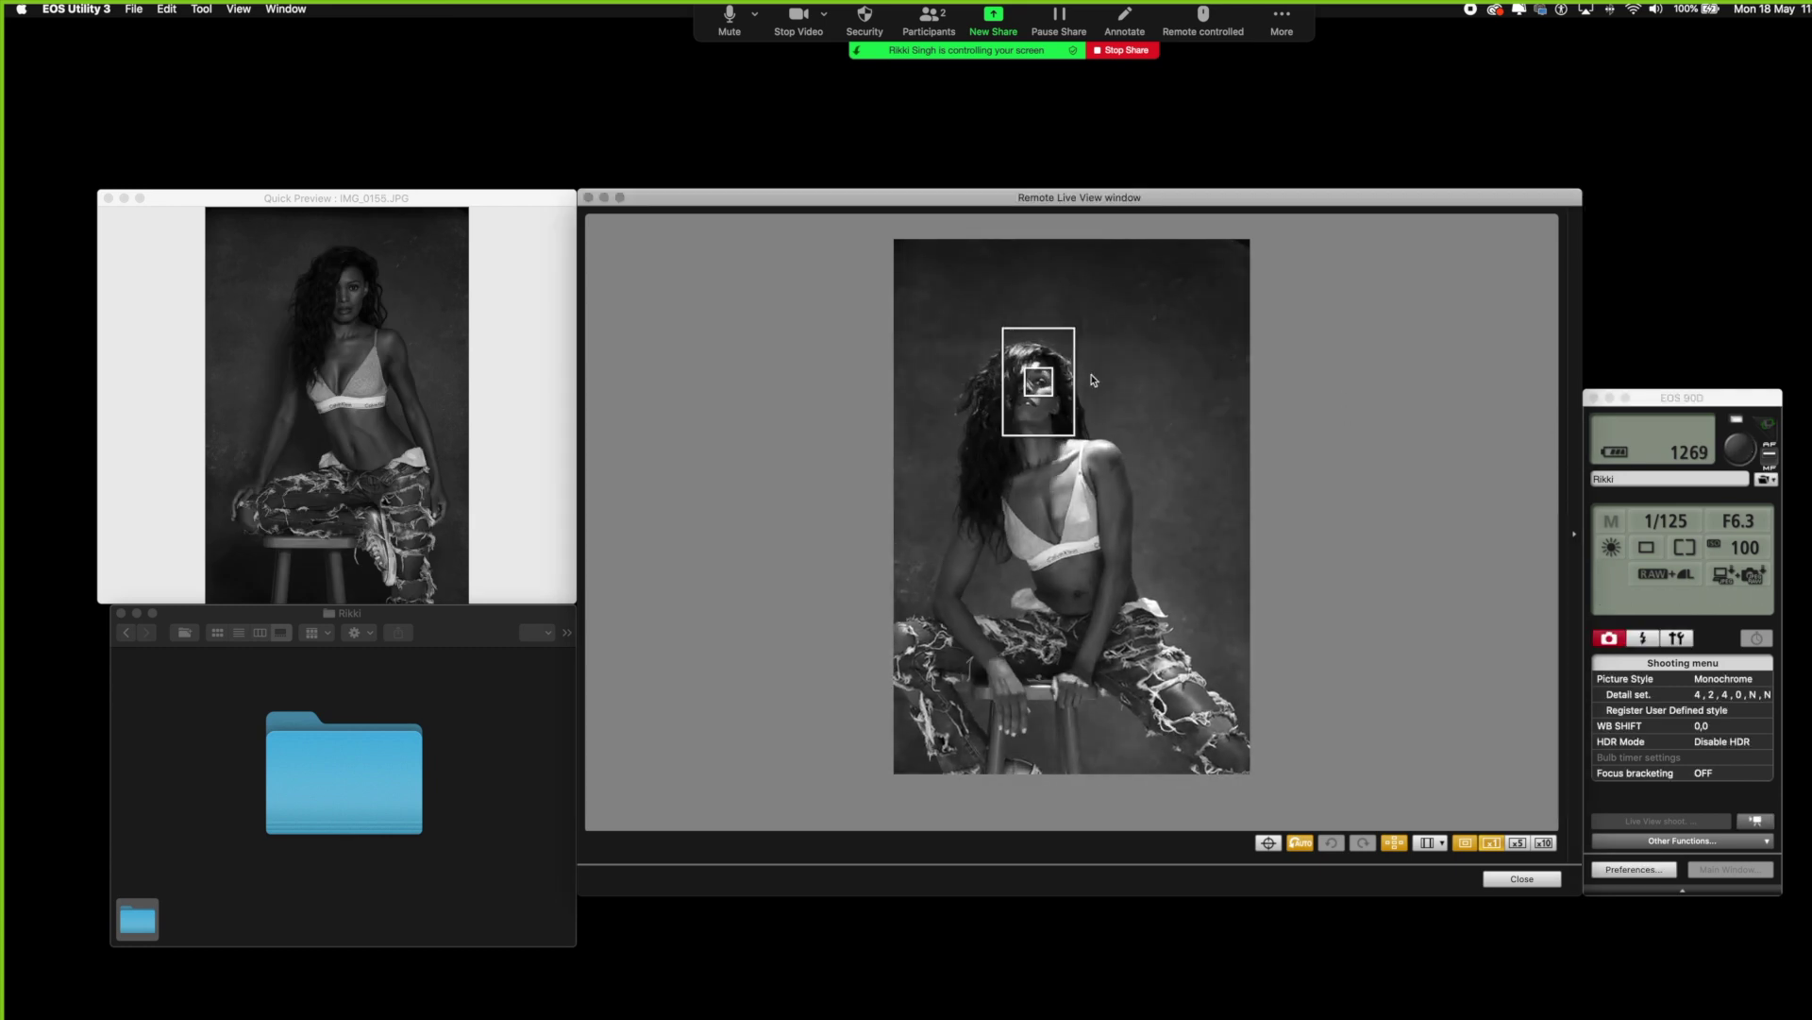
{"action": "left_click", "coordinate": [1742, 449]}
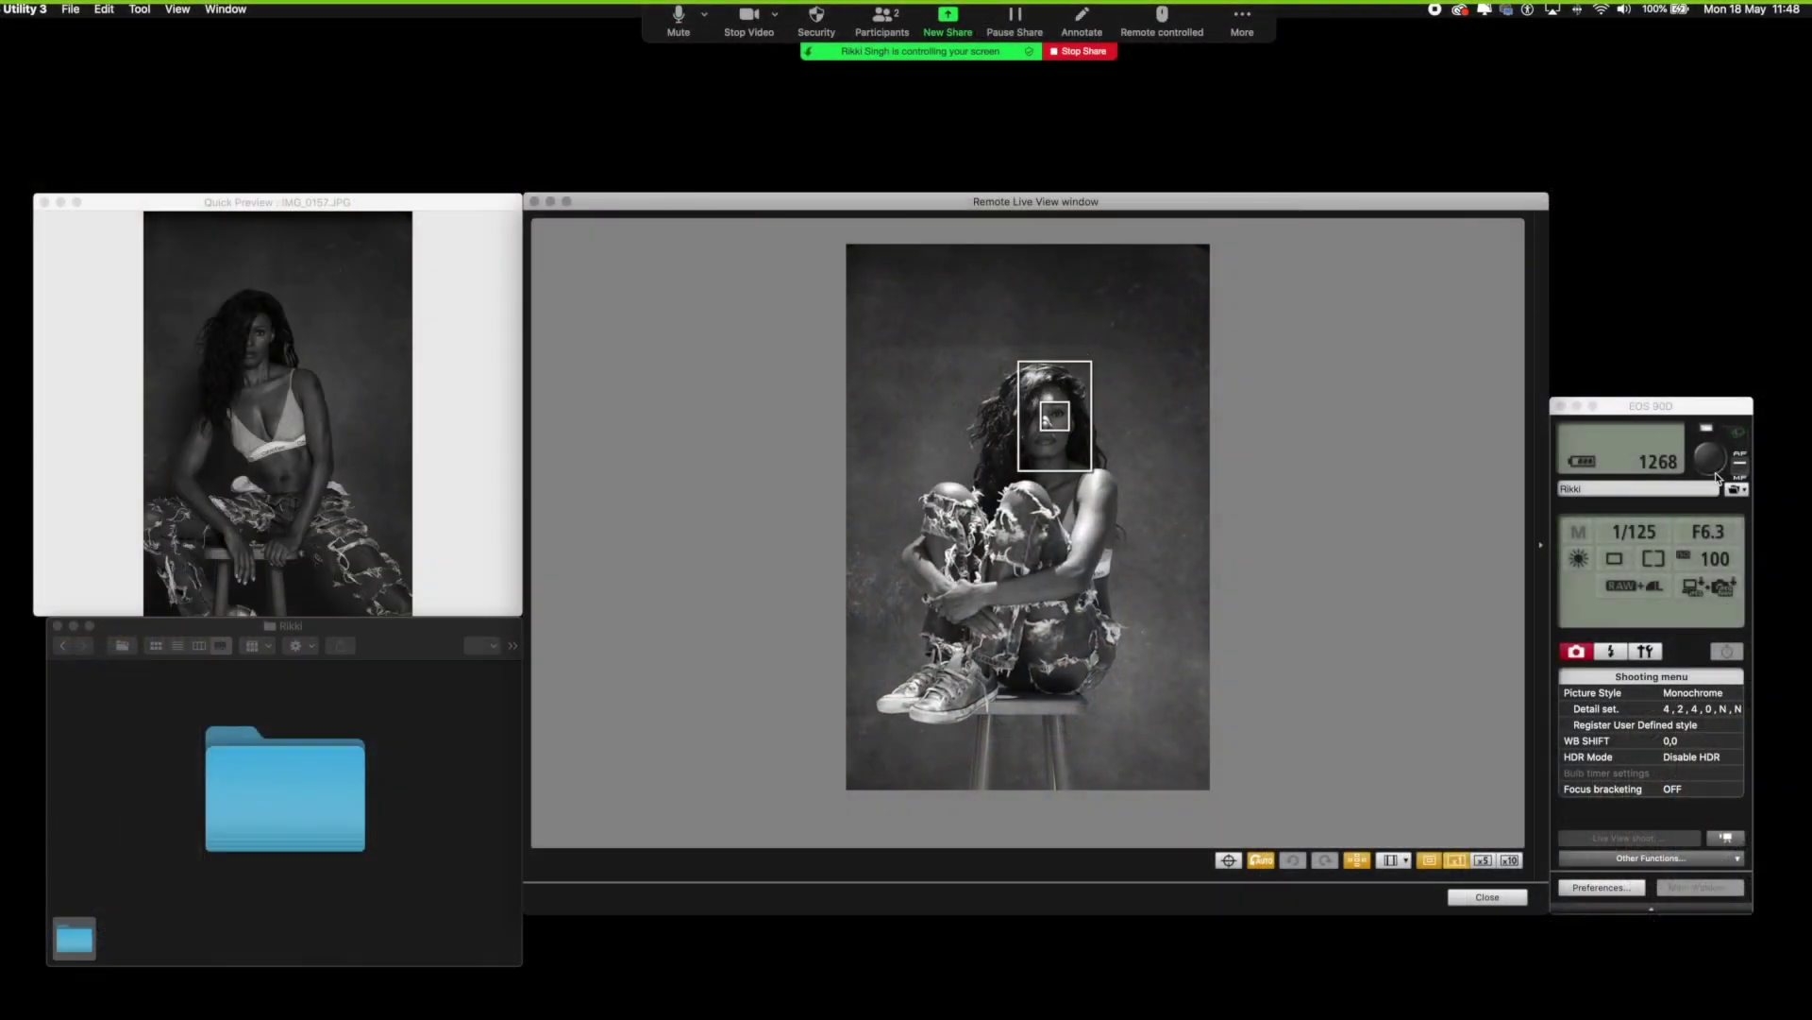
Shoot more stool poses, moving focus onto her face for each, up to IMG_0161
{"action": "left_click", "coordinate": [1712, 468]}
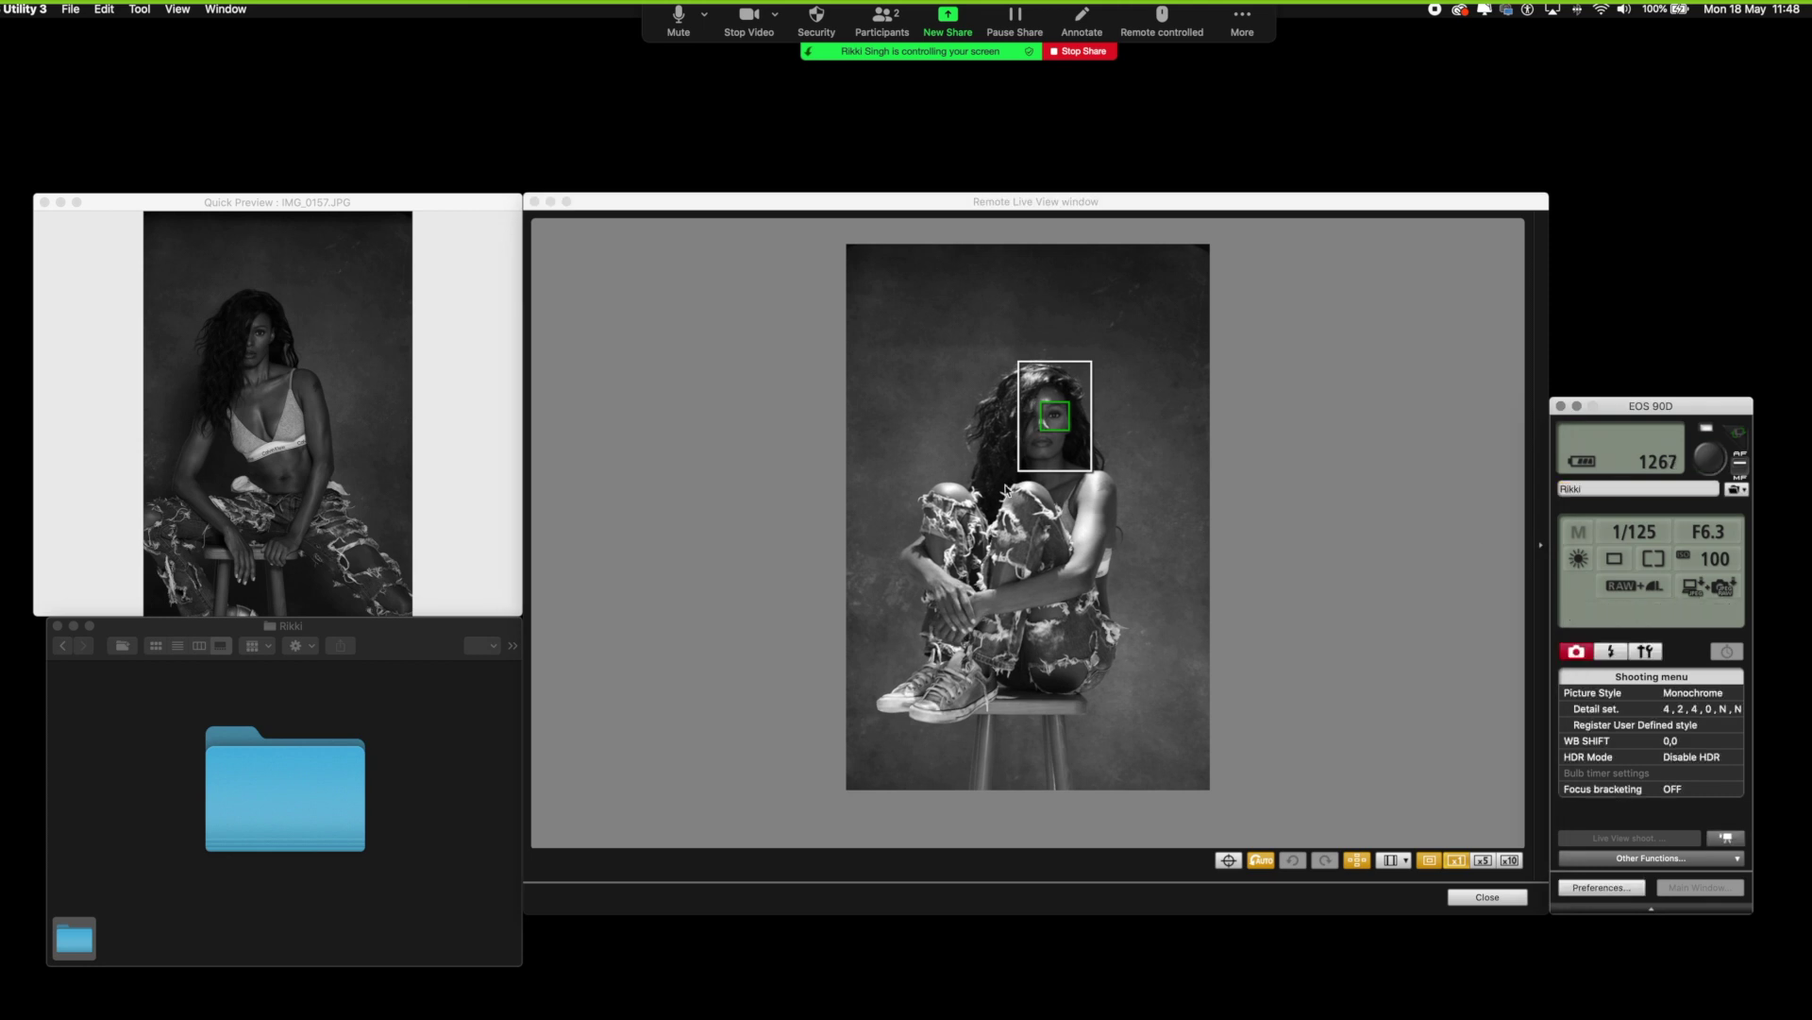
{"action": "left_click", "coordinate": [1055, 424]}
{"action": "left_click", "coordinate": [1714, 468]}
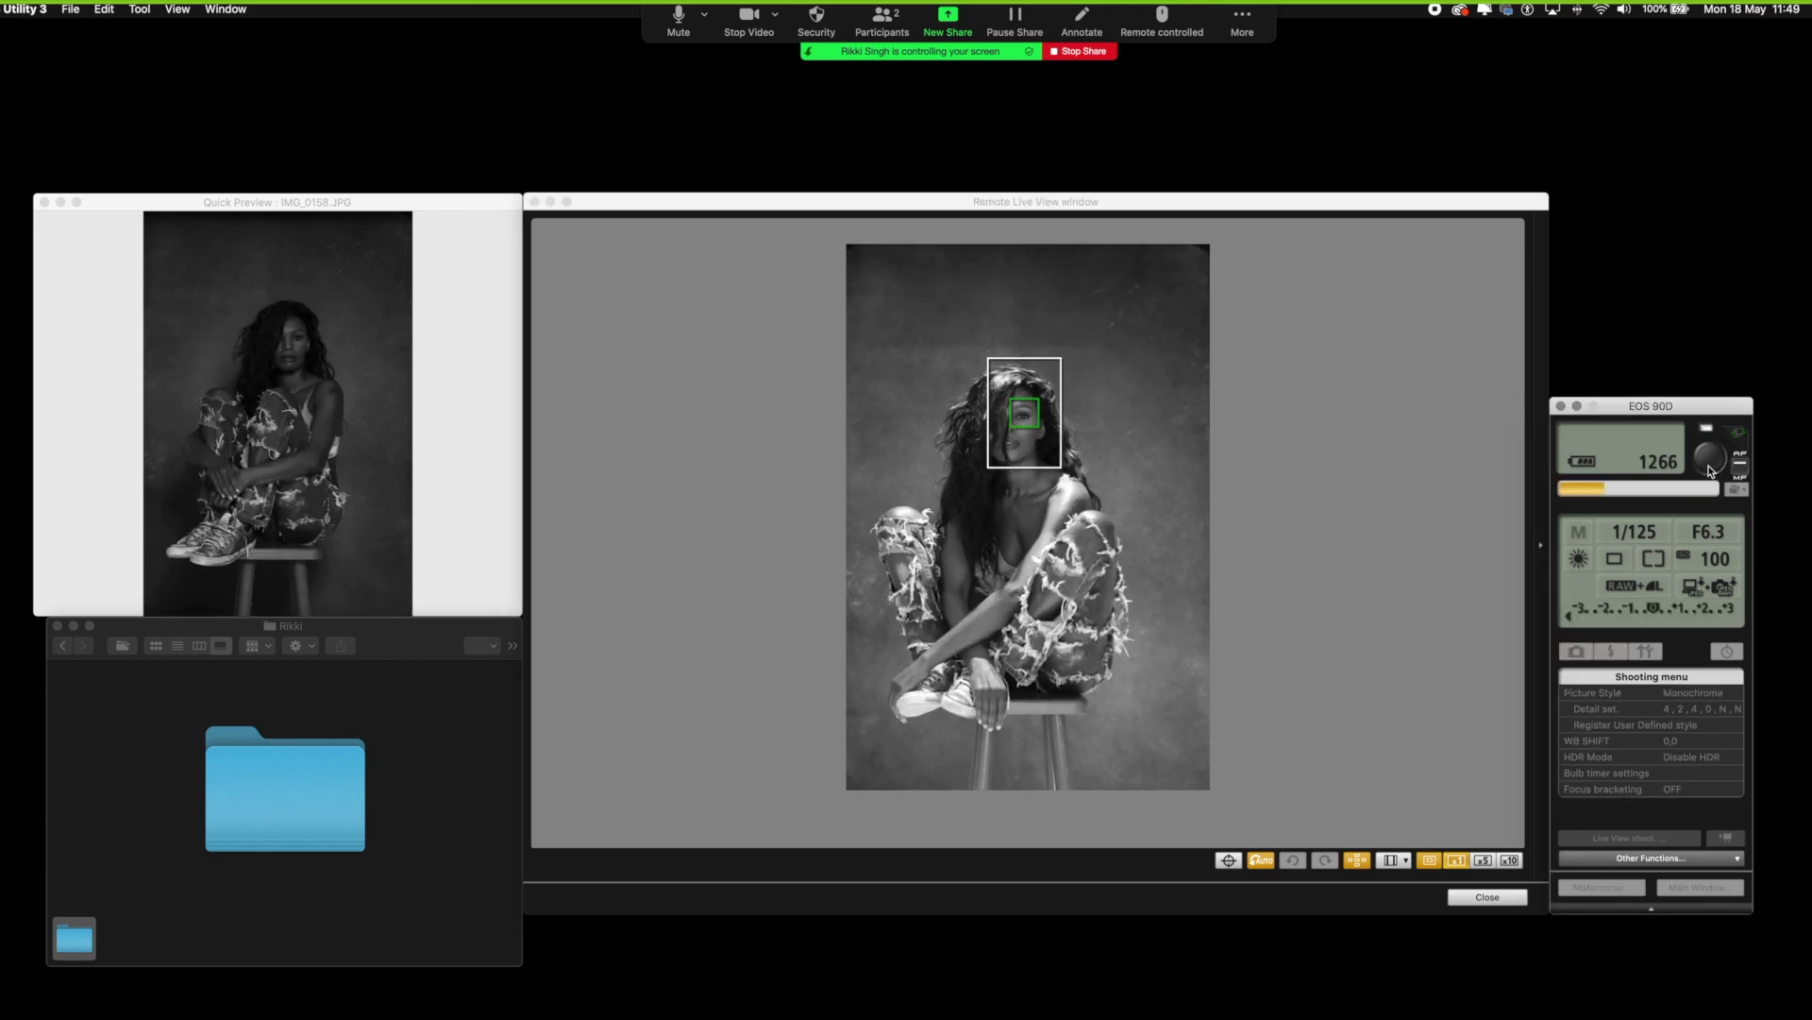
{"action": "left_click", "coordinate": [1026, 428]}
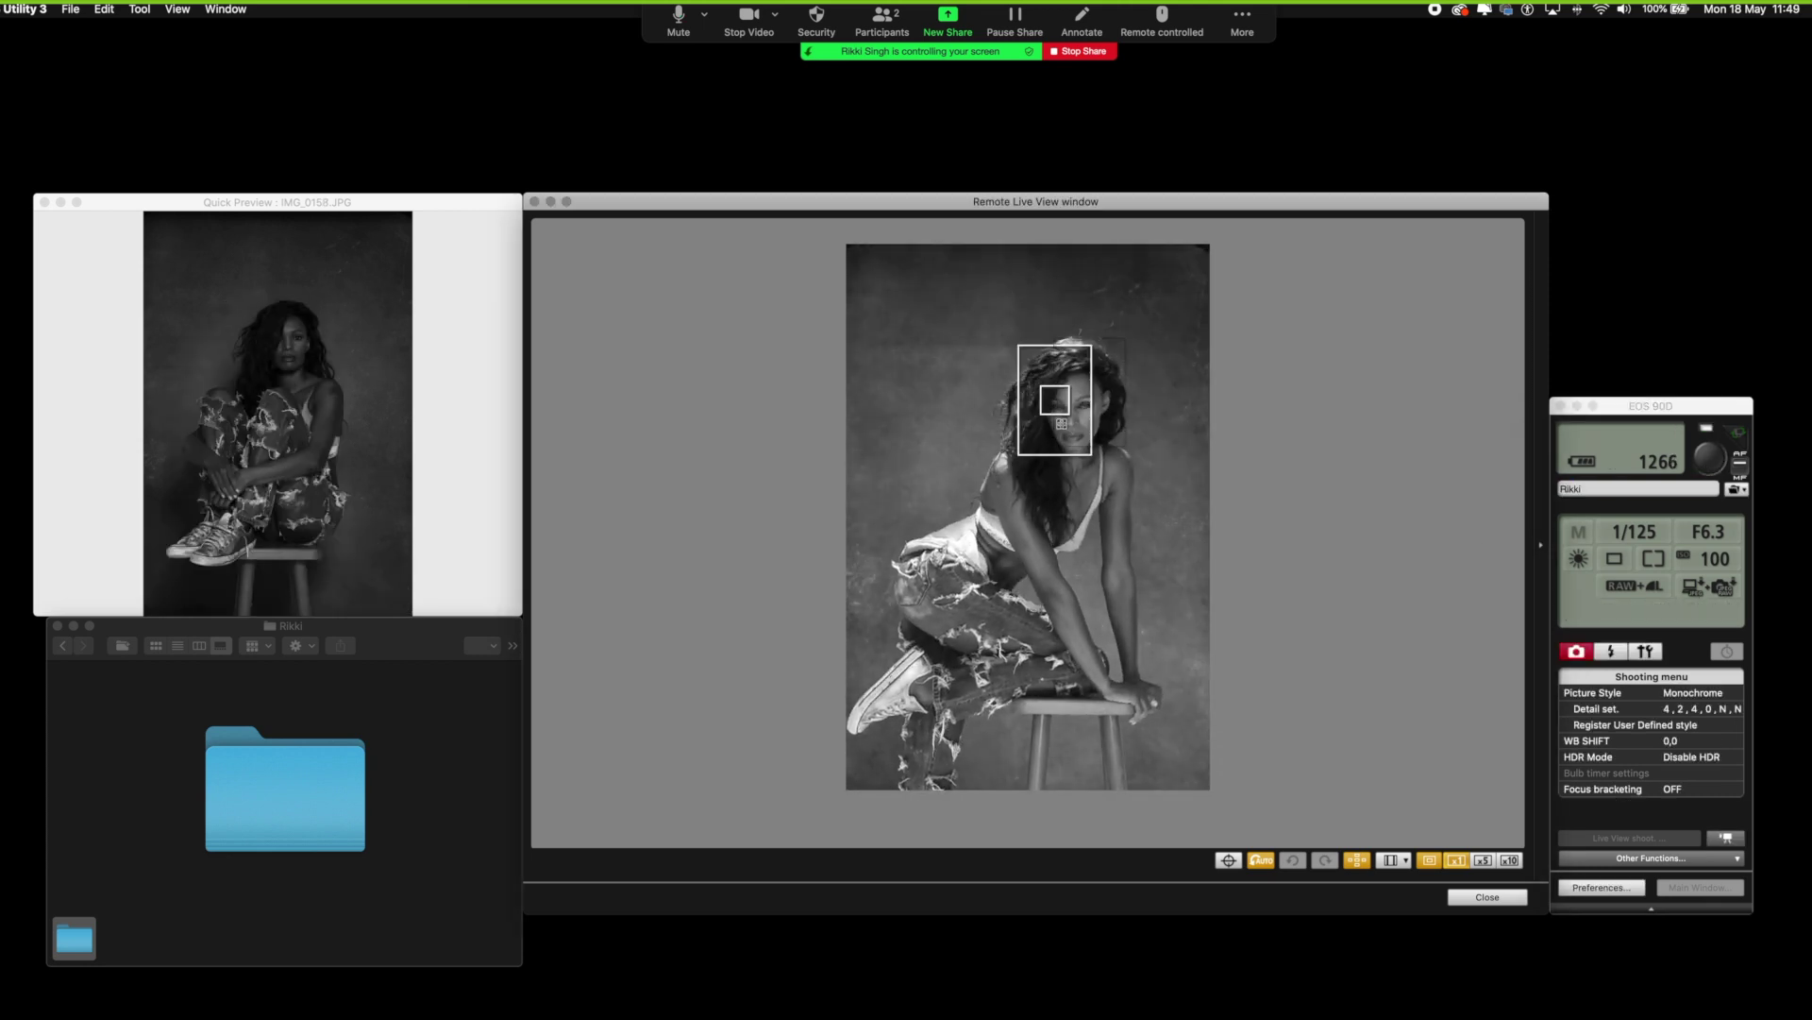
{"action": "left_click", "coordinate": [1711, 463]}
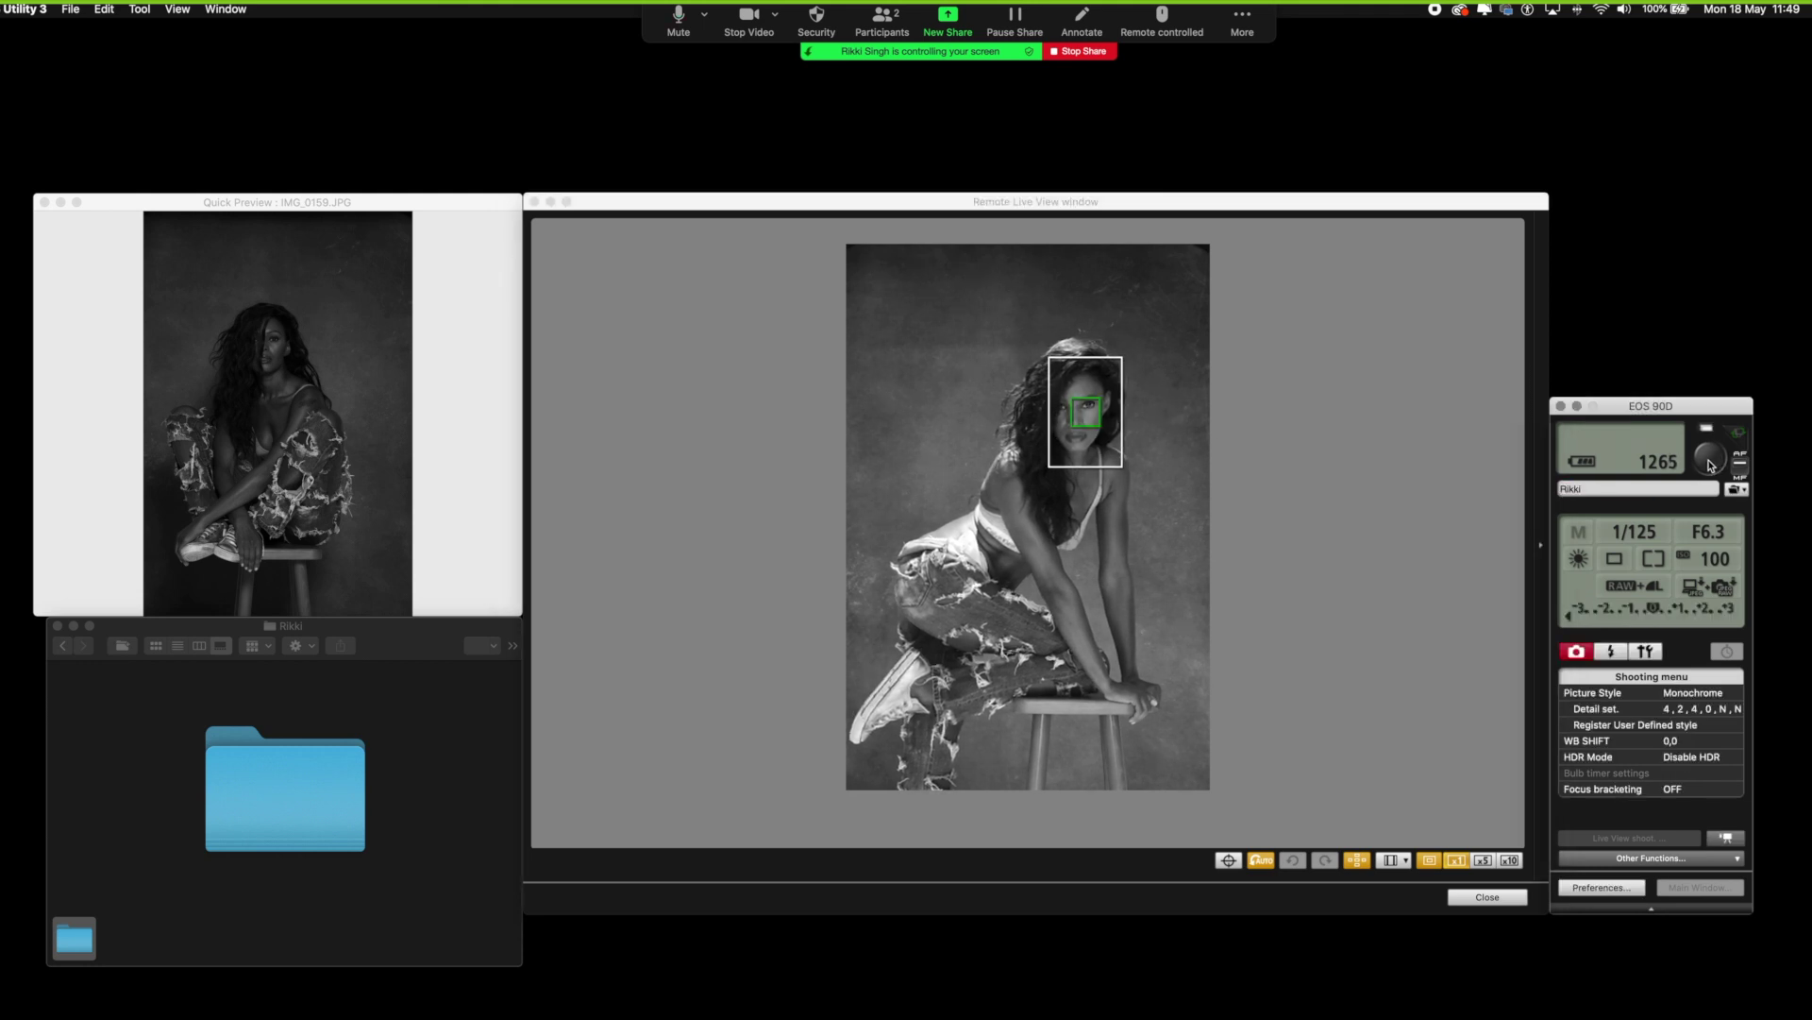
{"action": "left_click", "coordinate": [1115, 406]}
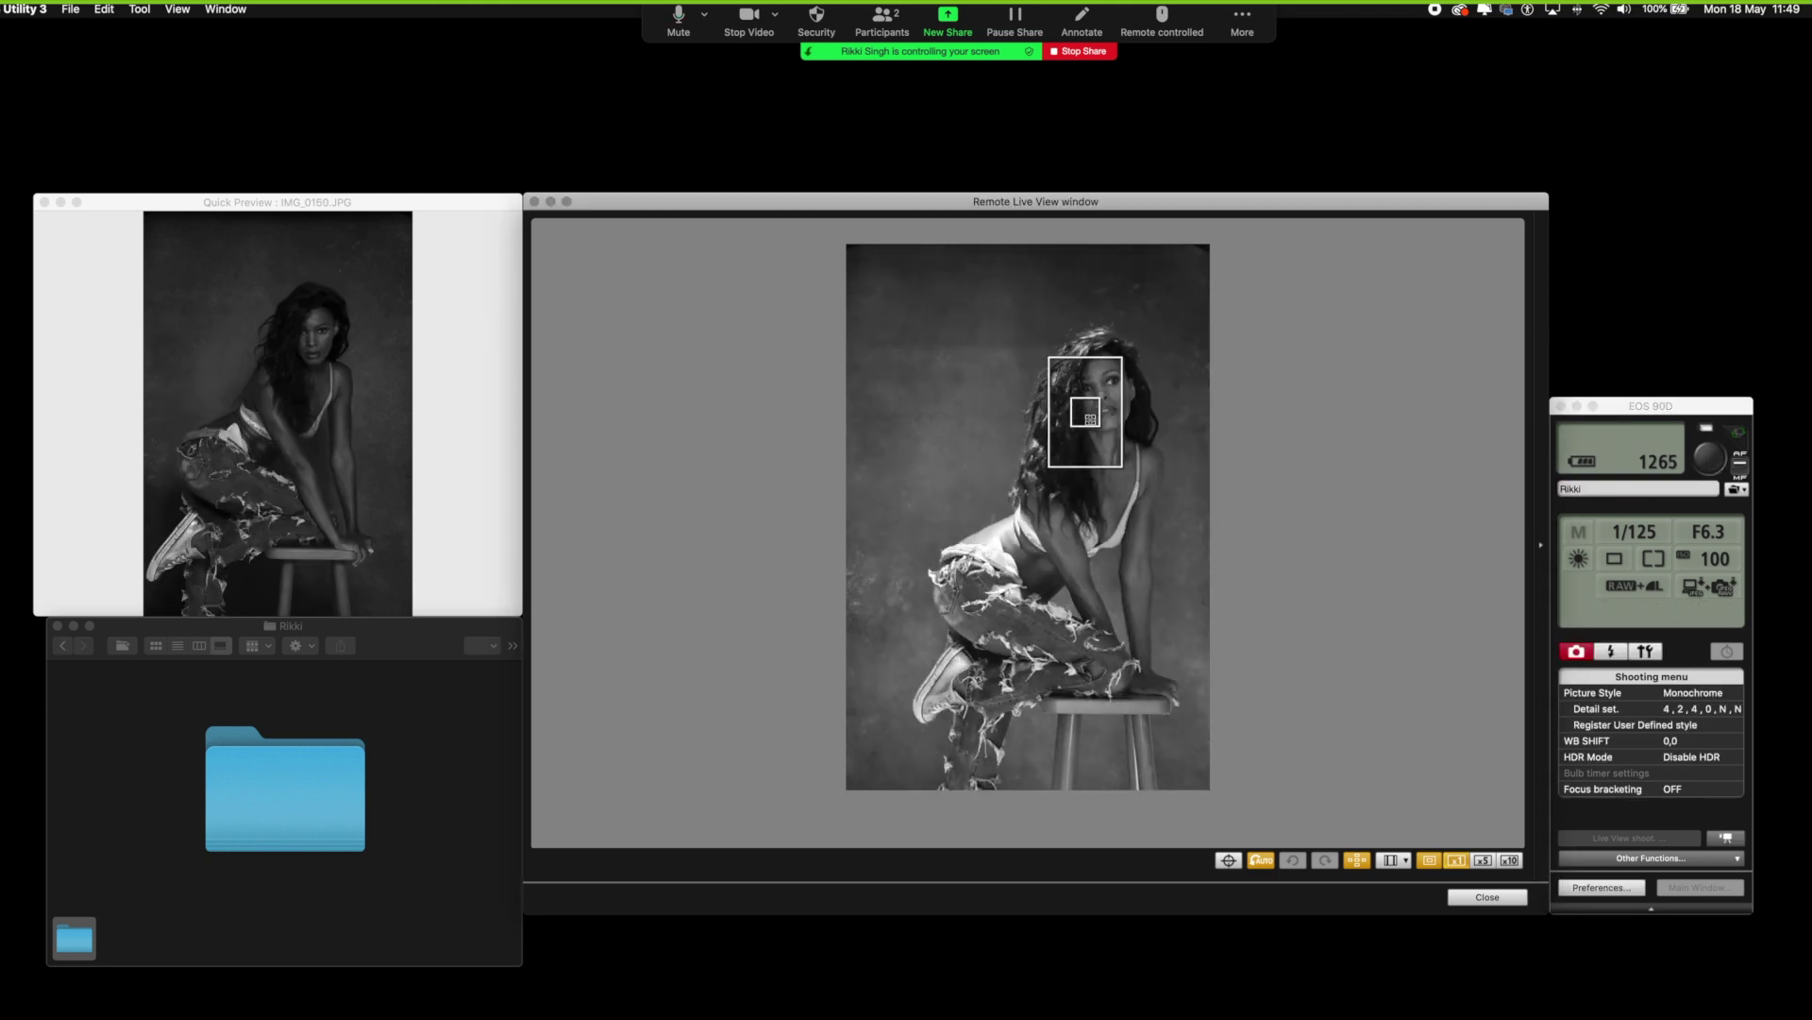
{"action": "left_click", "coordinate": [1711, 464]}
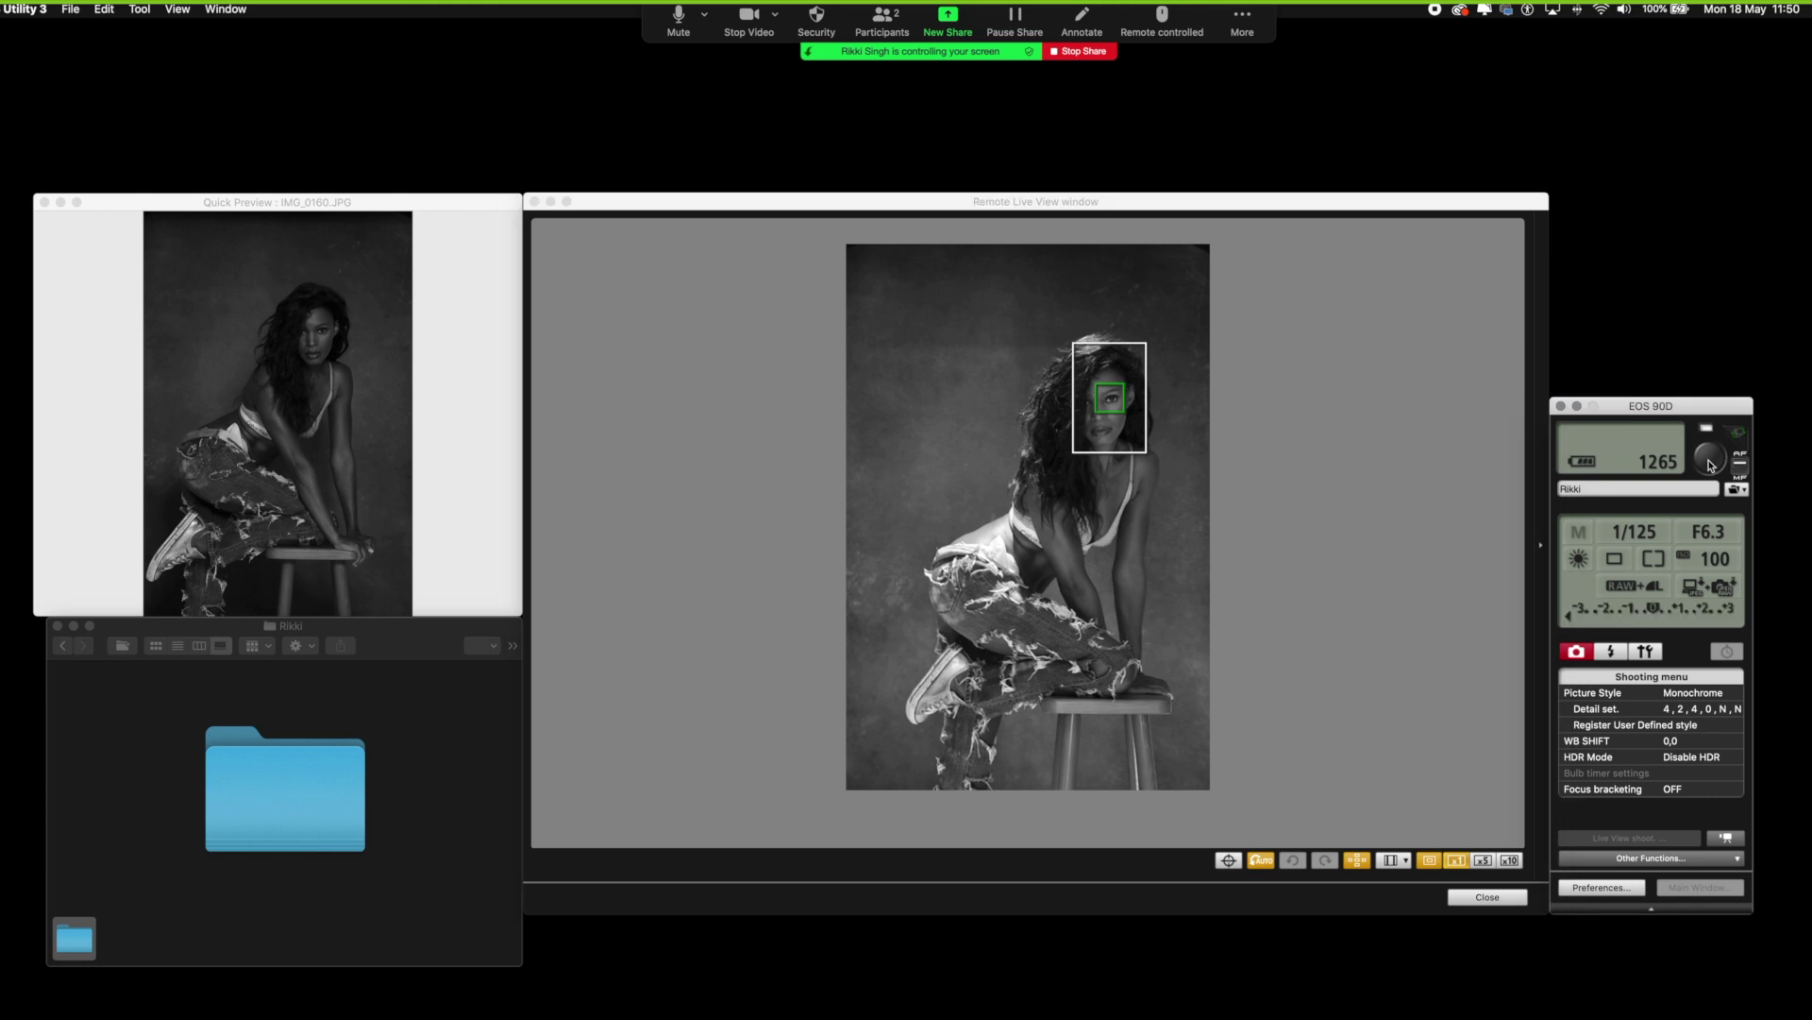
Open the 18_05_20 folder, review the new photos full screen, then restore the call thumbnails
{"action": "double_click", "coordinate": [75, 944]}
{"action": "left_click", "coordinate": [89, 625]}
{"action": "key", "text": "Right"}
{"action": "key", "text": "Right"}
{"action": "key", "text": "Right"}
{"action": "key", "text": "Right"}
{"action": "key", "text": "Right"}
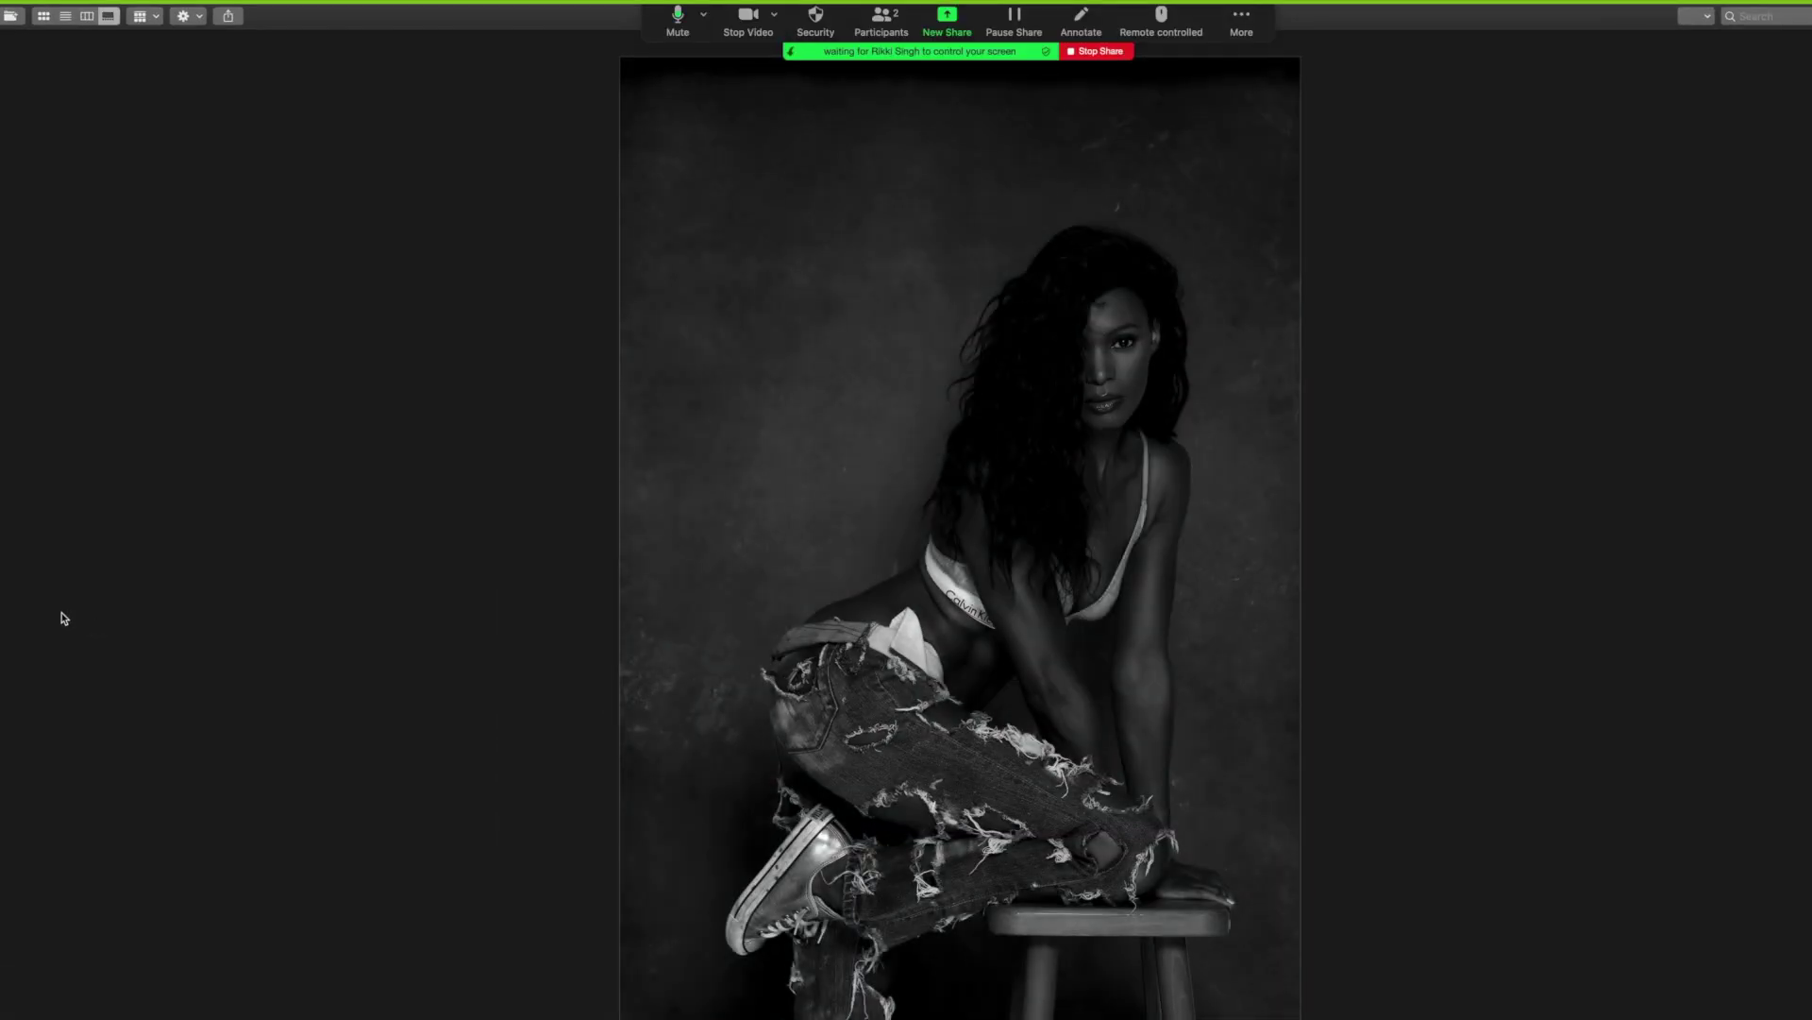
{"action": "left_click", "coordinate": [0, 26]}
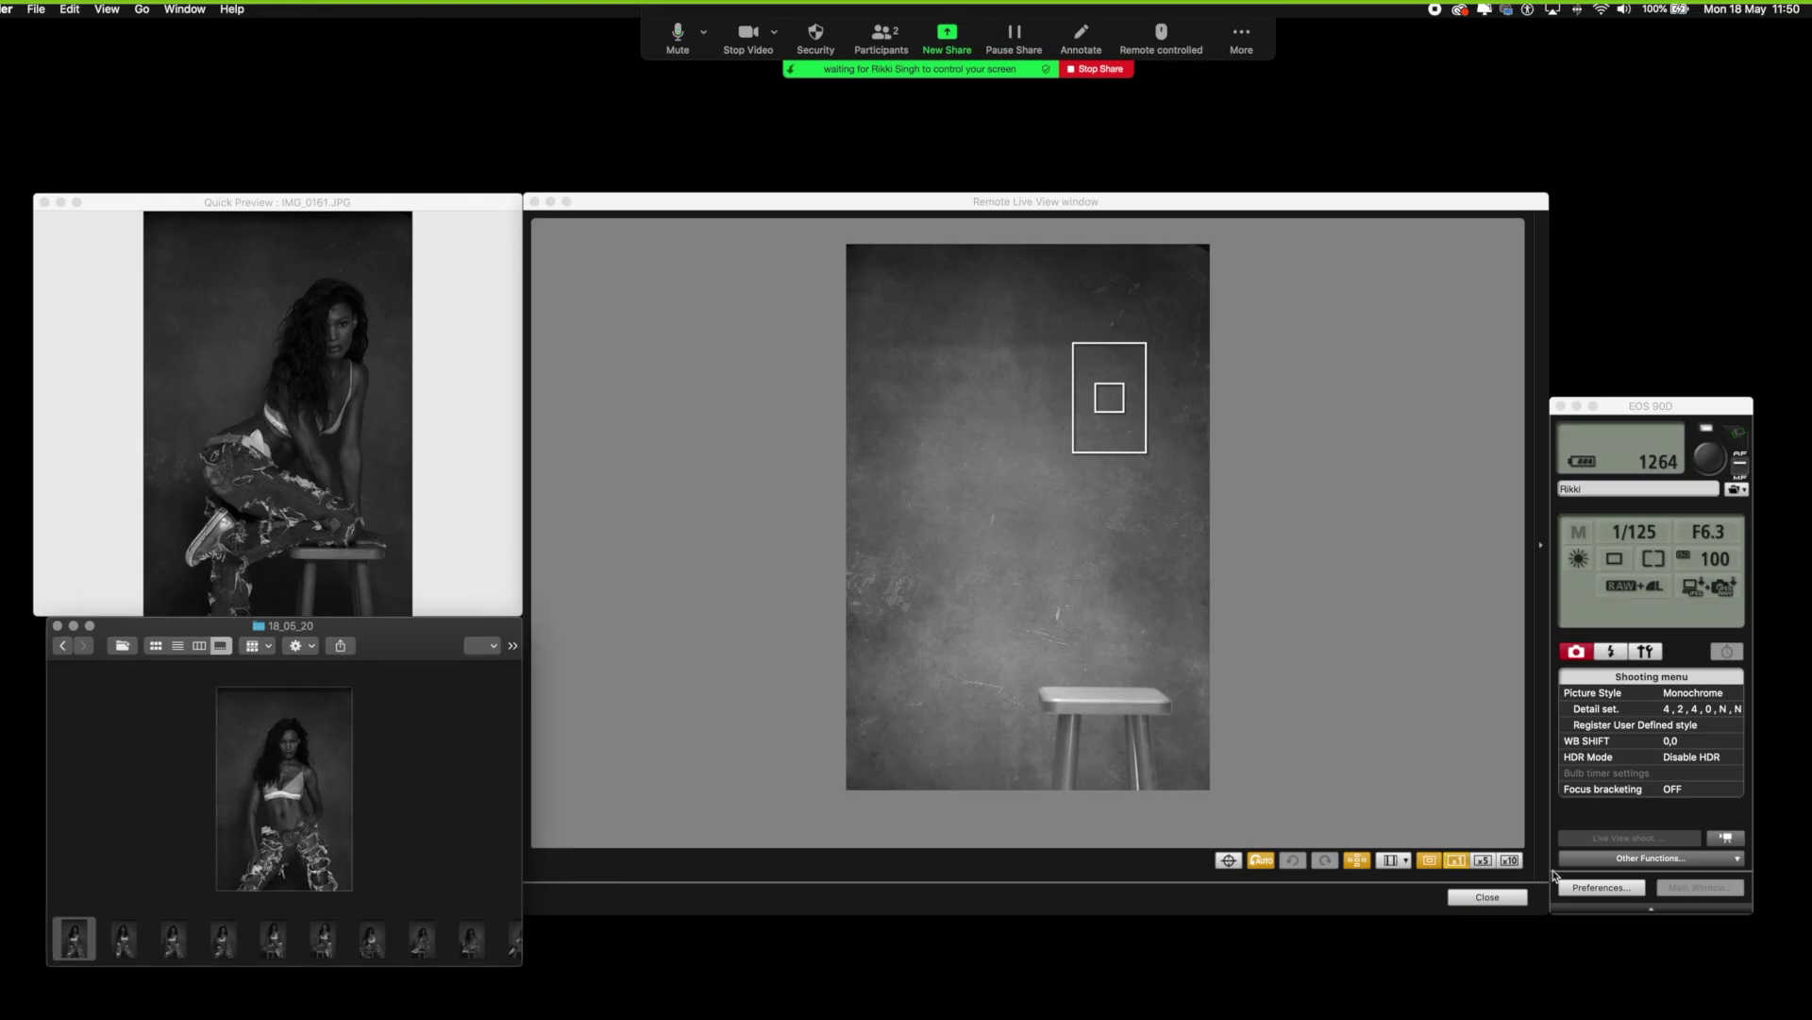
{"action": "left_click_drag", "start_coordinate": [1811, 586], "coordinate": [1669, 166]}
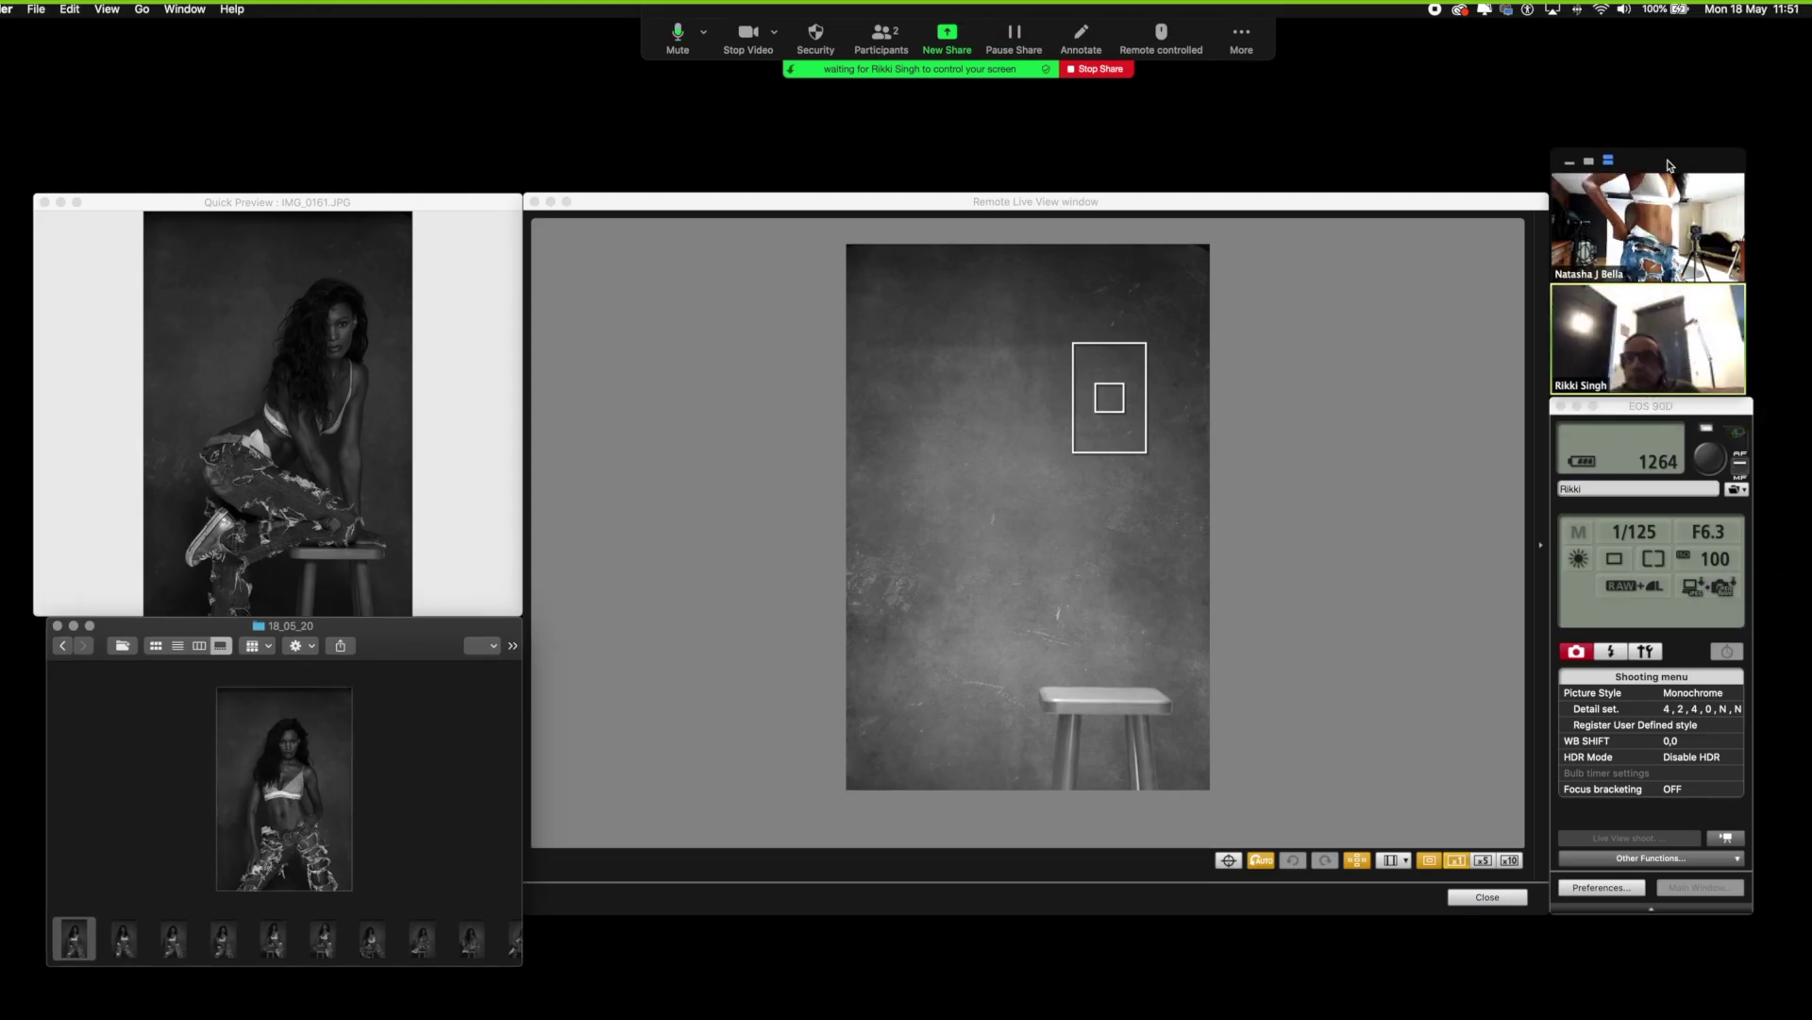
Drag the focus point onto the seated model's head and take several seated frames
{"action": "left_click", "coordinate": [1109, 402]}
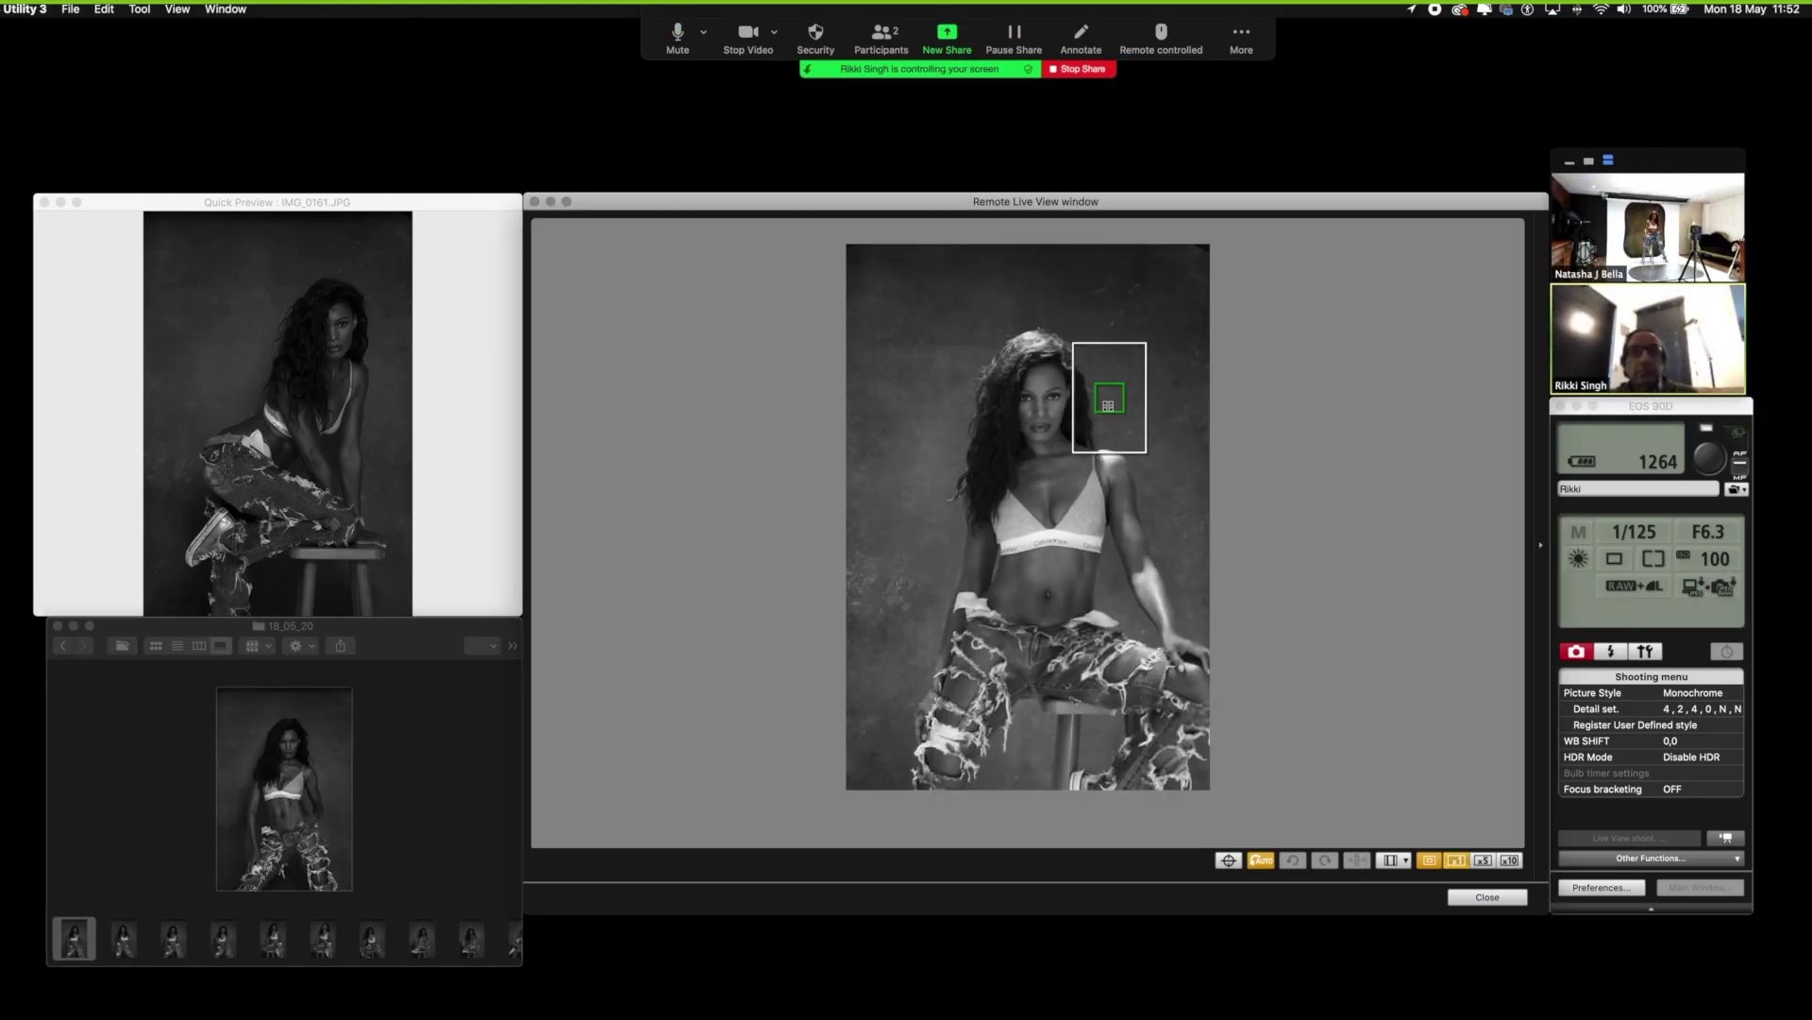
{"action": "left_click_drag", "start_coordinate": [1110, 402], "coordinate": [1070, 408]}
{"action": "left_click", "coordinate": [1710, 464]}
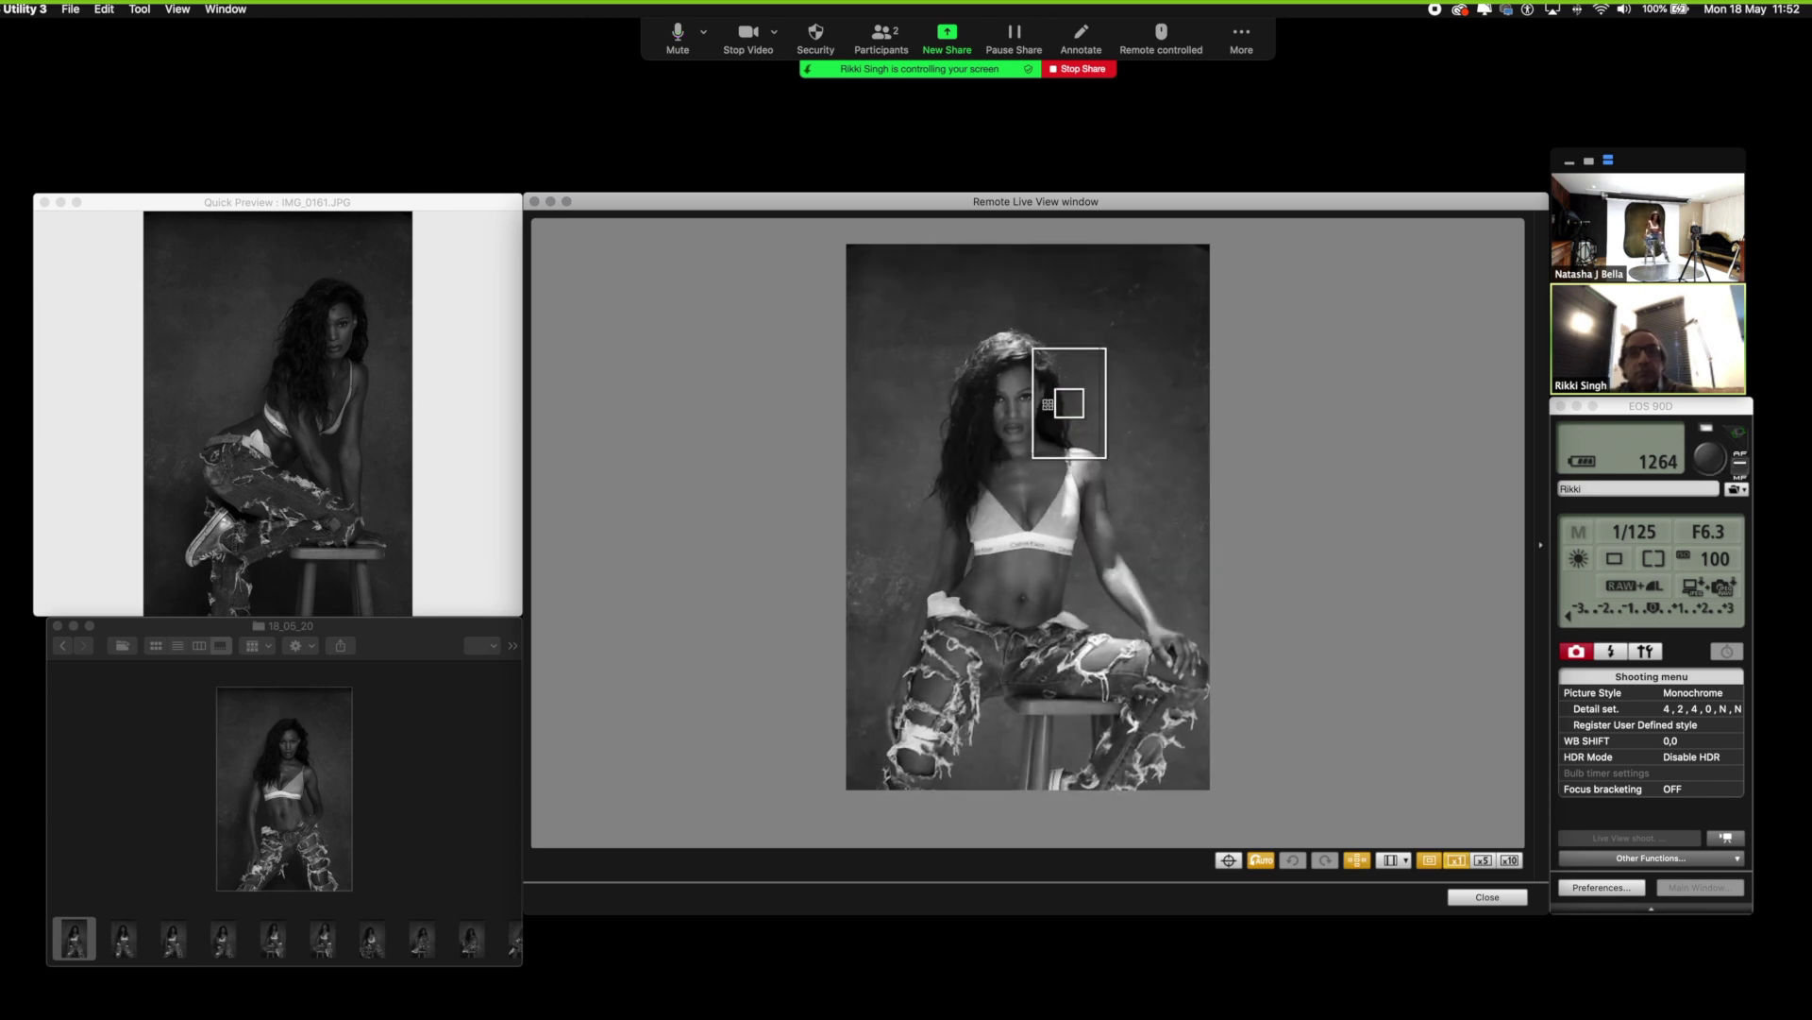
{"action": "left_click", "coordinate": [1711, 462]}
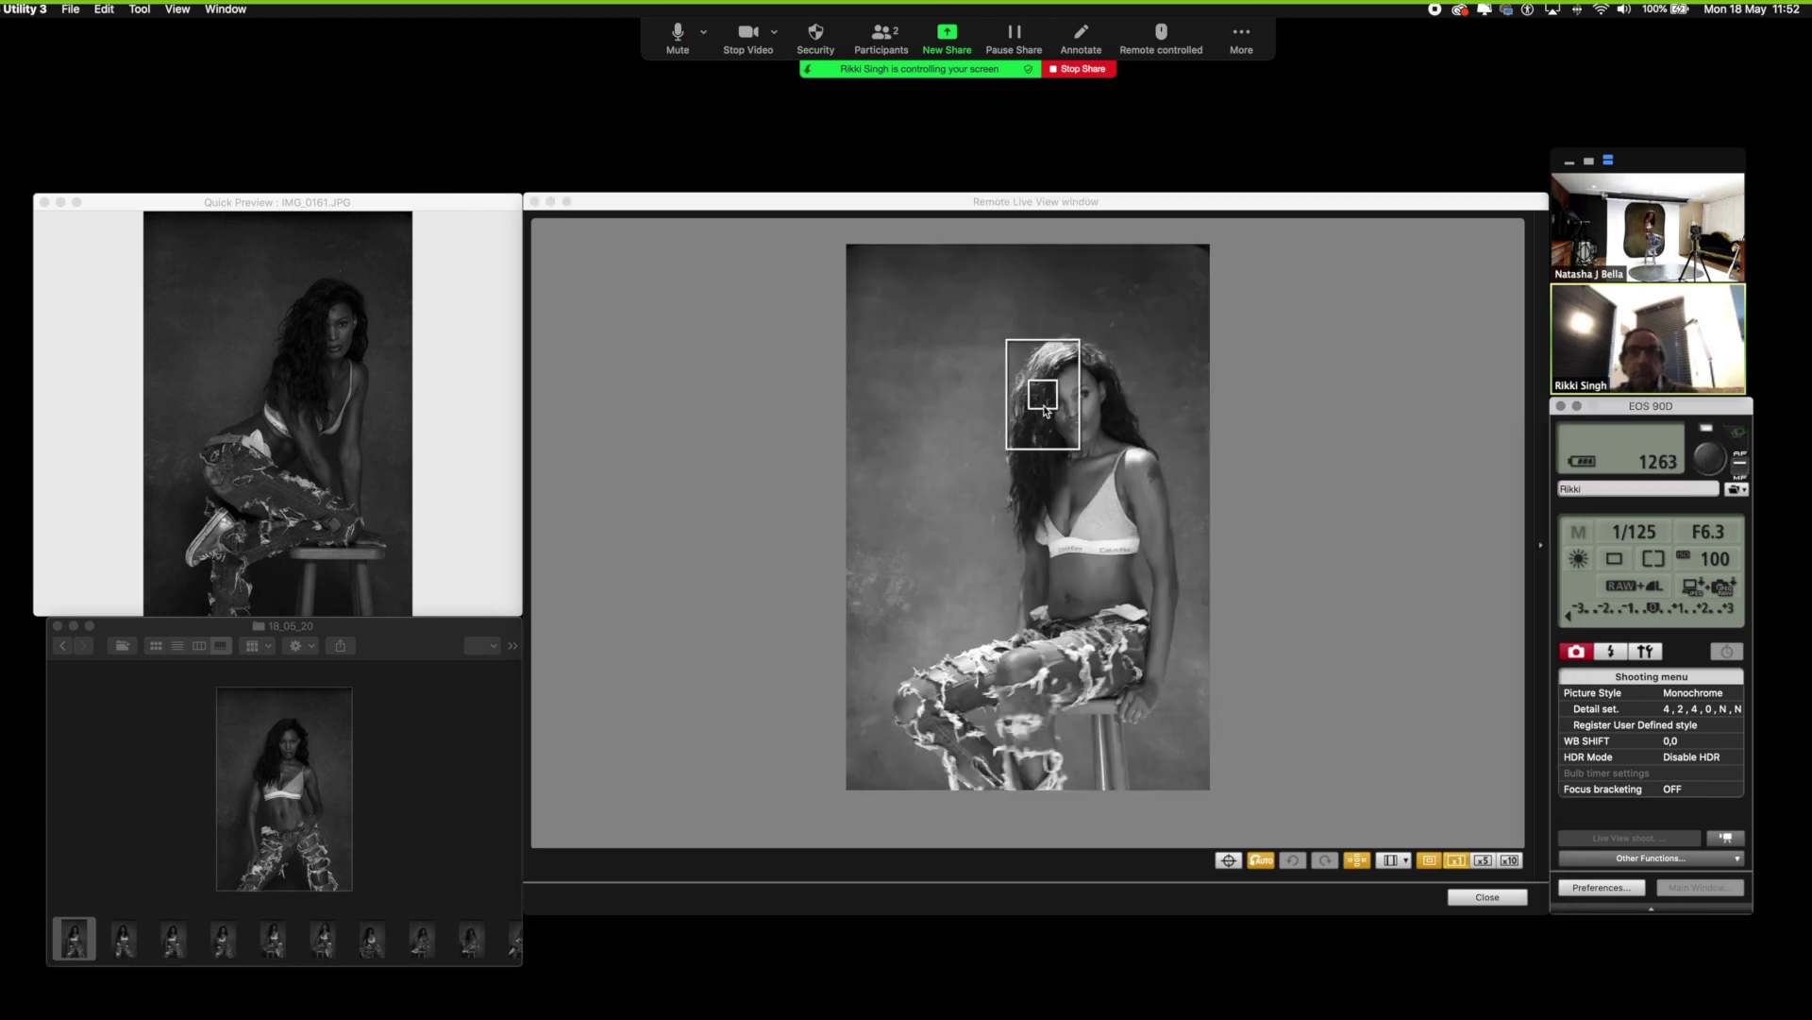
{"action": "left_click", "coordinate": [1064, 425]}
{"action": "left_click", "coordinate": [1695, 450]}
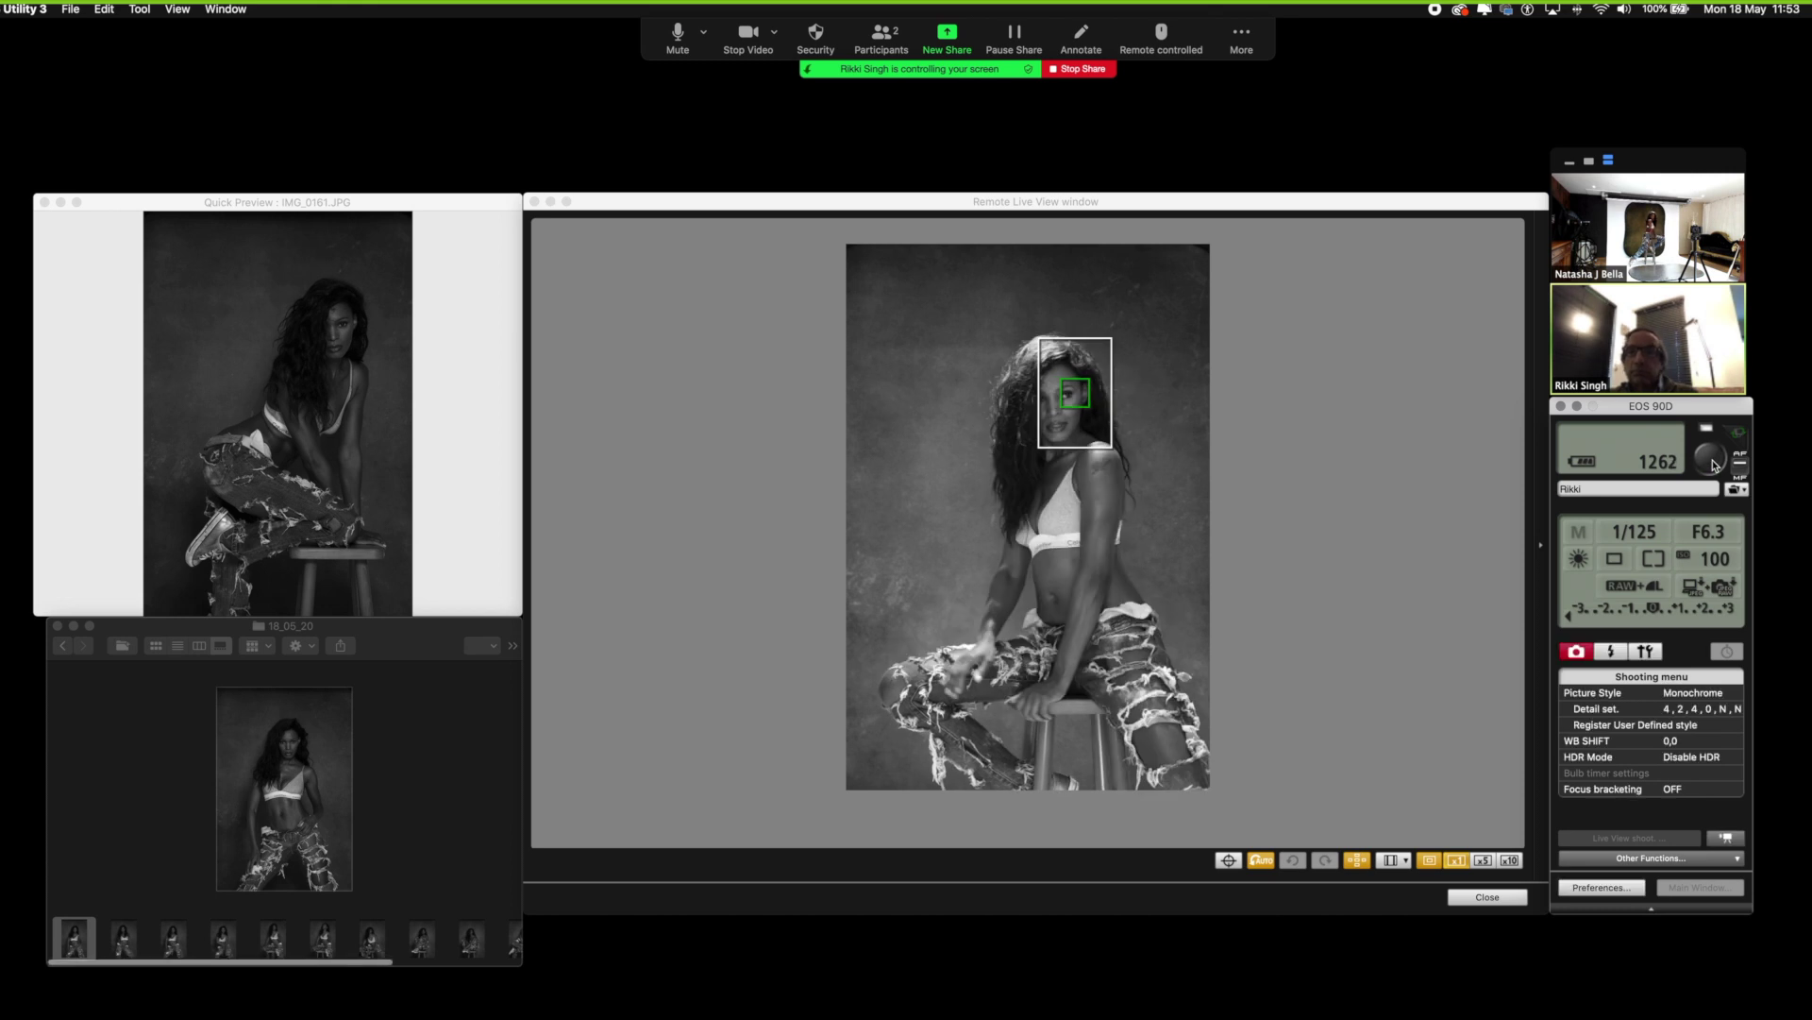
{"action": "left_click", "coordinate": [1067, 395]}
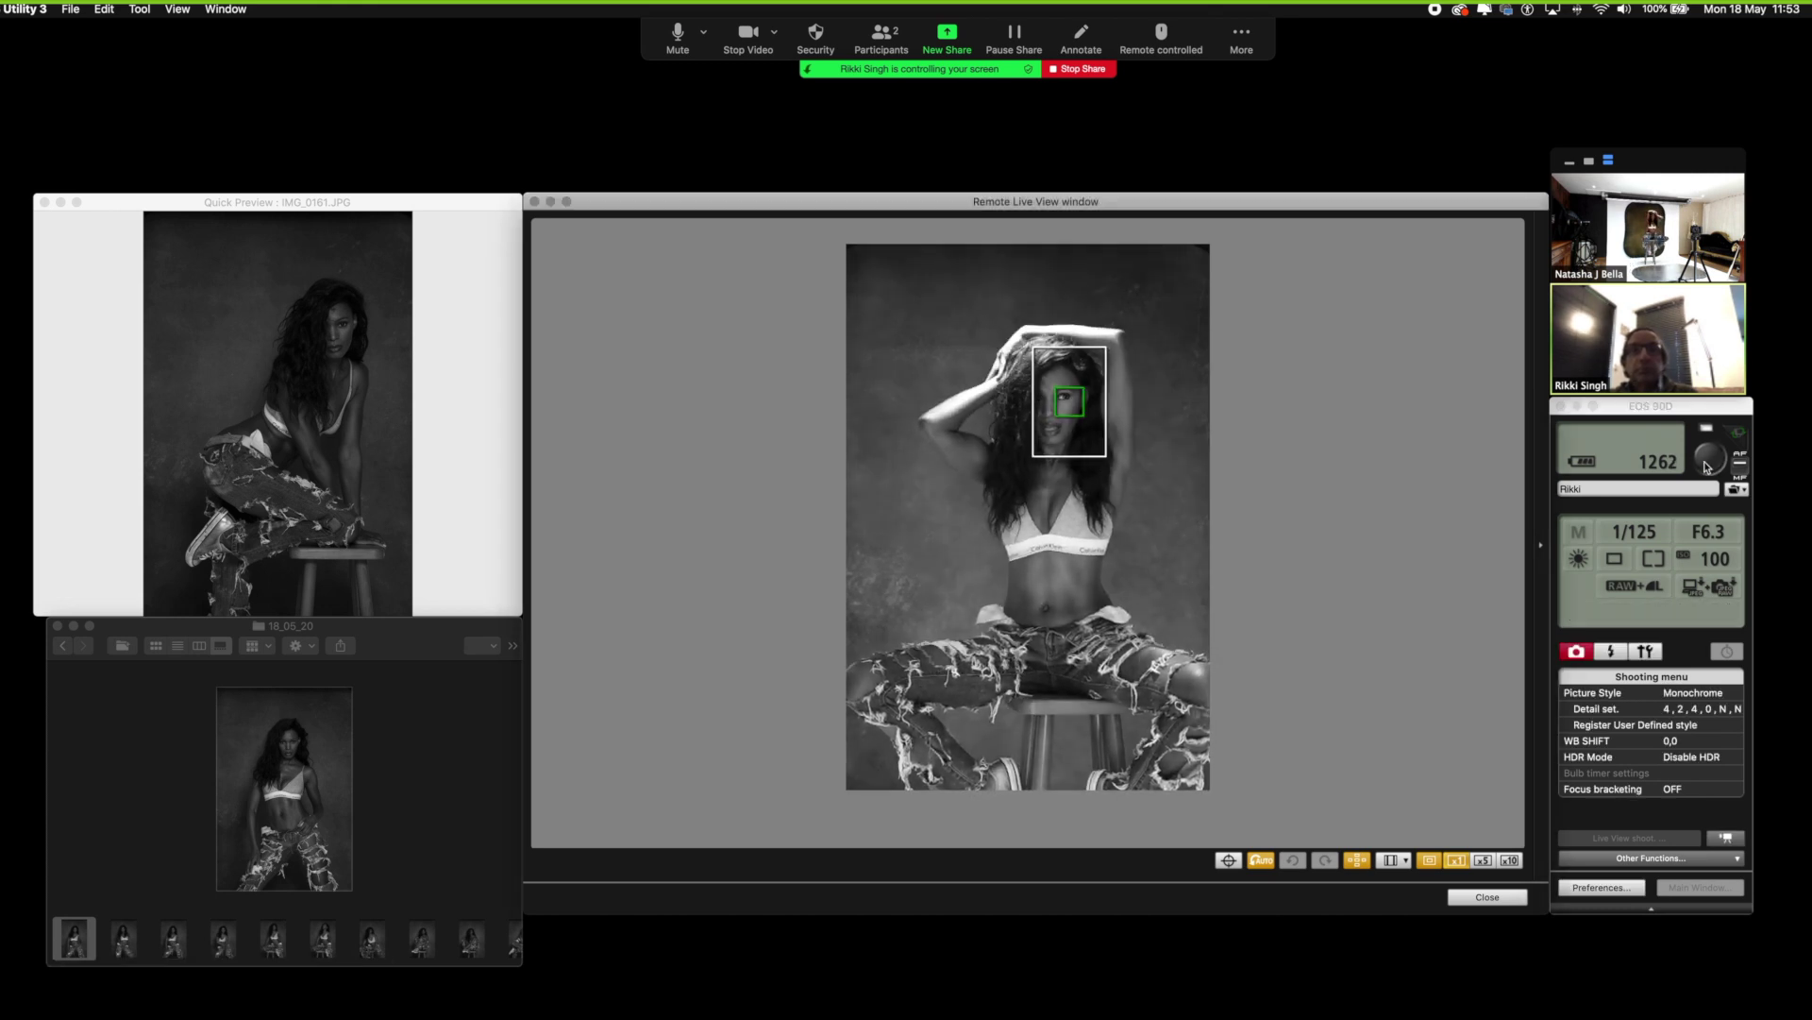
{"action": "left_click", "coordinate": [1708, 460]}
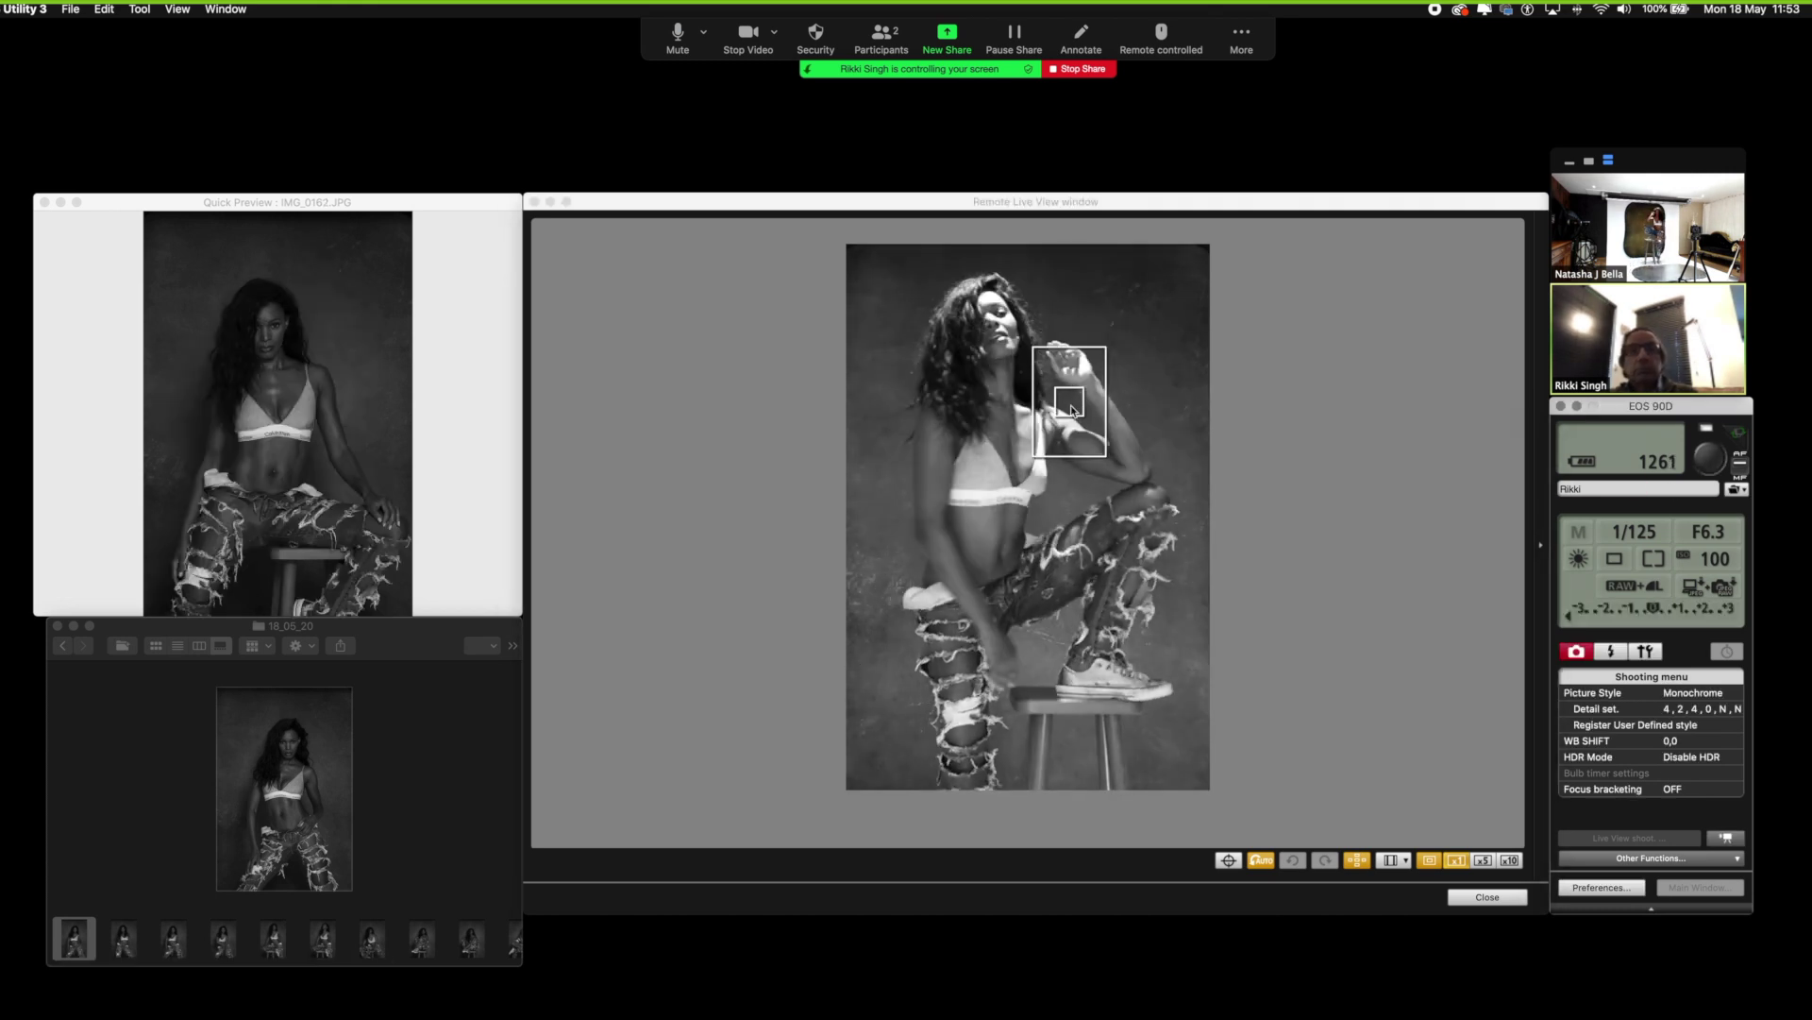
Refocus on her face and shoot new standing poses through IMG_0165
{"action": "left_click", "coordinate": [1041, 364]}
{"action": "left_click", "coordinate": [1716, 465]}
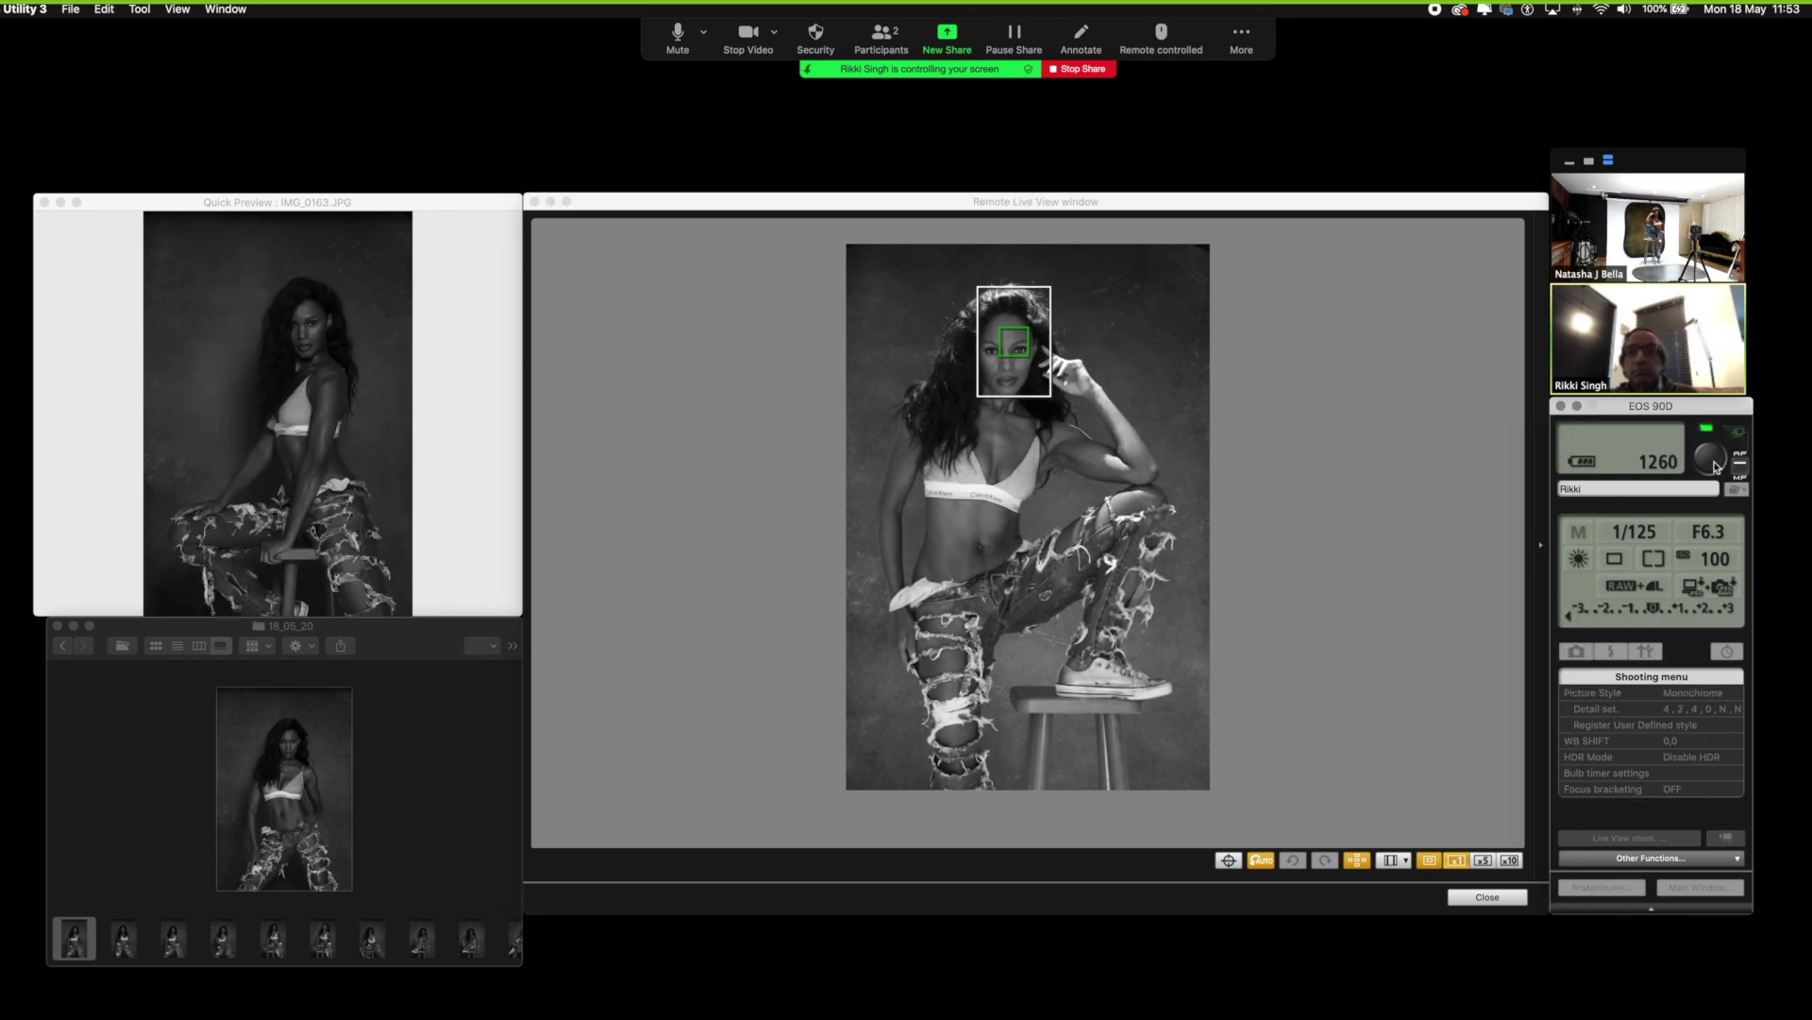
{"action": "left_click", "coordinate": [1029, 367]}
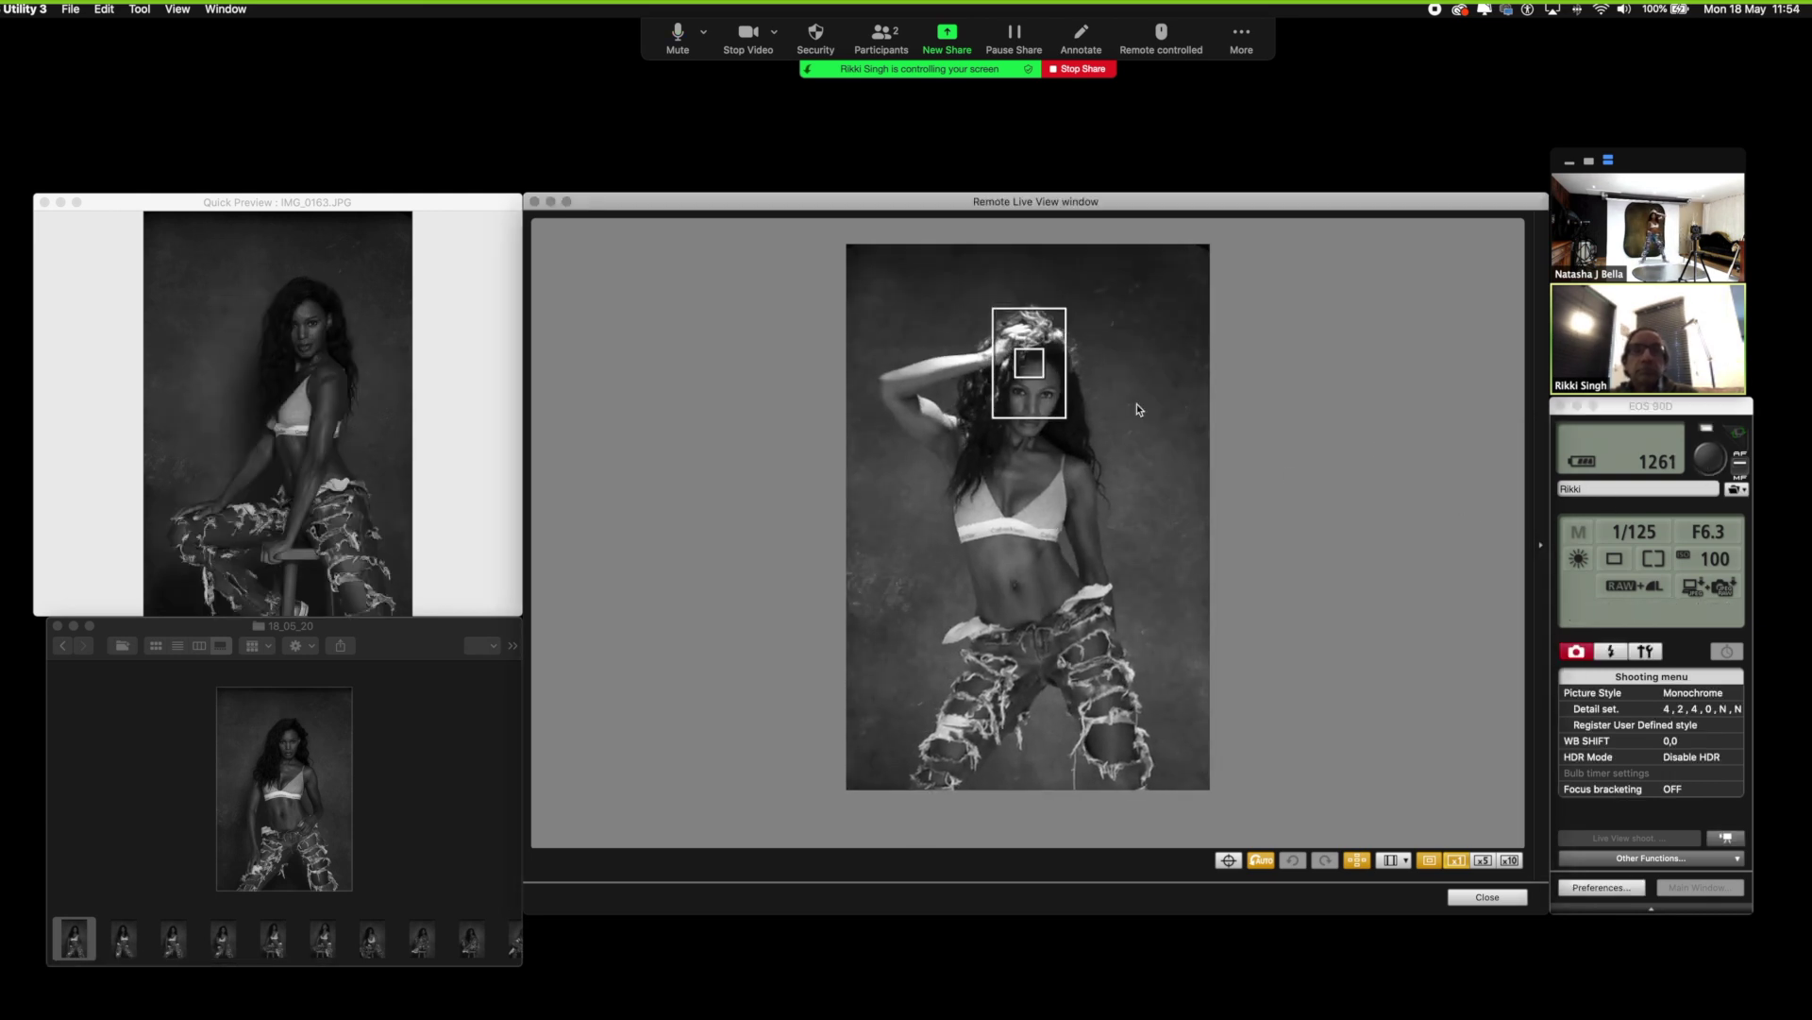
{"action": "left_click", "coordinate": [1044, 396]}
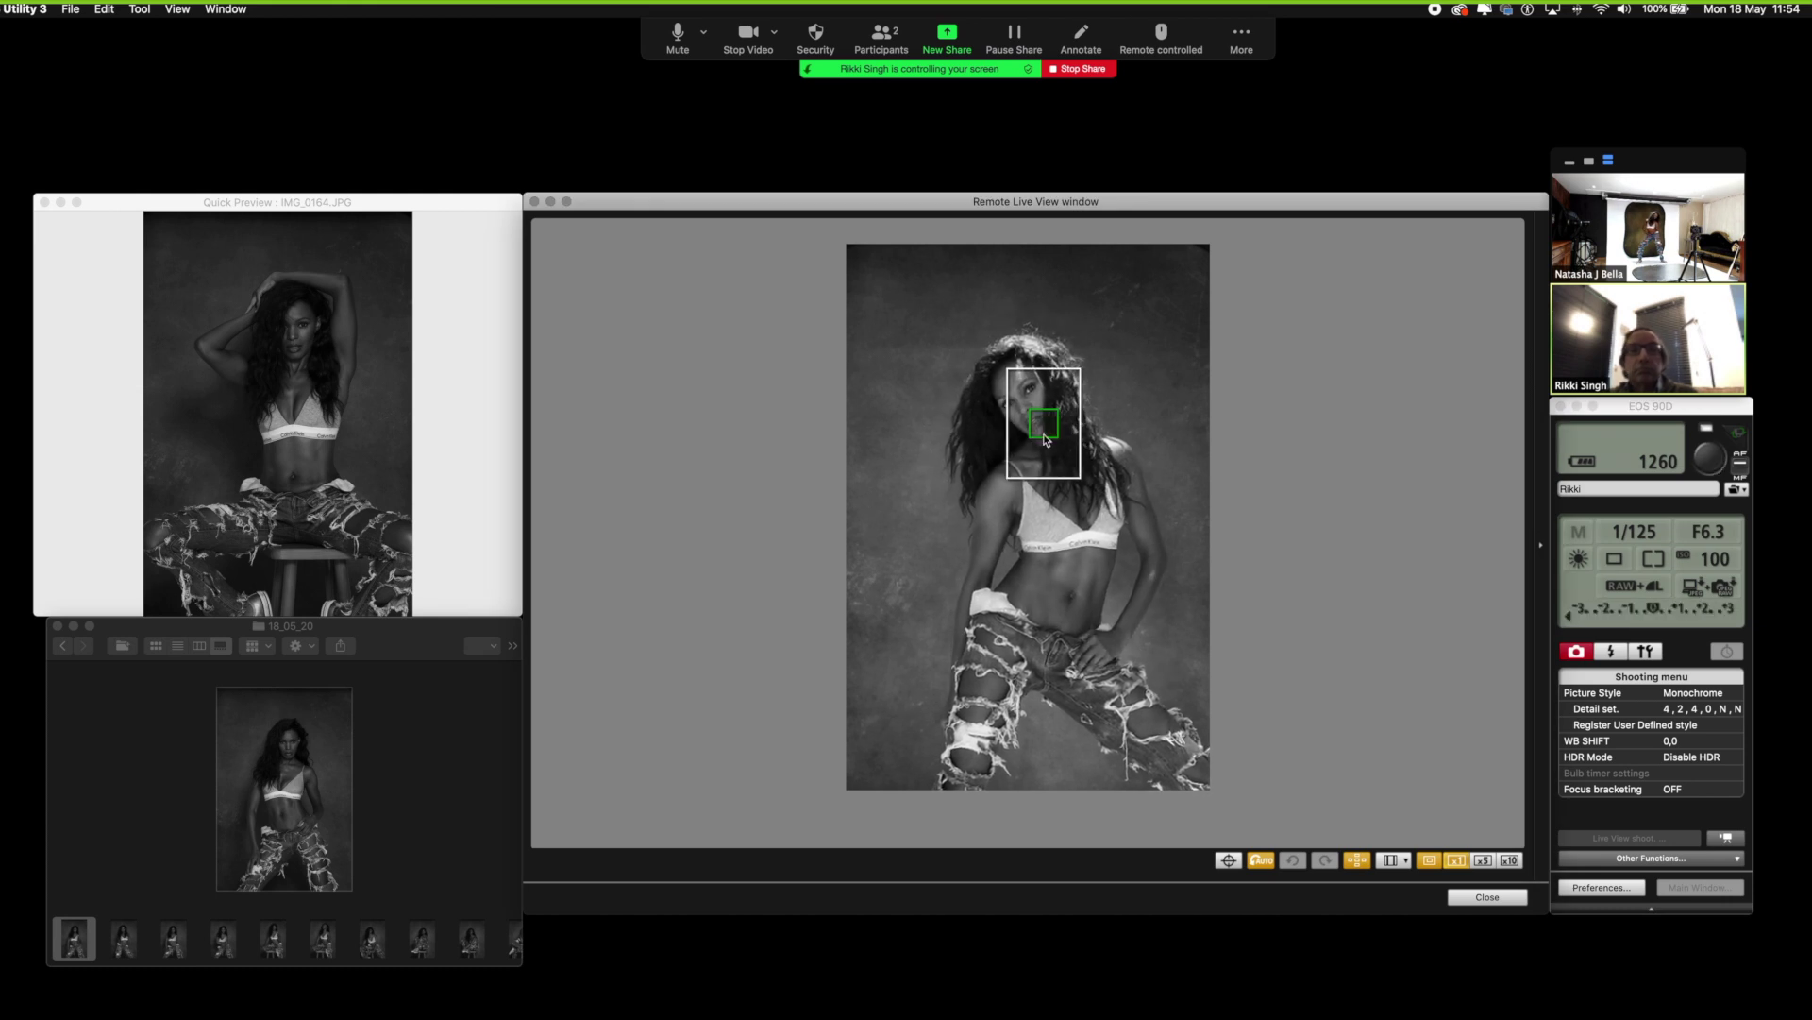
{"action": "left_click", "coordinate": [1712, 463]}
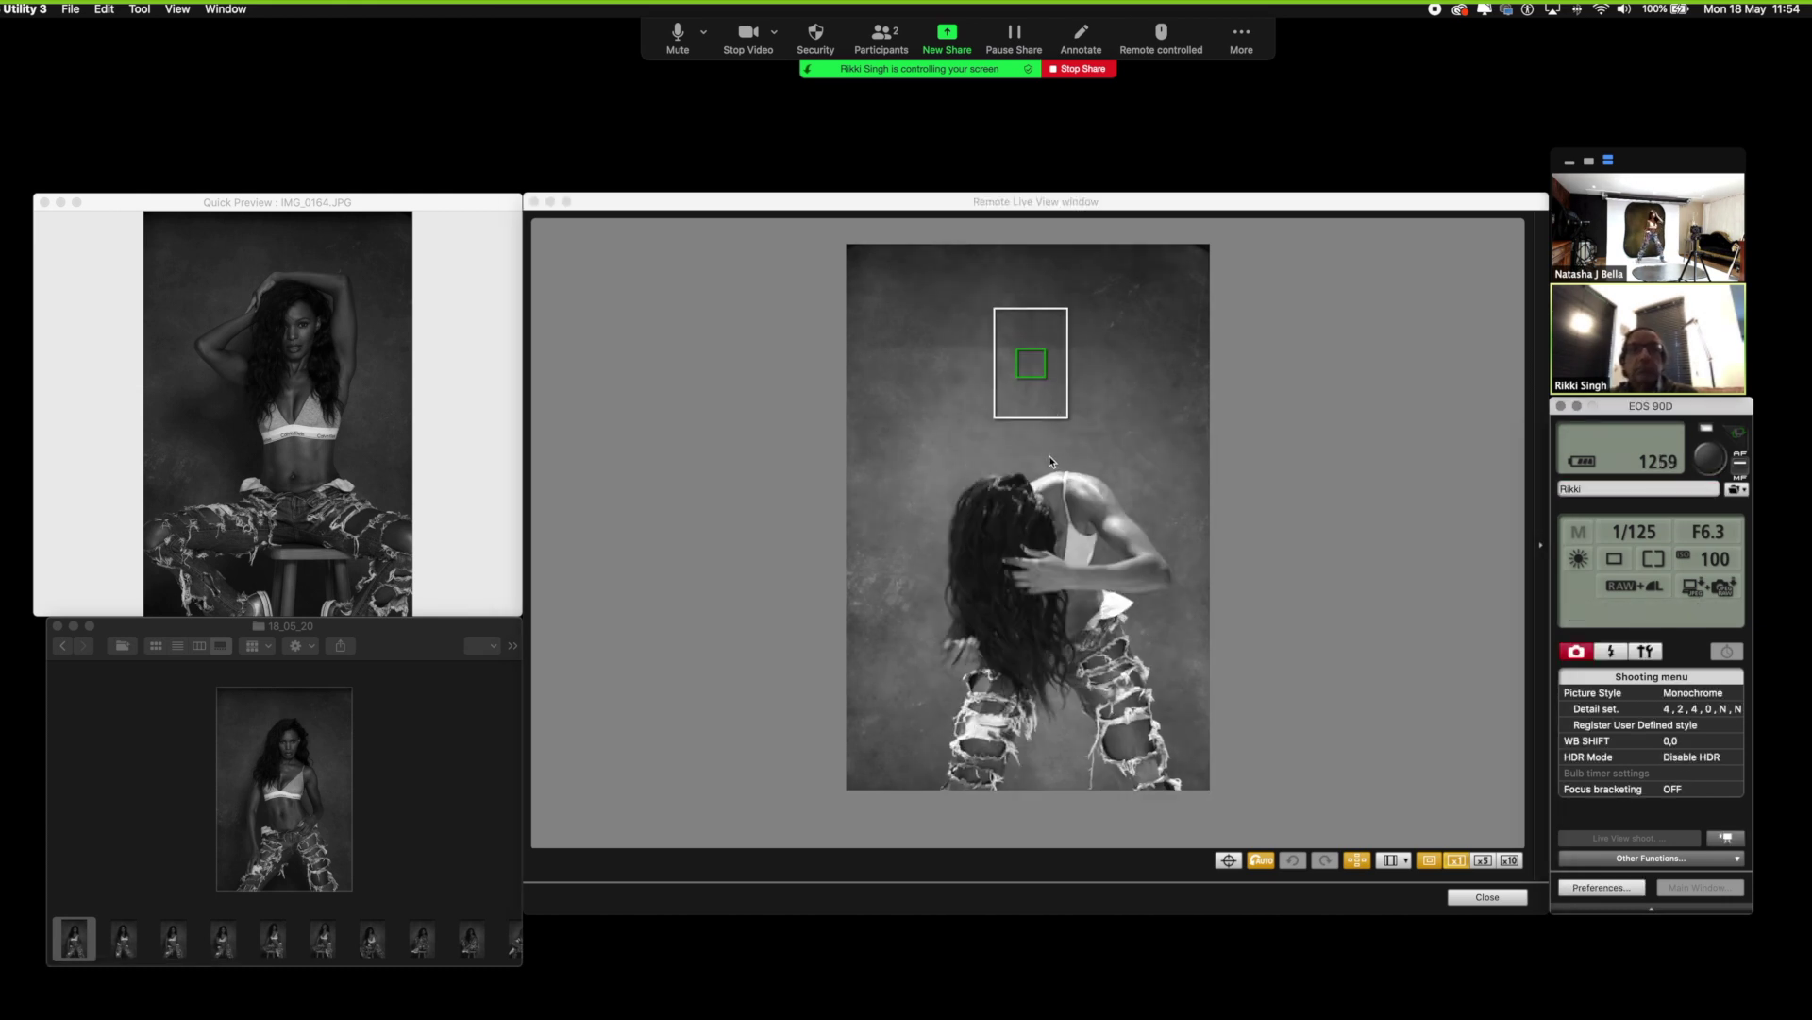
{"action": "left_click", "coordinate": [1029, 370]}
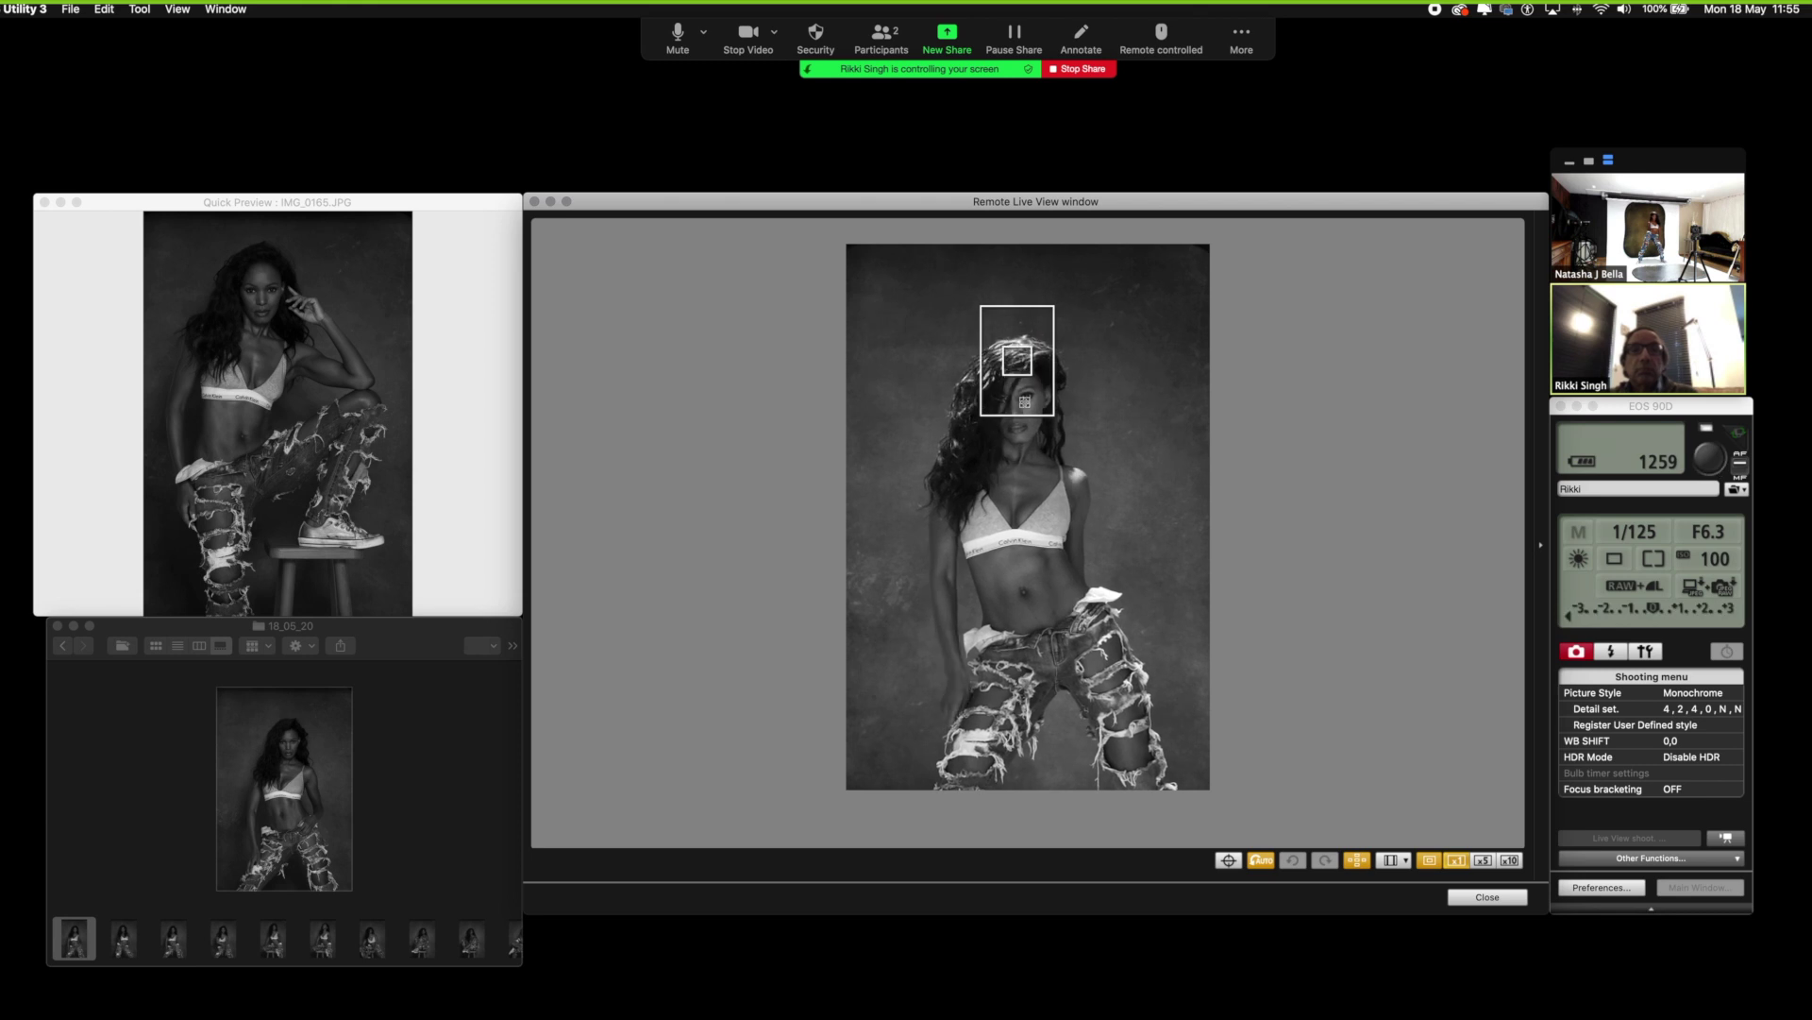
{"action": "left_click", "coordinate": [1708, 466]}
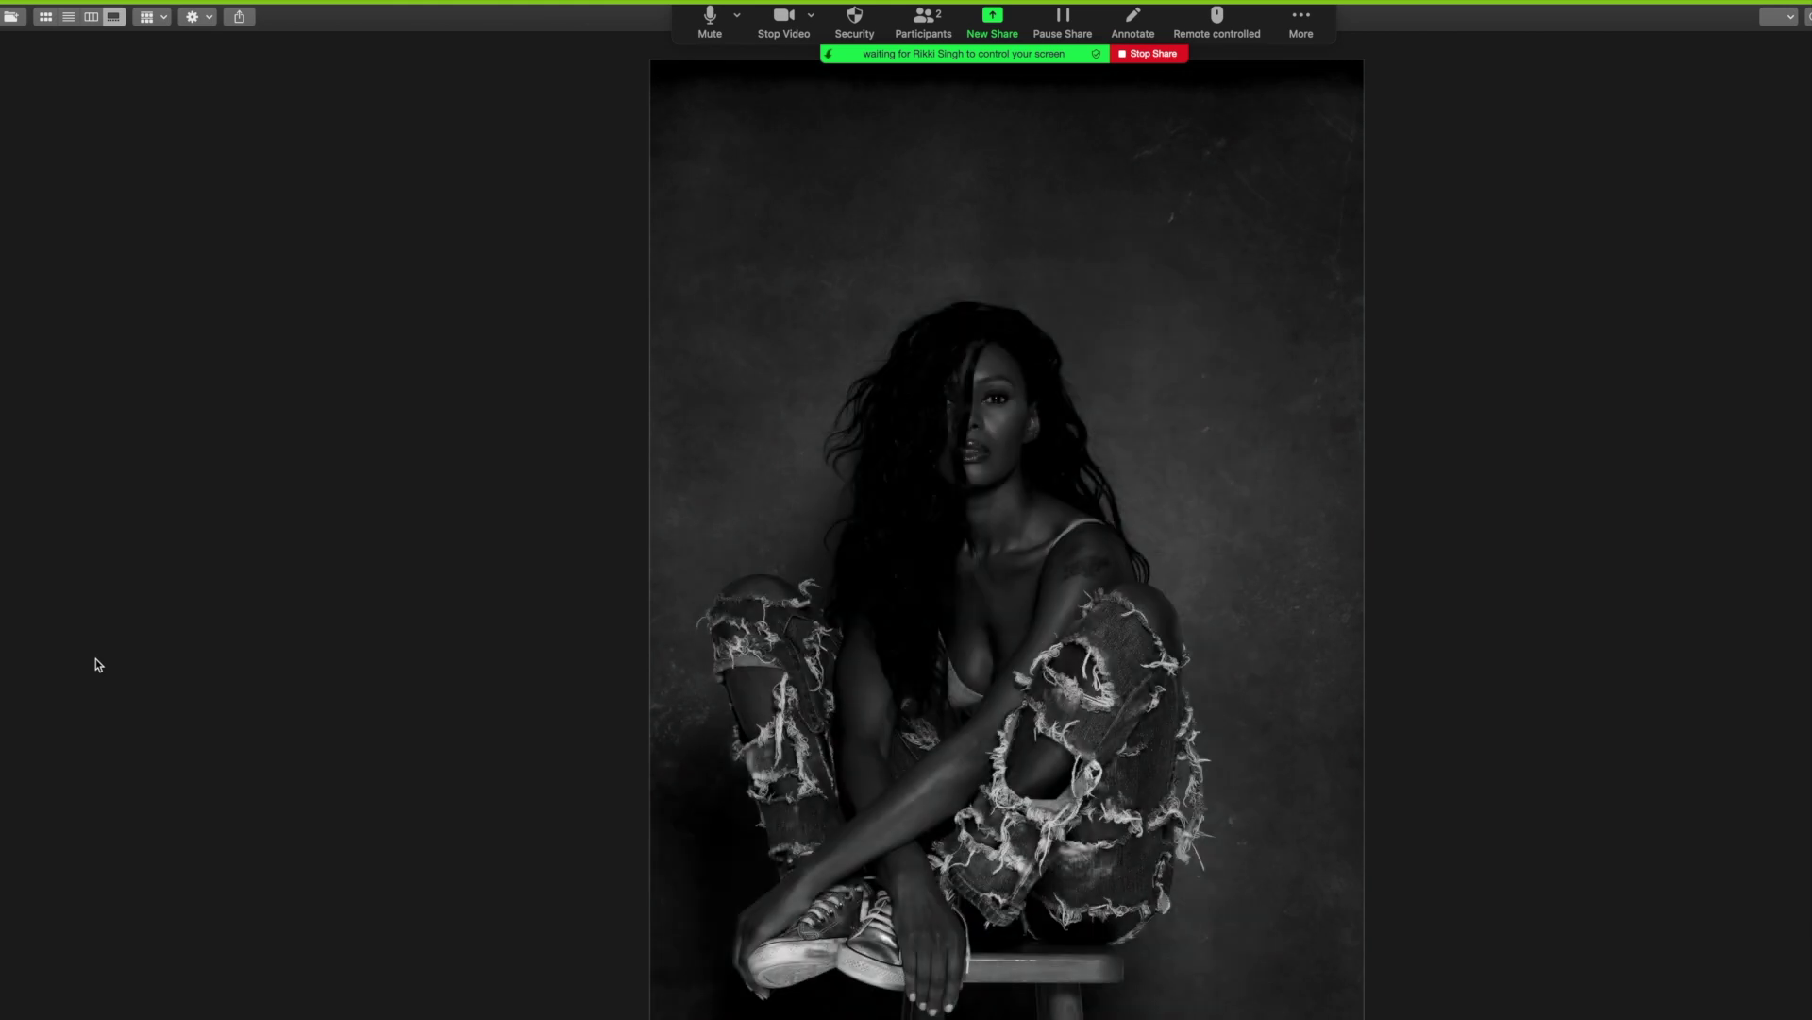
Step to the next full-screen photo, a close-up of the model's face and shoulders
{"action": "key", "text": "Right"}
{"action": "key", "text": "Right"}
{"action": "key", "text": "Right"}
{"action": "key", "text": "Right"}
{"action": "key", "text": "Right"}
{"action": "key", "text": "Right"}
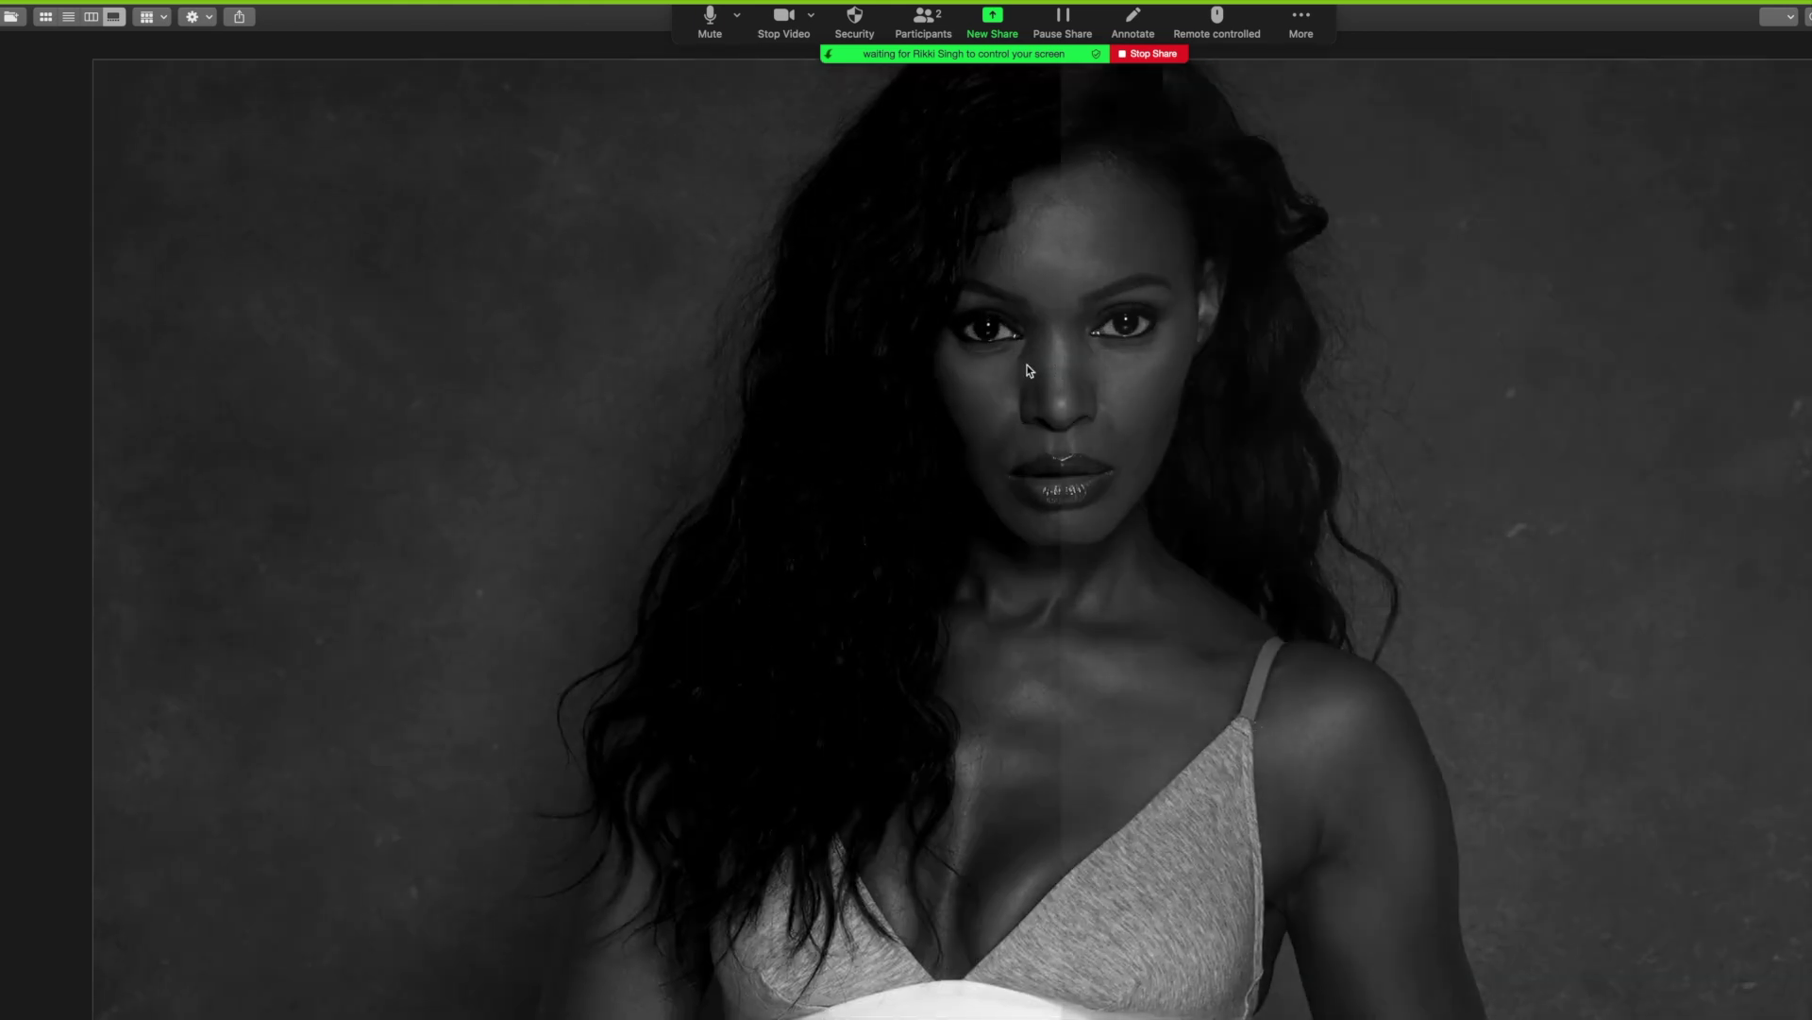